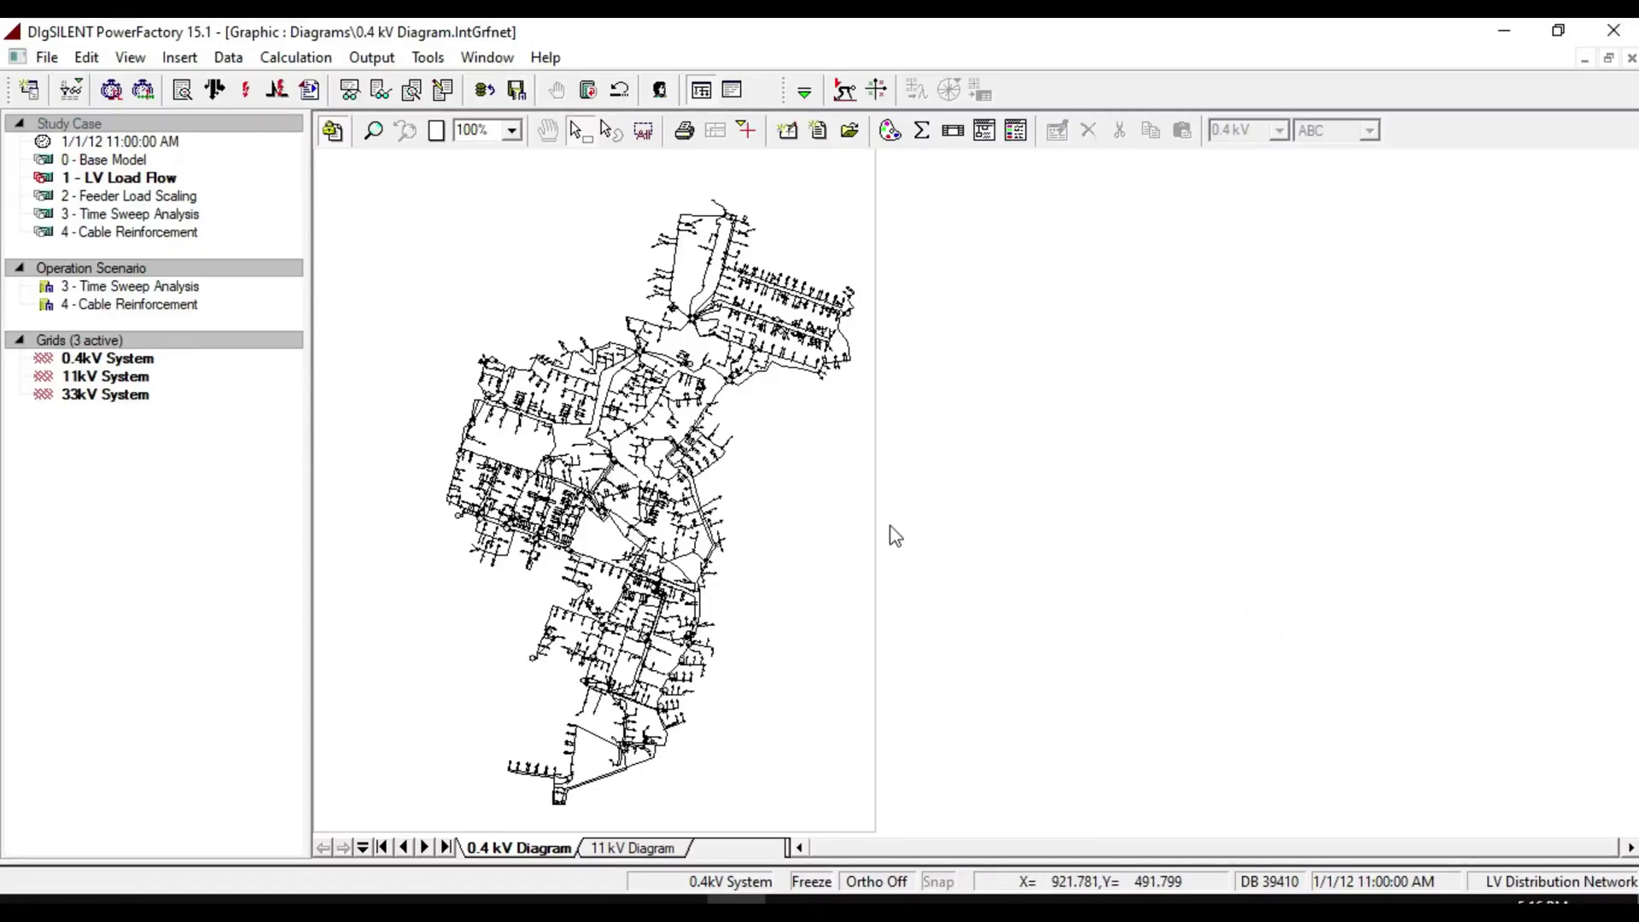
- Zoom into the north-east part of the 0.4 kV network diagram
{"action": "left_click", "coordinate": [373, 131]}
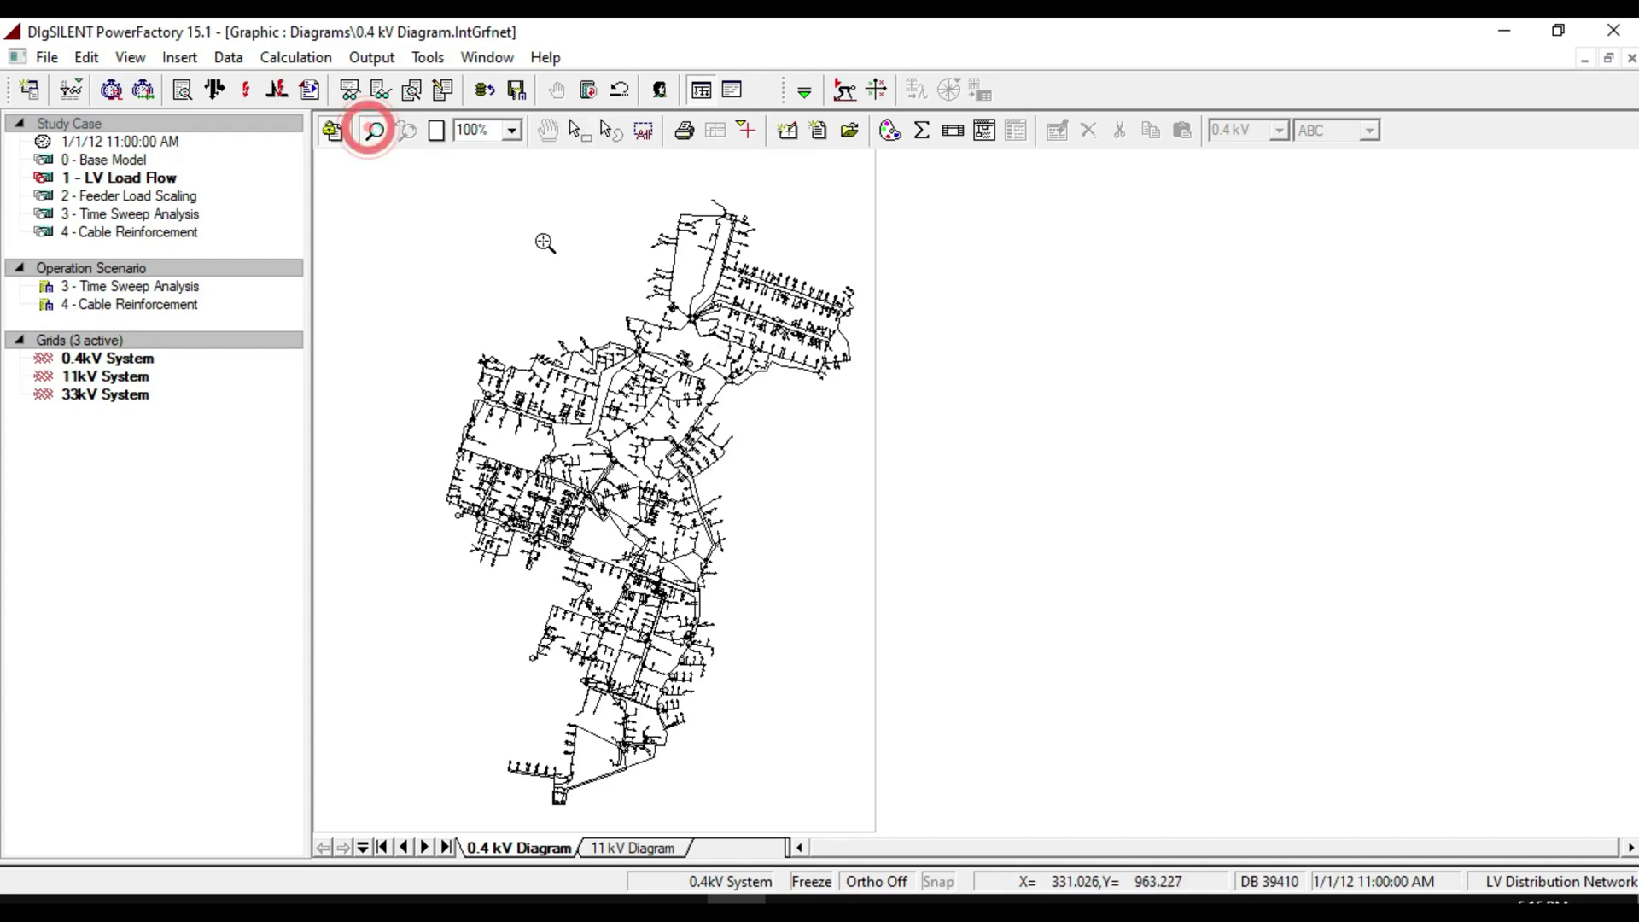
{"action": "left_click_drag", "start_coordinate": [555, 224], "coordinate": [879, 414]}
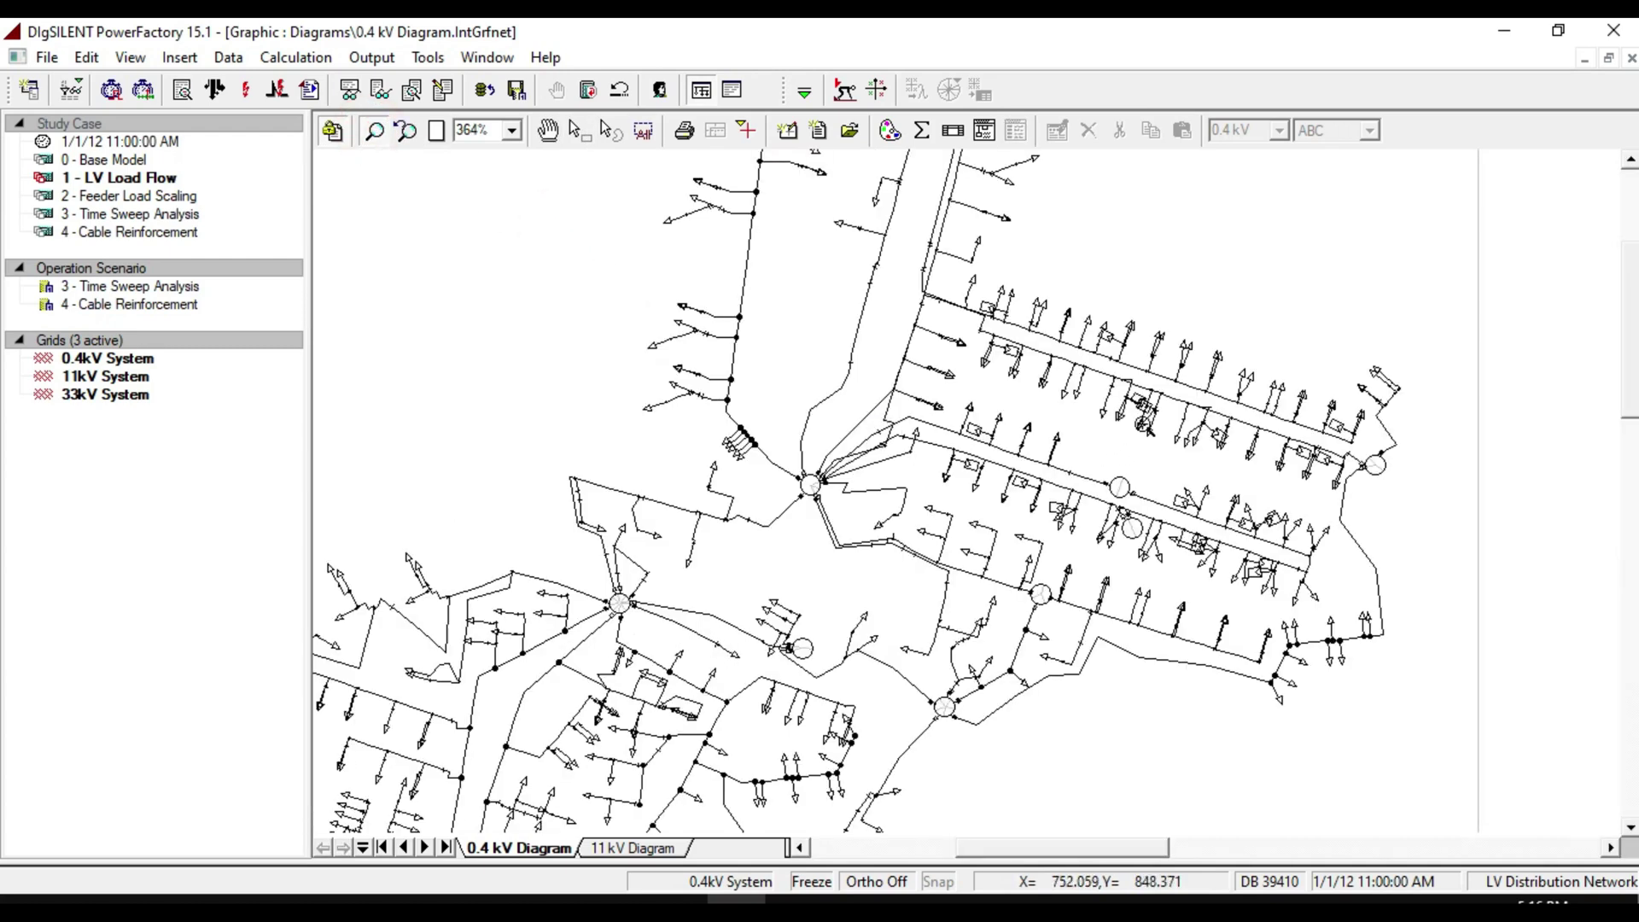
{"action": "scroll", "coordinate": [1136, 432], "scroll_direction": "up", "scroll_amount": 3}
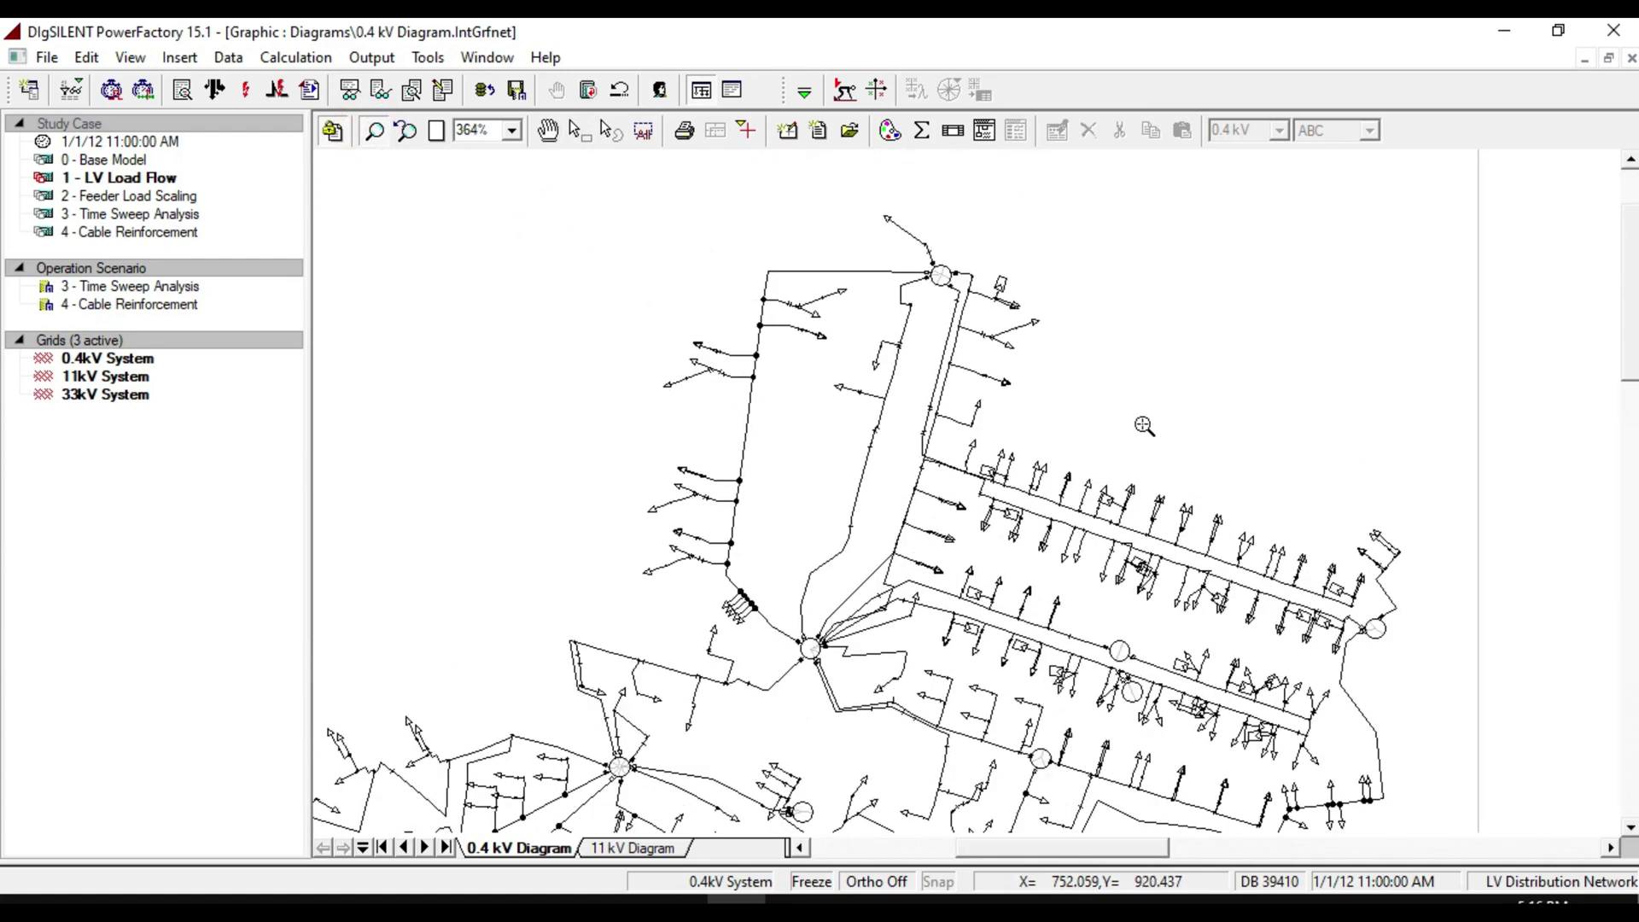
{"action": "left_click", "coordinate": [1127, 315]}
- Look over the Feeder Load Scaling and Time Sweep study cases, then select two cables at the substation node
{"action": "left_click", "coordinate": [173, 201]}
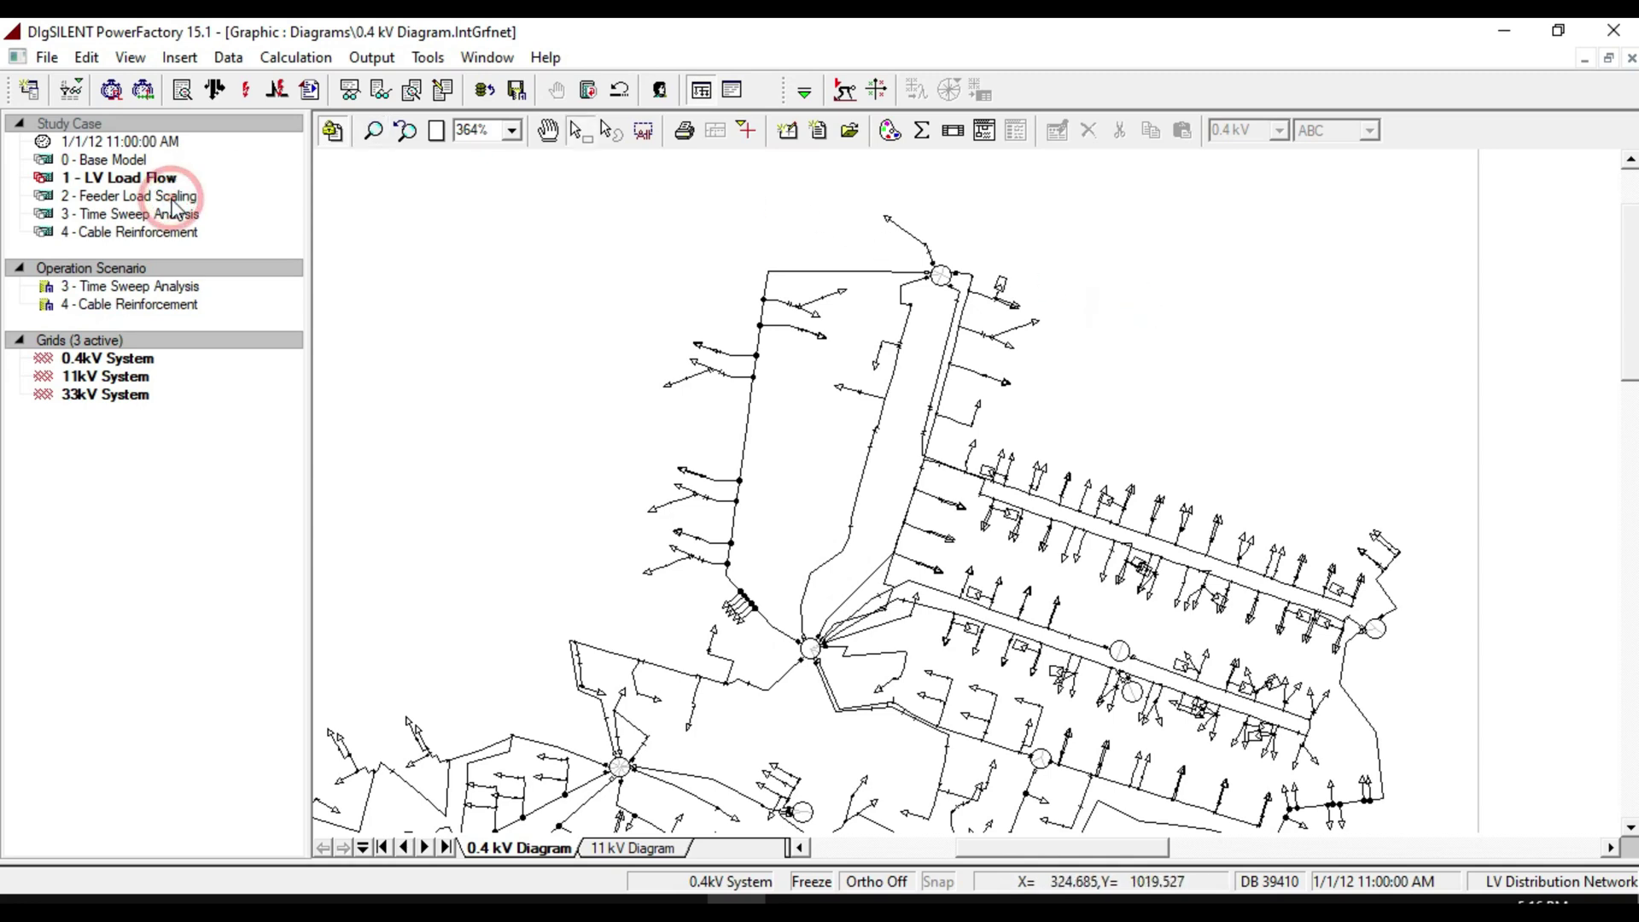
{"action": "left_click", "coordinate": [173, 217]}
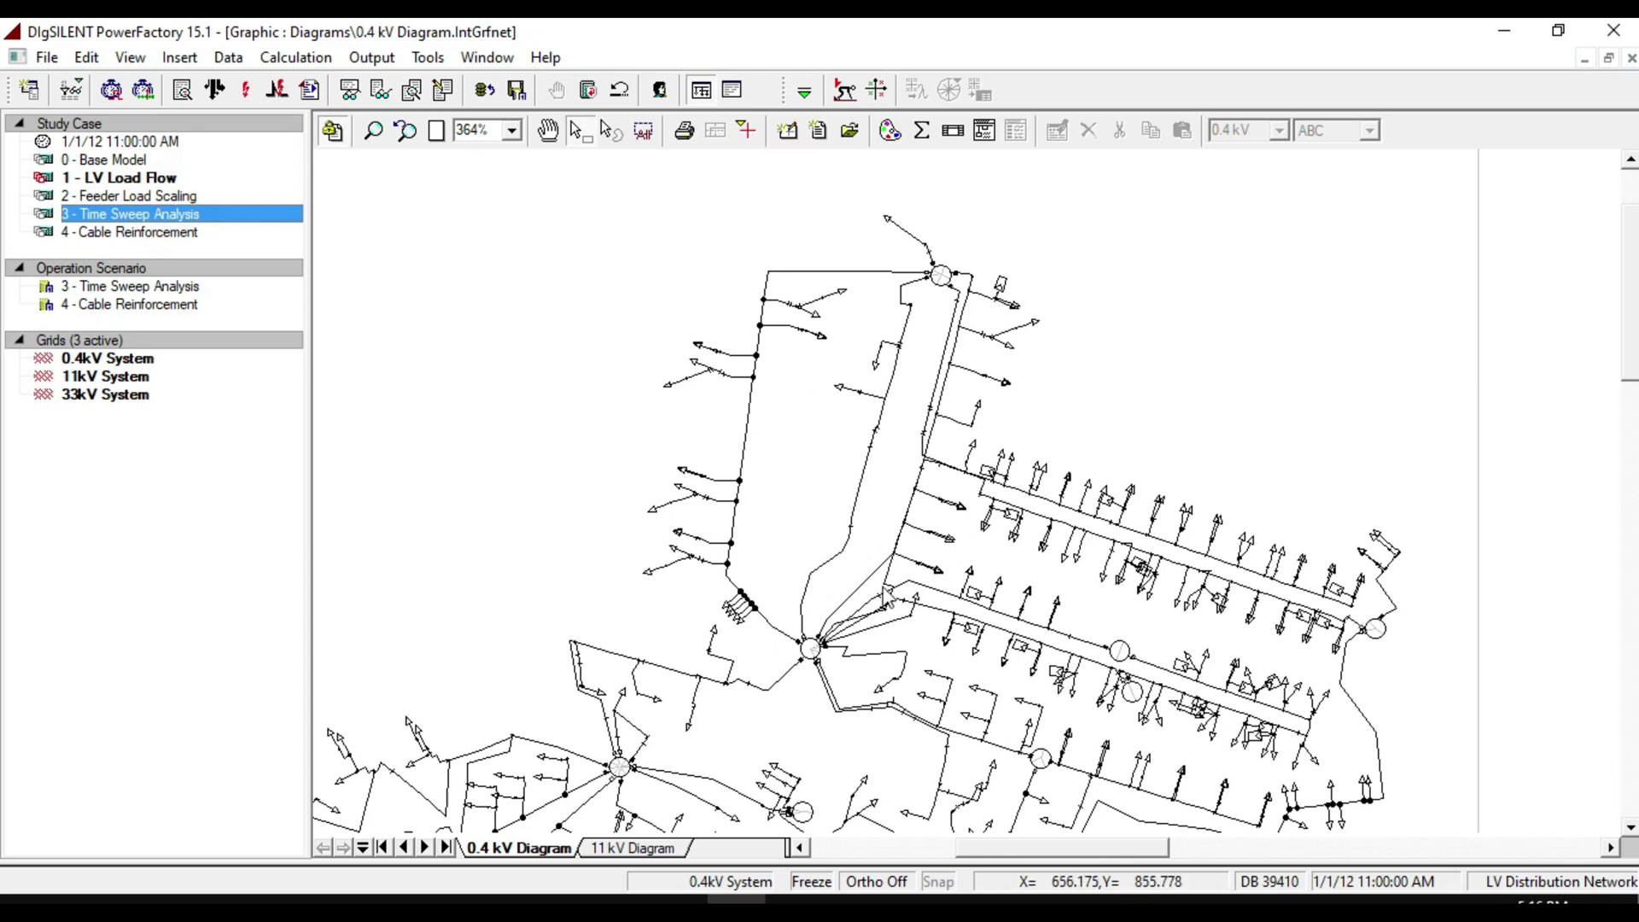
{"action": "left_click", "coordinate": [800, 595]}
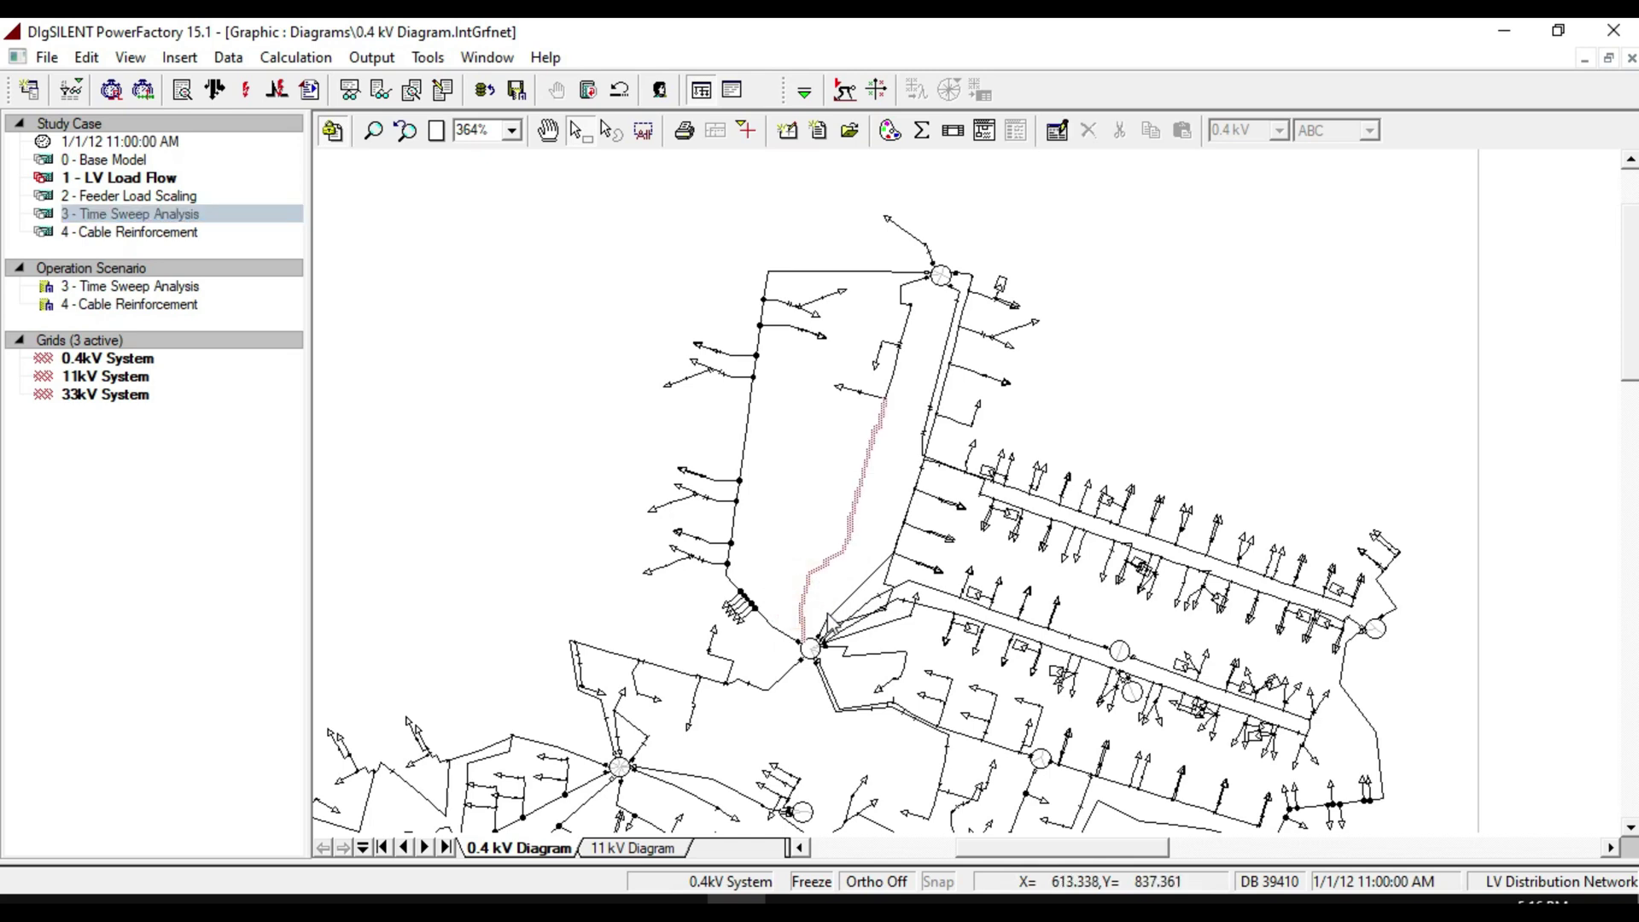
{"action": "left_click", "coordinate": [833, 626]}
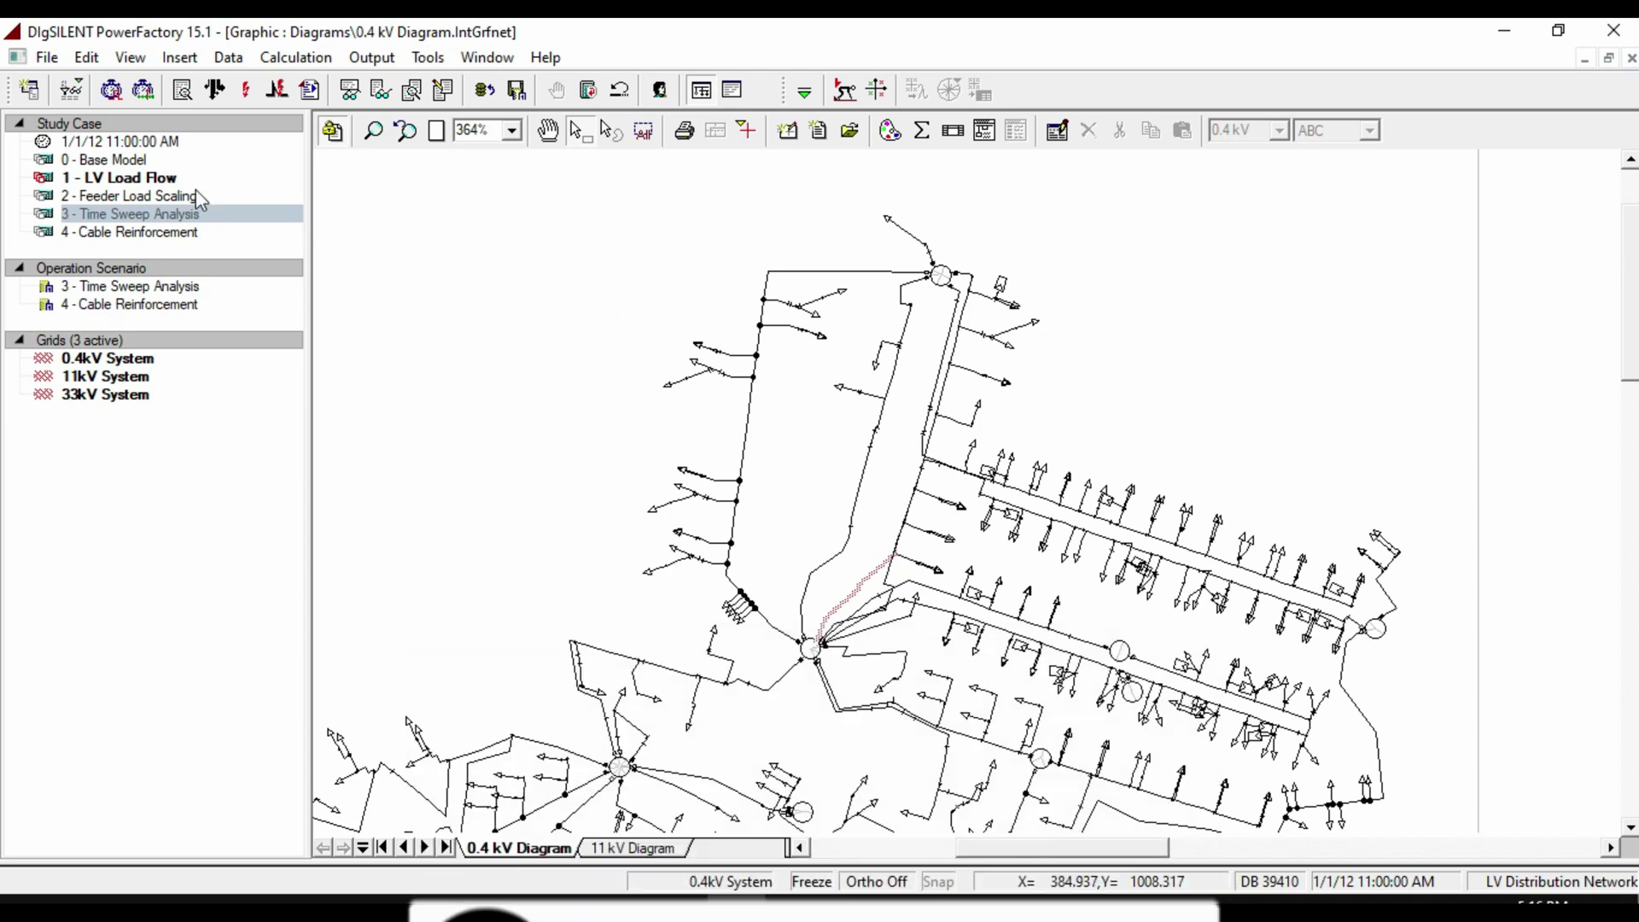
- Activate the 2 - Feeder Load Scaling study case and run its load flow
{"action": "right_click", "coordinate": [175, 199]}
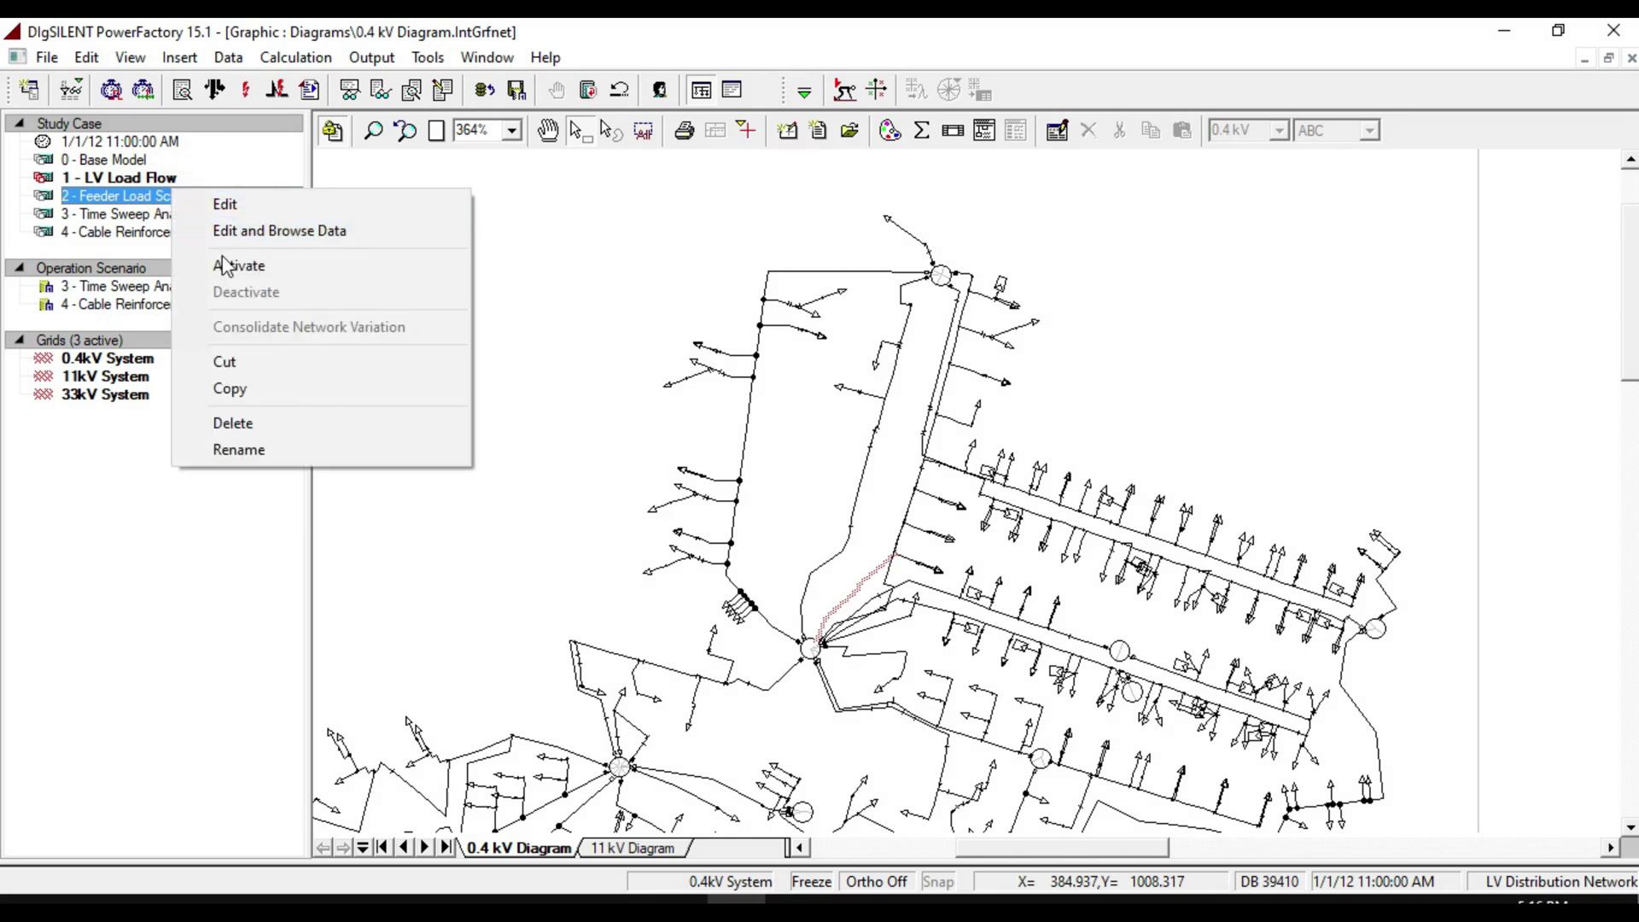
{"action": "left_click", "coordinate": [223, 265]}
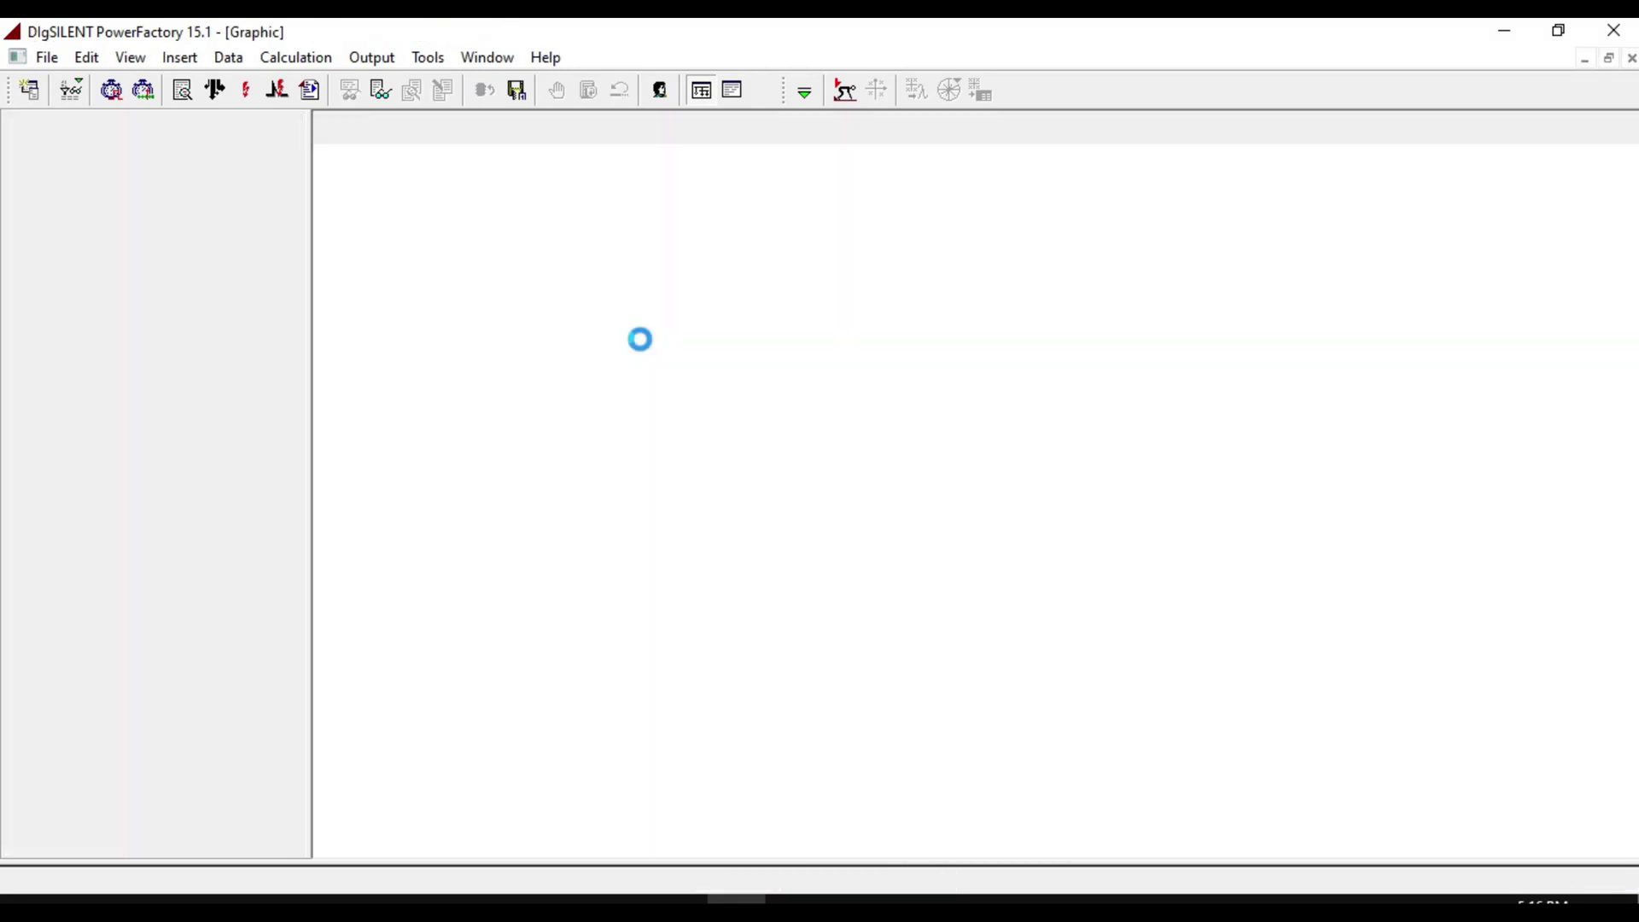
{"action": "left_click", "coordinate": [275, 93]}
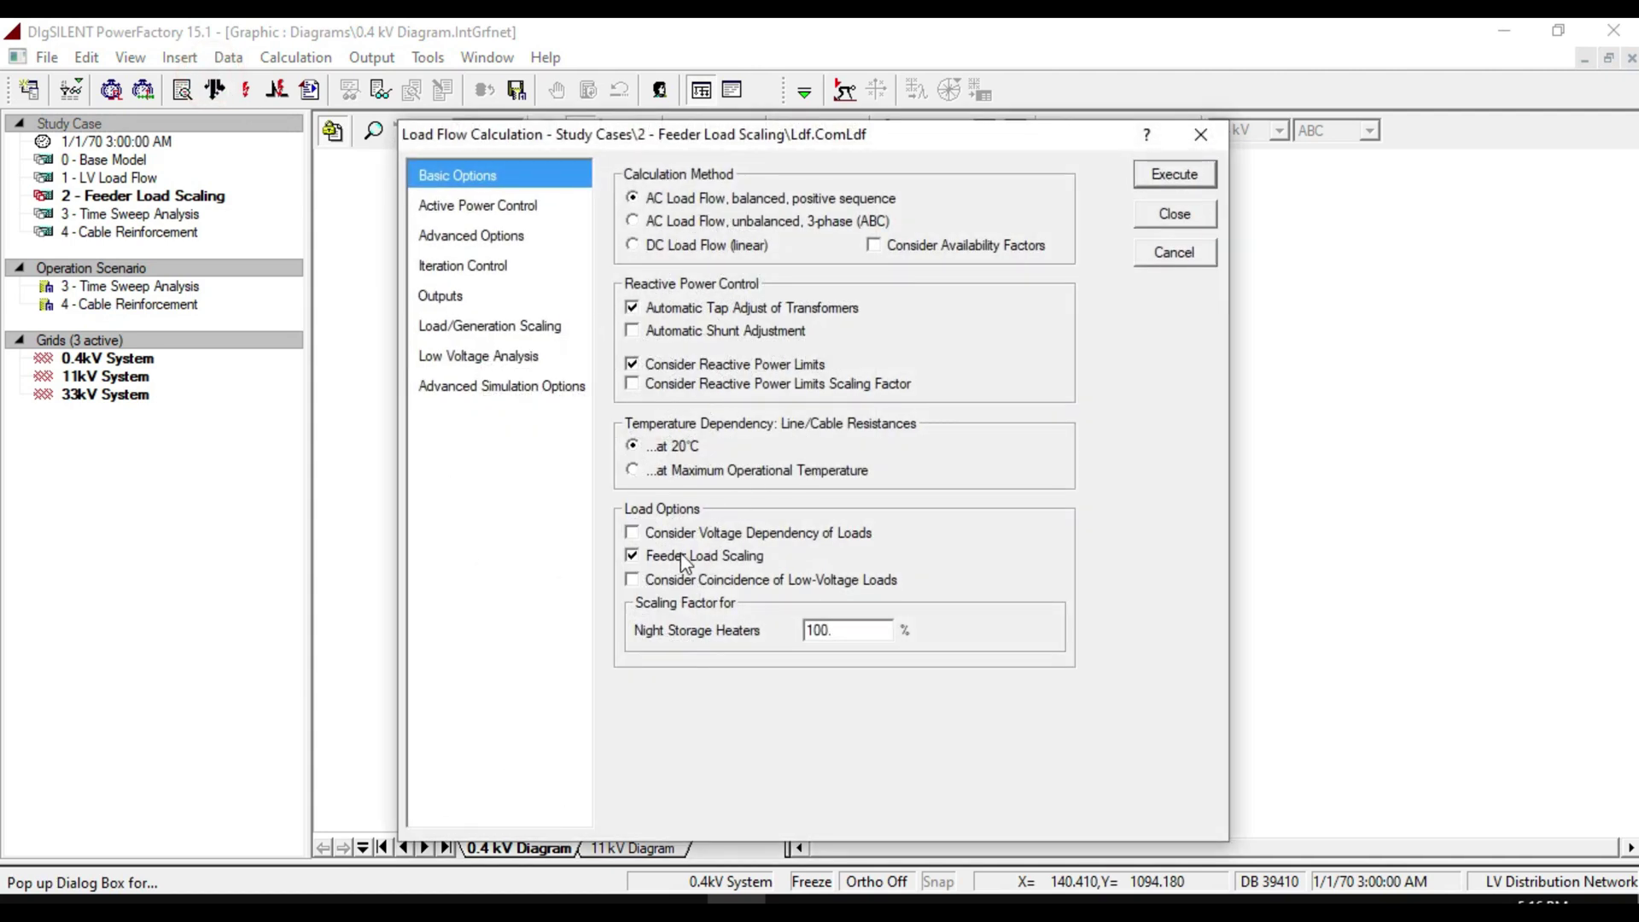
{"action": "left_click", "coordinate": [1175, 175]}
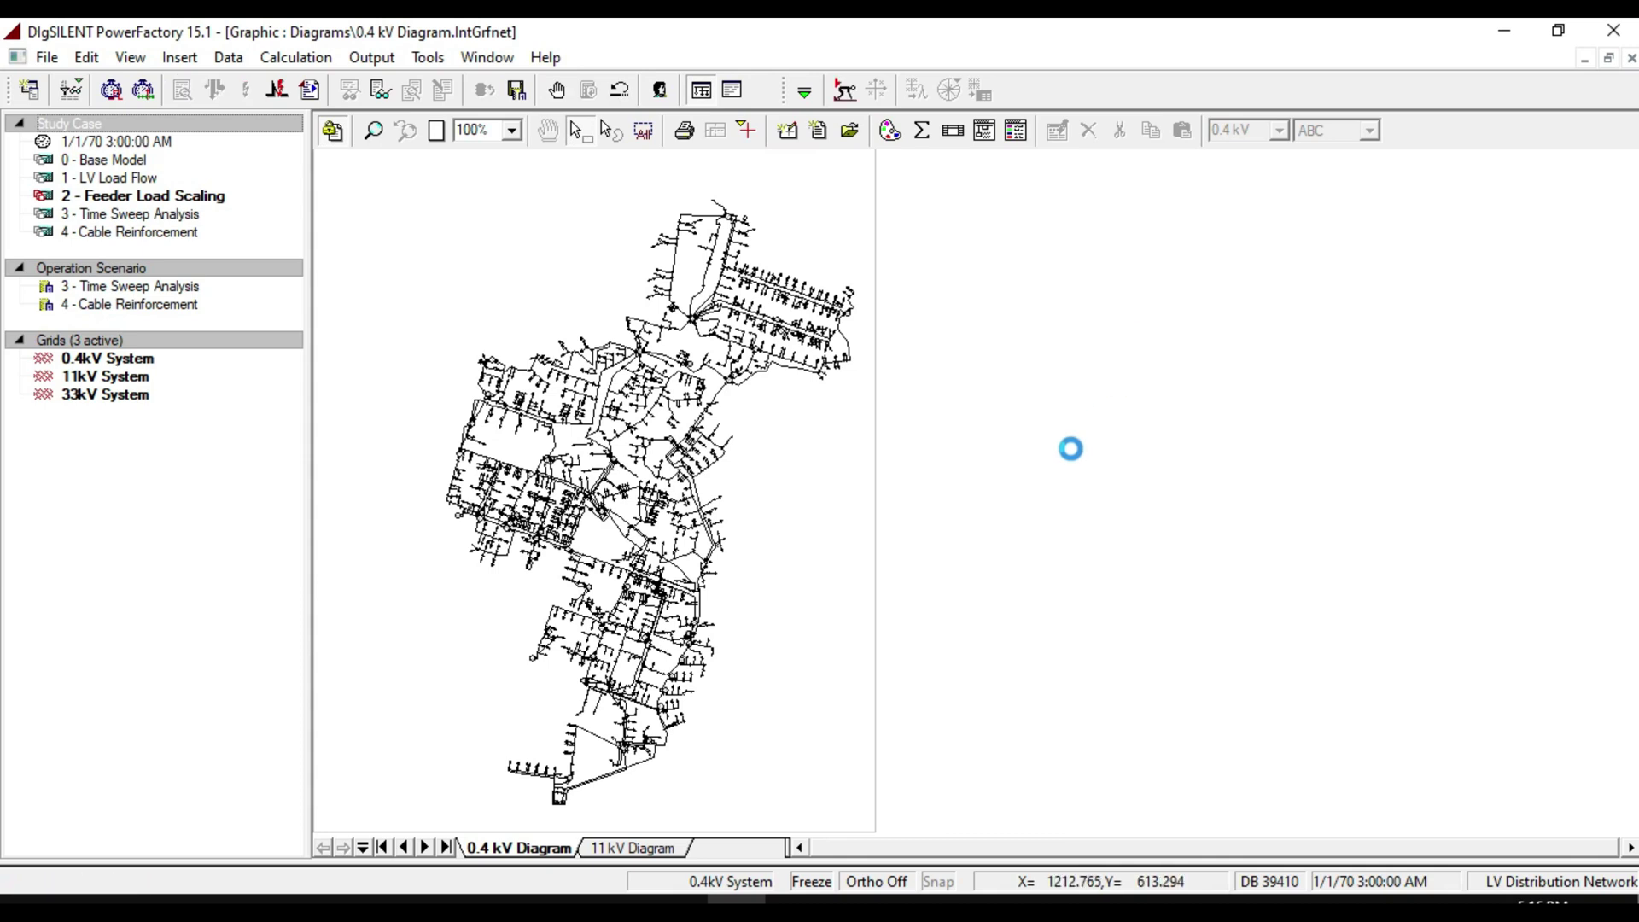
- Colour the 0.4 kV diagram by Topology/Feeders
{"action": "left_click", "coordinate": [892, 133]}
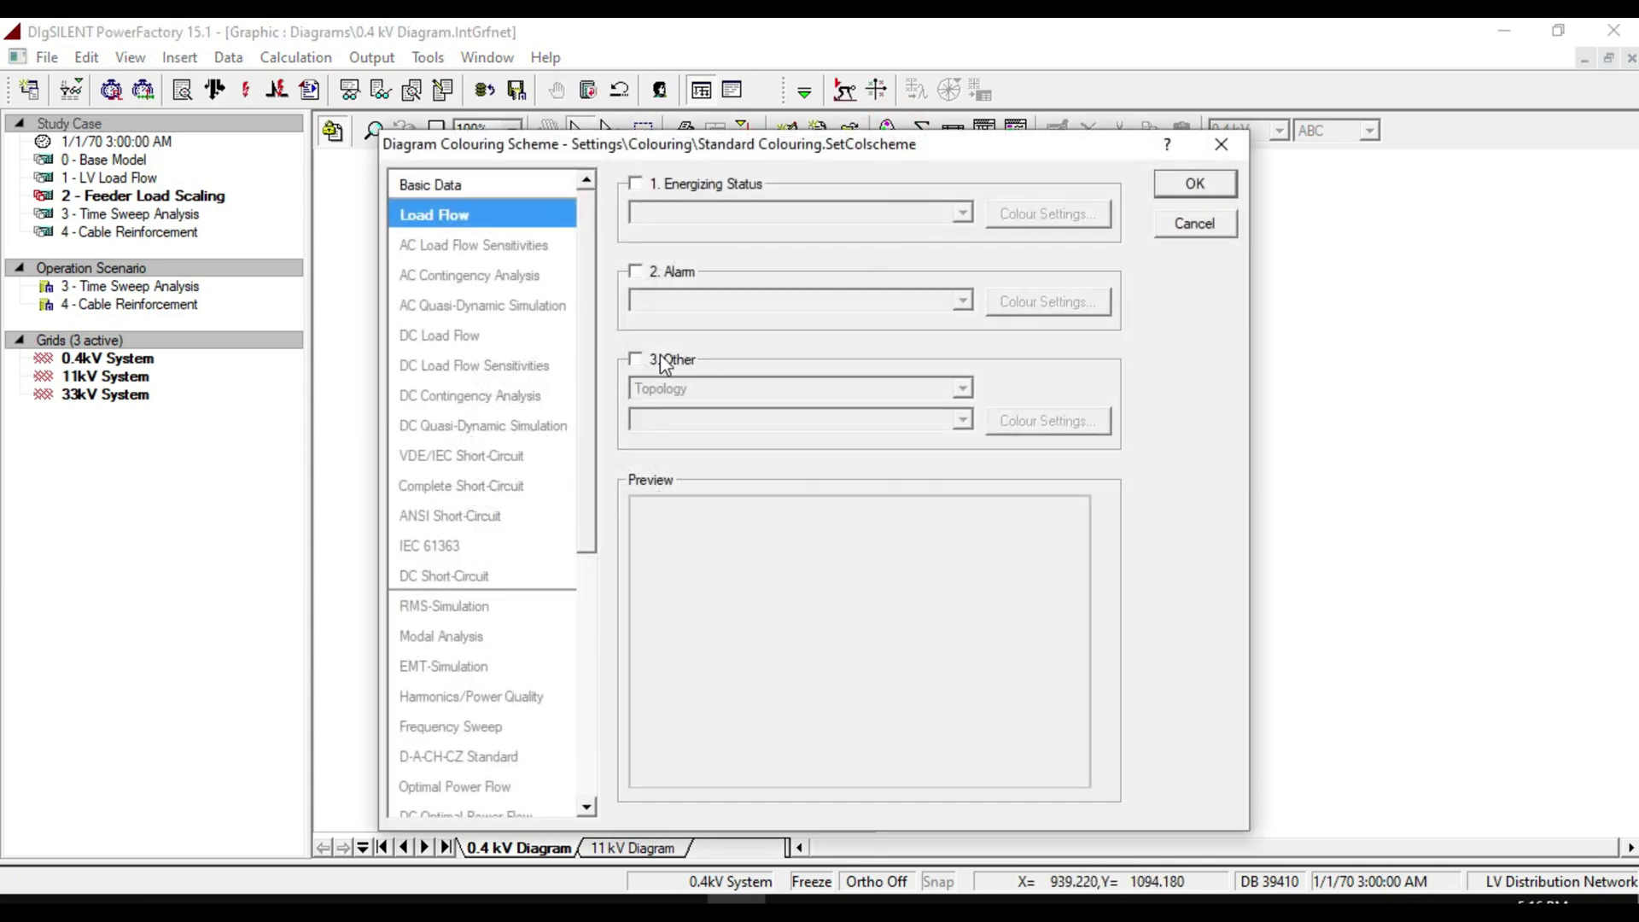
{"action": "left_click", "coordinate": [665, 363]}
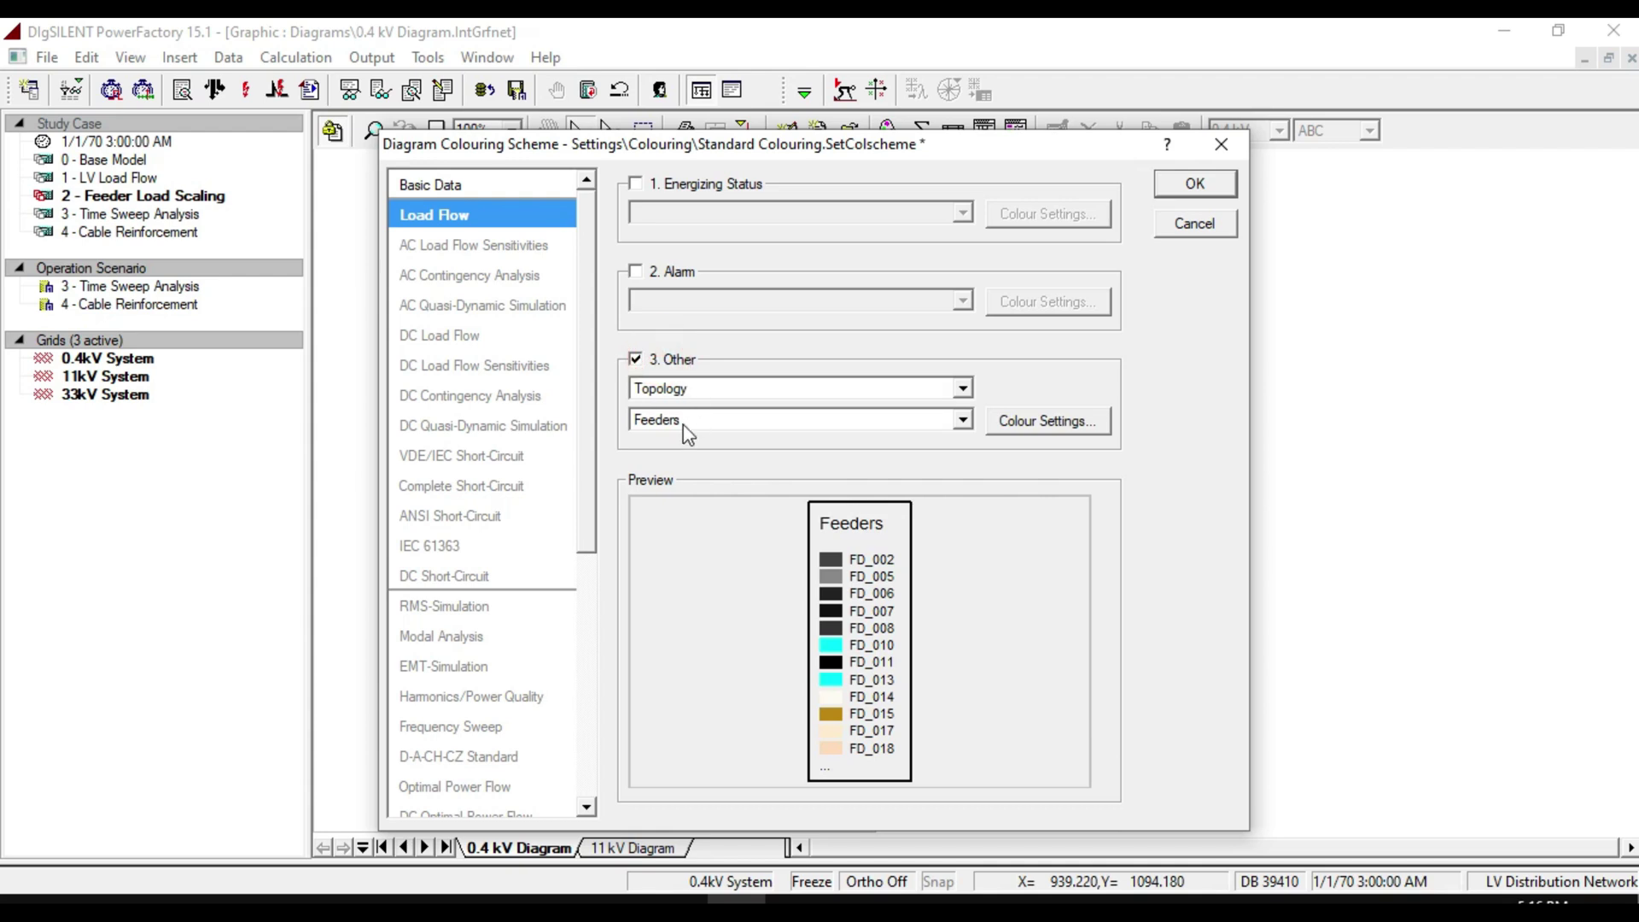
{"action": "left_click", "coordinate": [1194, 183]}
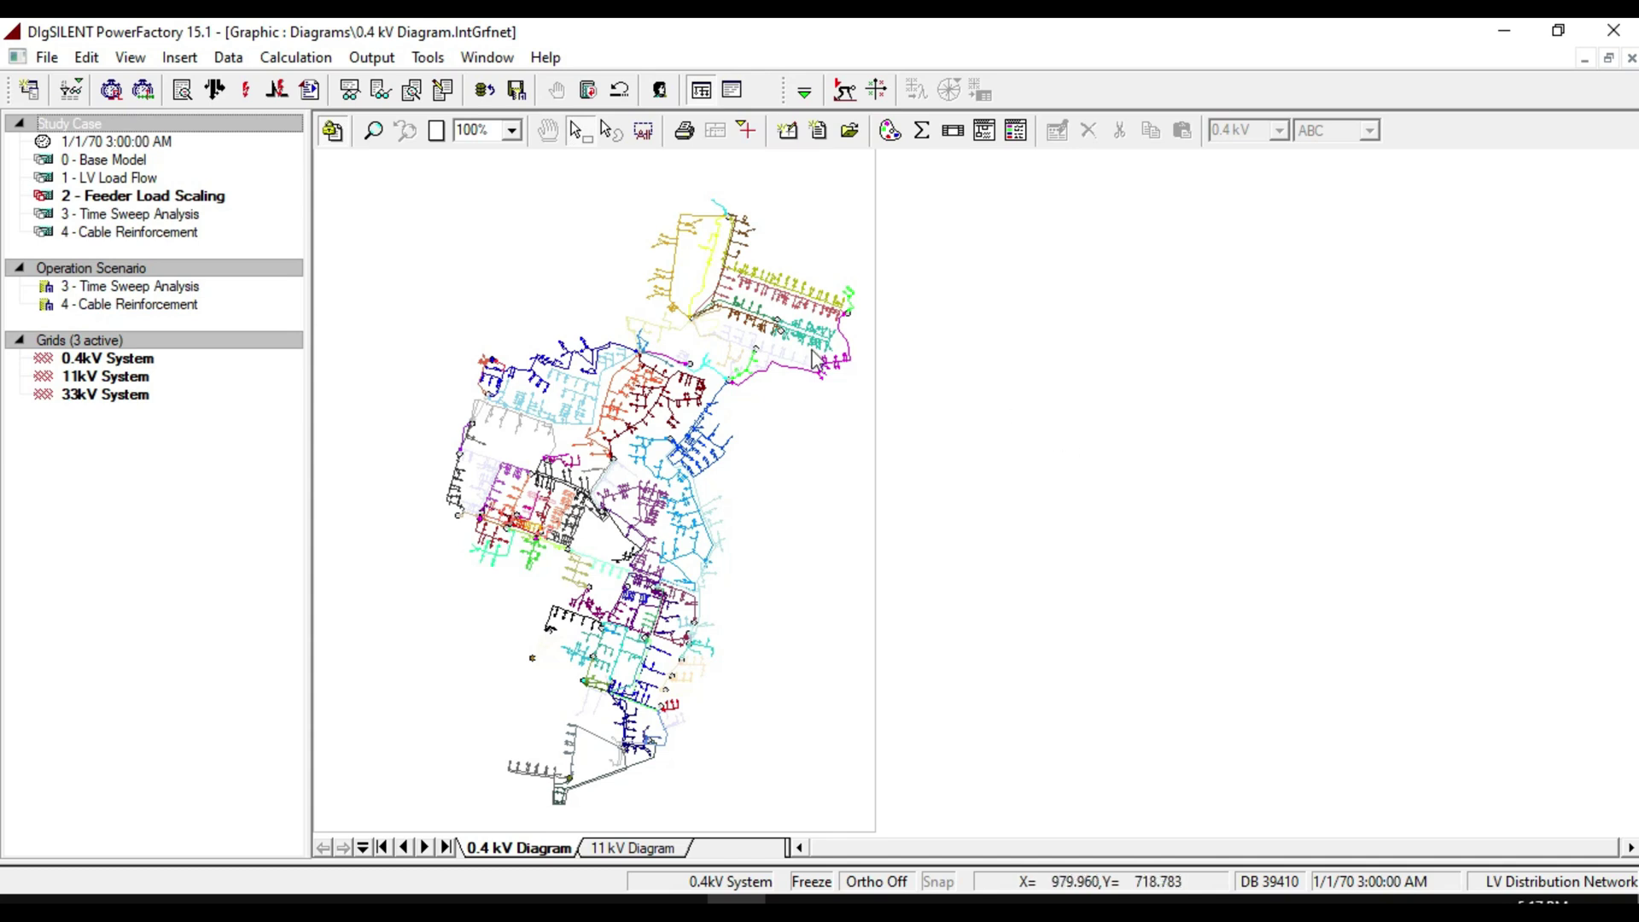
- Bring the dark blue feeder into view and open its FD_242 voltage profile plot
{"action": "left_click", "coordinate": [373, 130]}
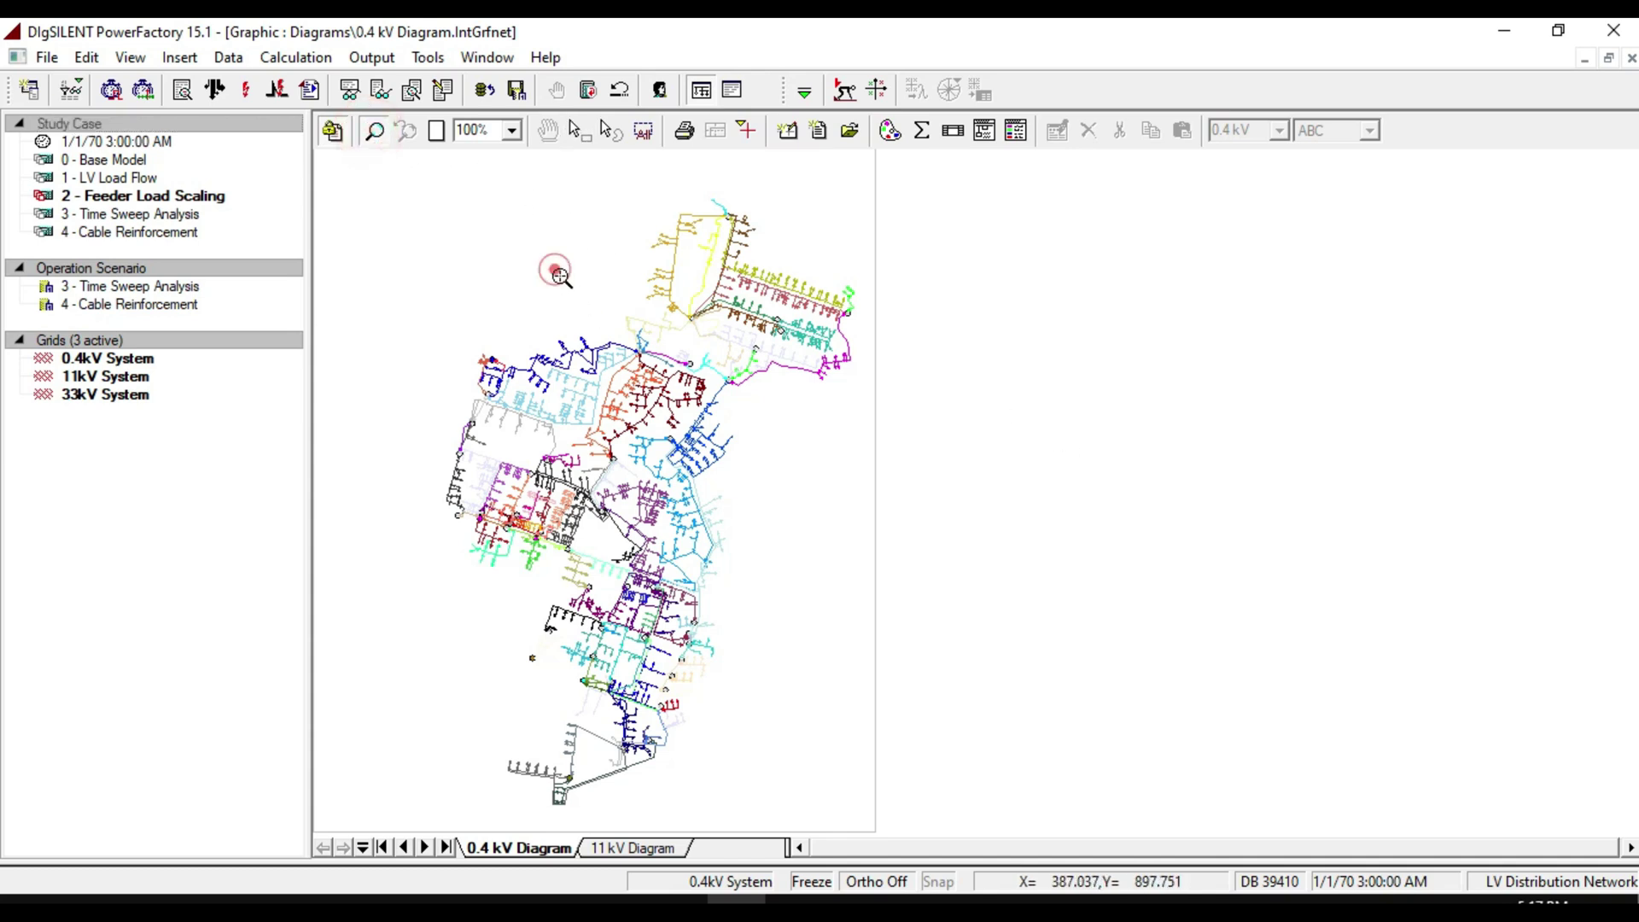
{"action": "left_click_drag", "start_coordinate": [553, 269], "coordinate": [730, 426]}
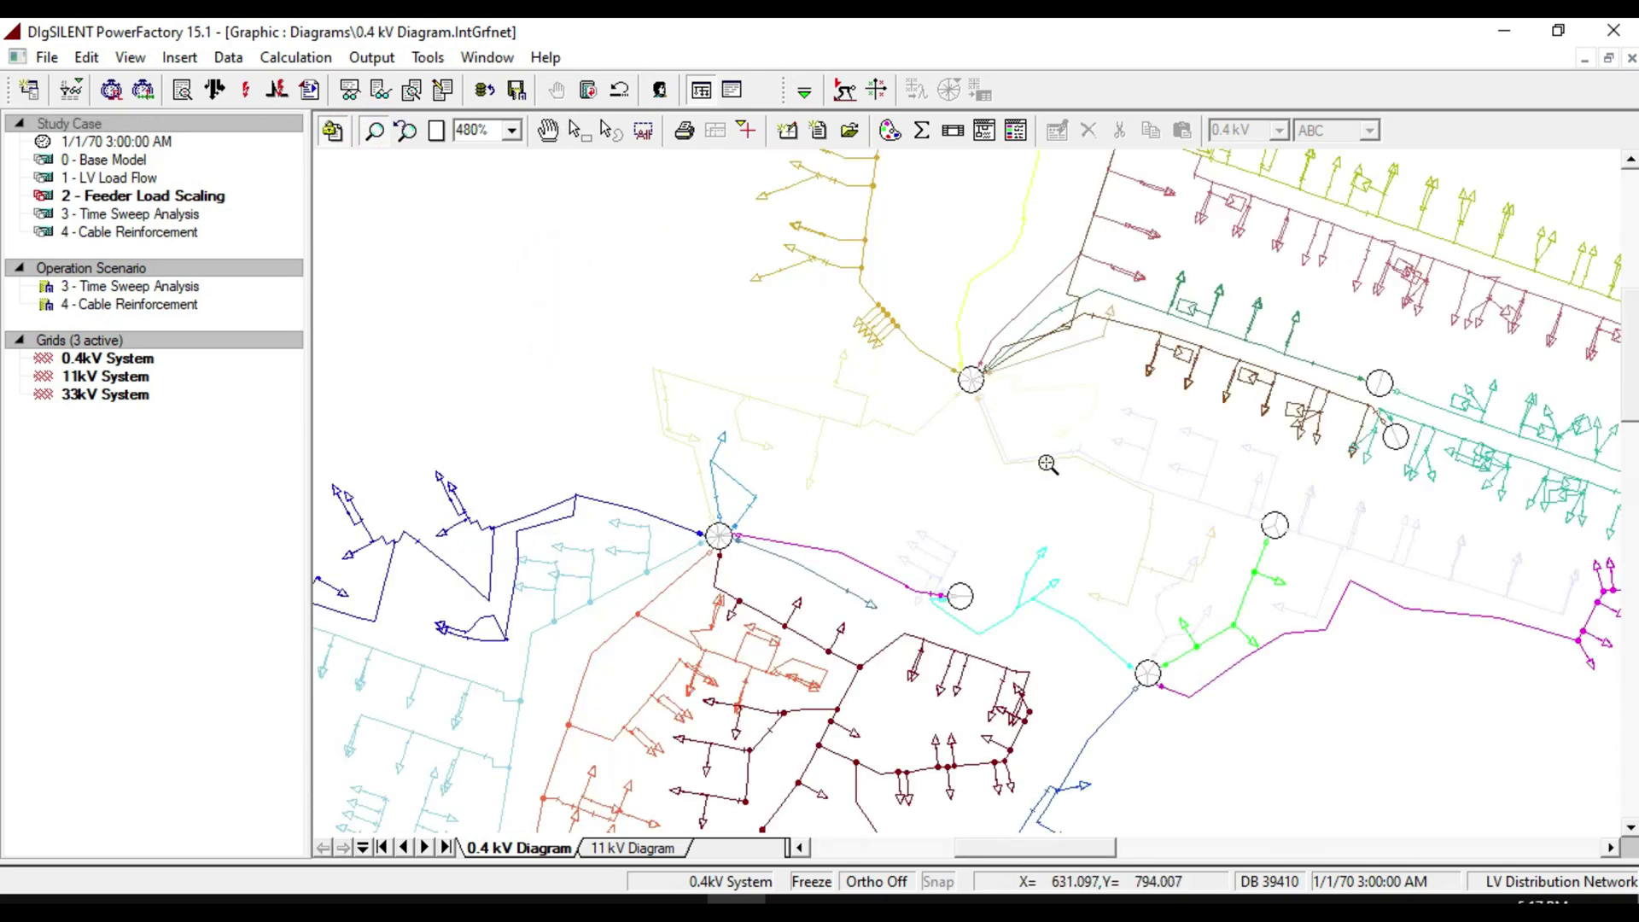
{"action": "scroll", "coordinate": [1048, 465], "scroll_direction": "up", "scroll_amount": 1}
{"action": "left_click", "coordinate": [549, 131]}
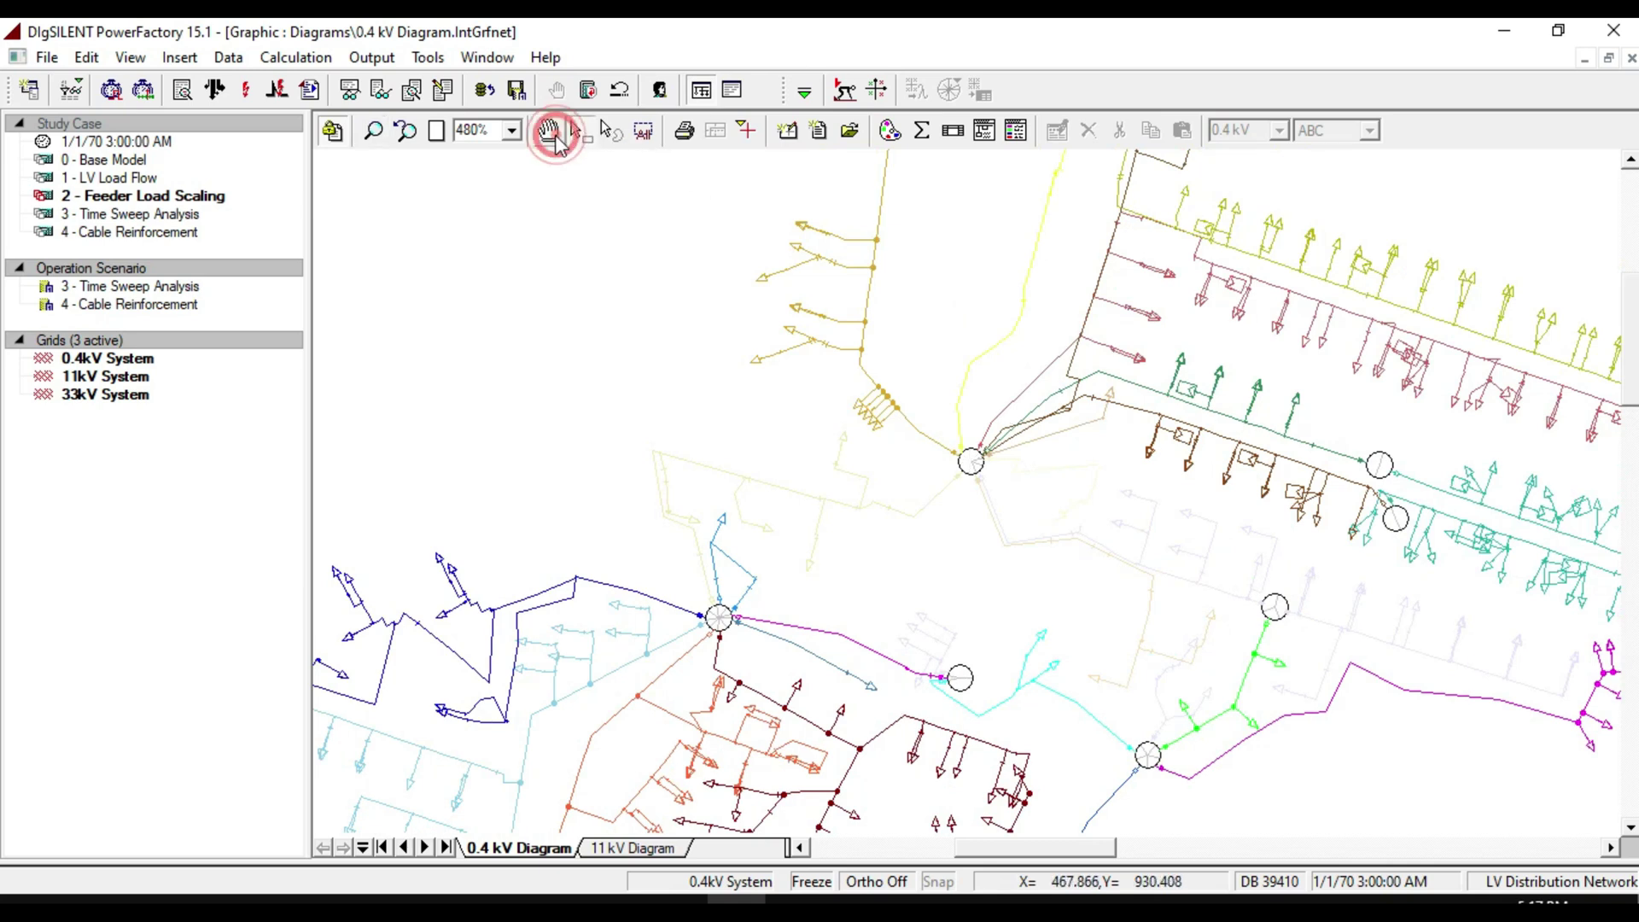
{"action": "left_click_drag", "start_coordinate": [590, 360], "coordinate": [997, 273]}
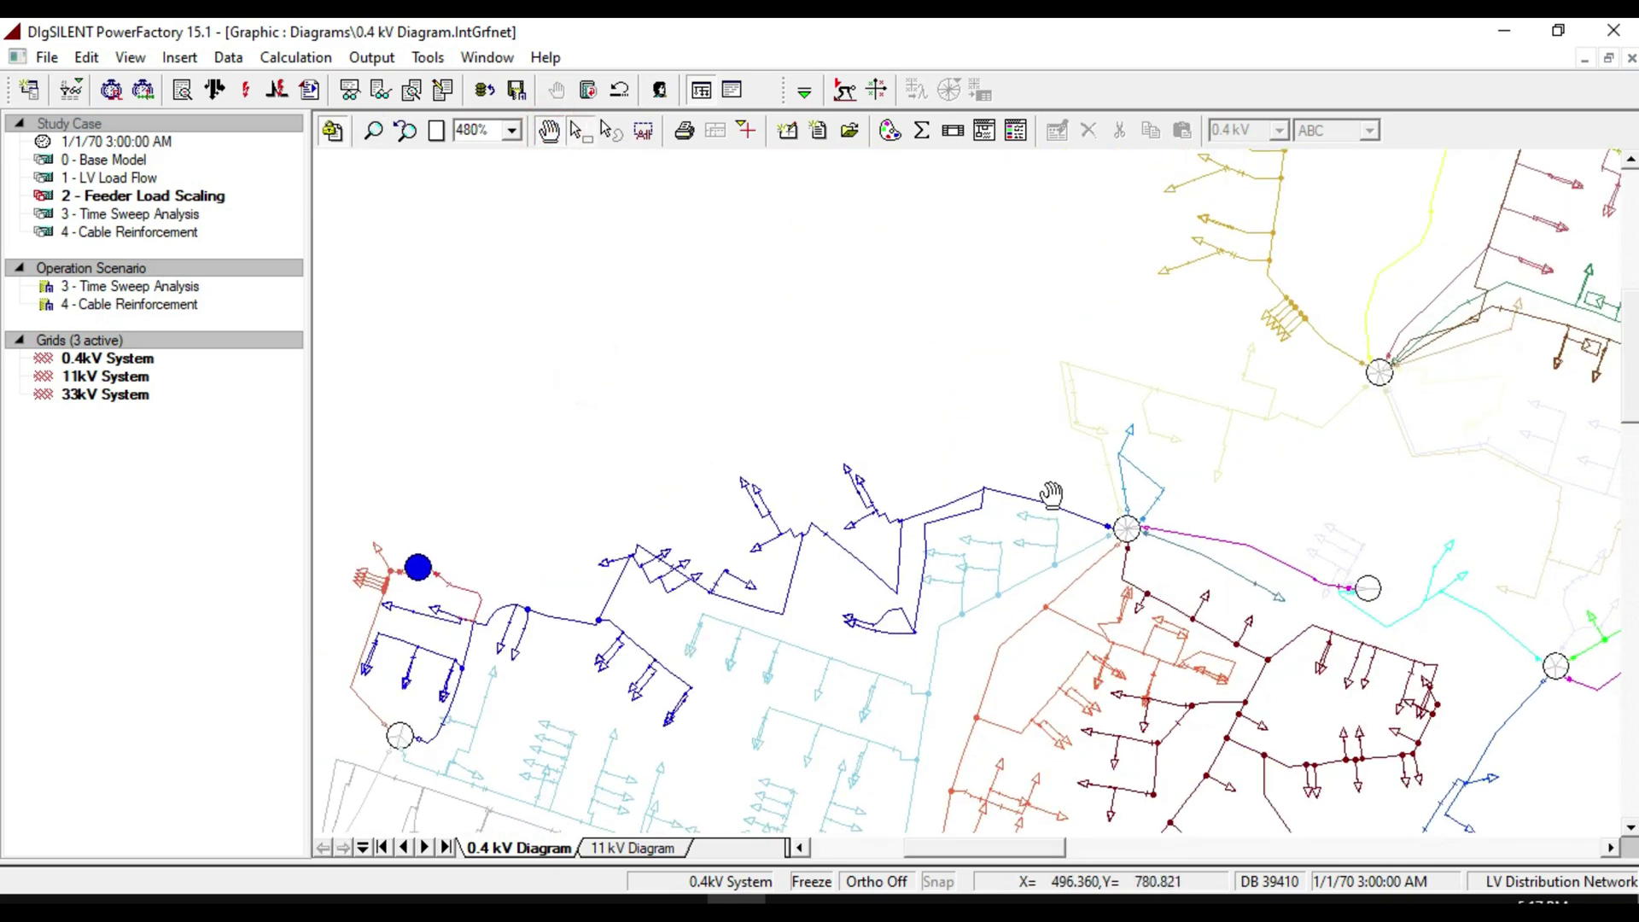
{"action": "left_click", "coordinate": [1033, 513]}
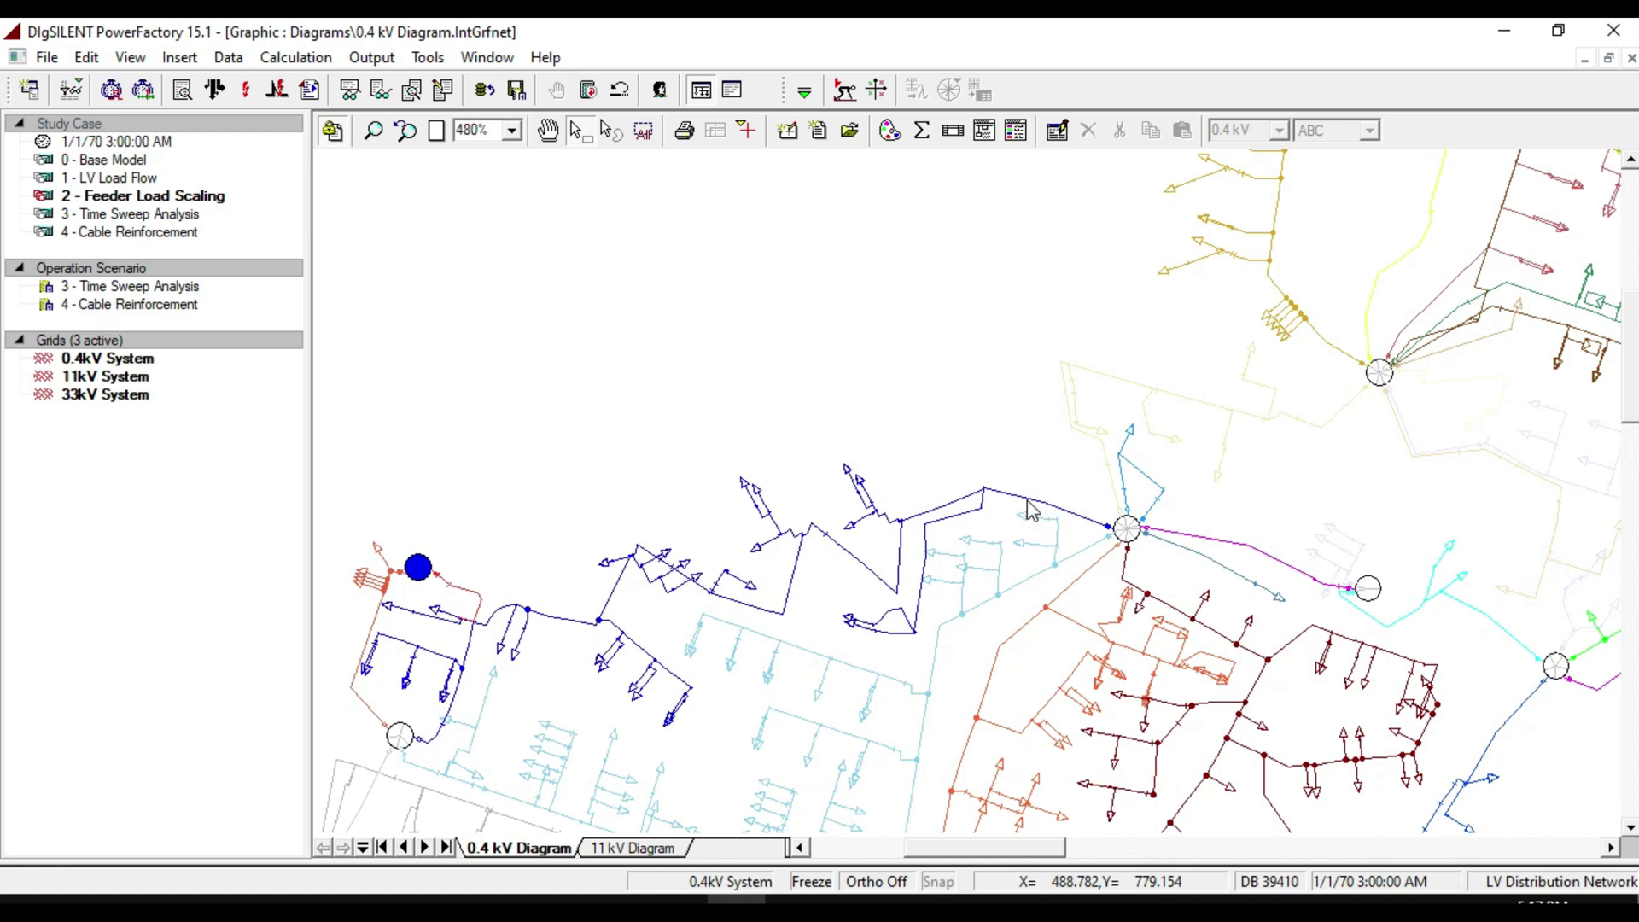
{"action": "right_click", "coordinate": [1028, 502]}
{"action": "mouse_move", "coordinate": [1088, 626]}
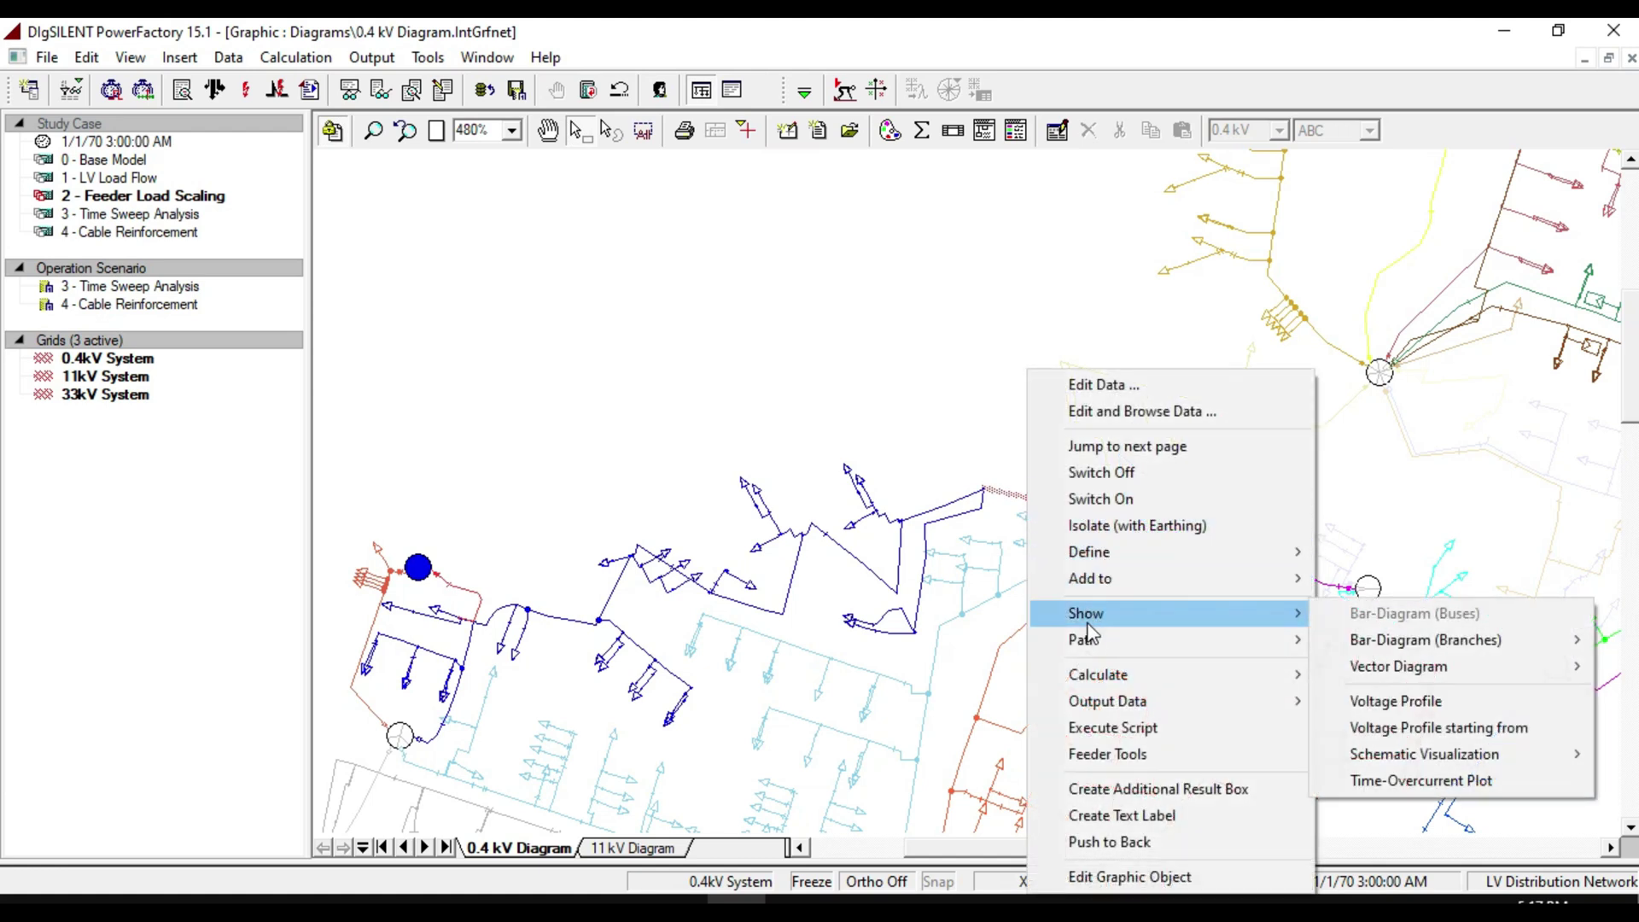
{"action": "left_click", "coordinate": [1370, 700]}
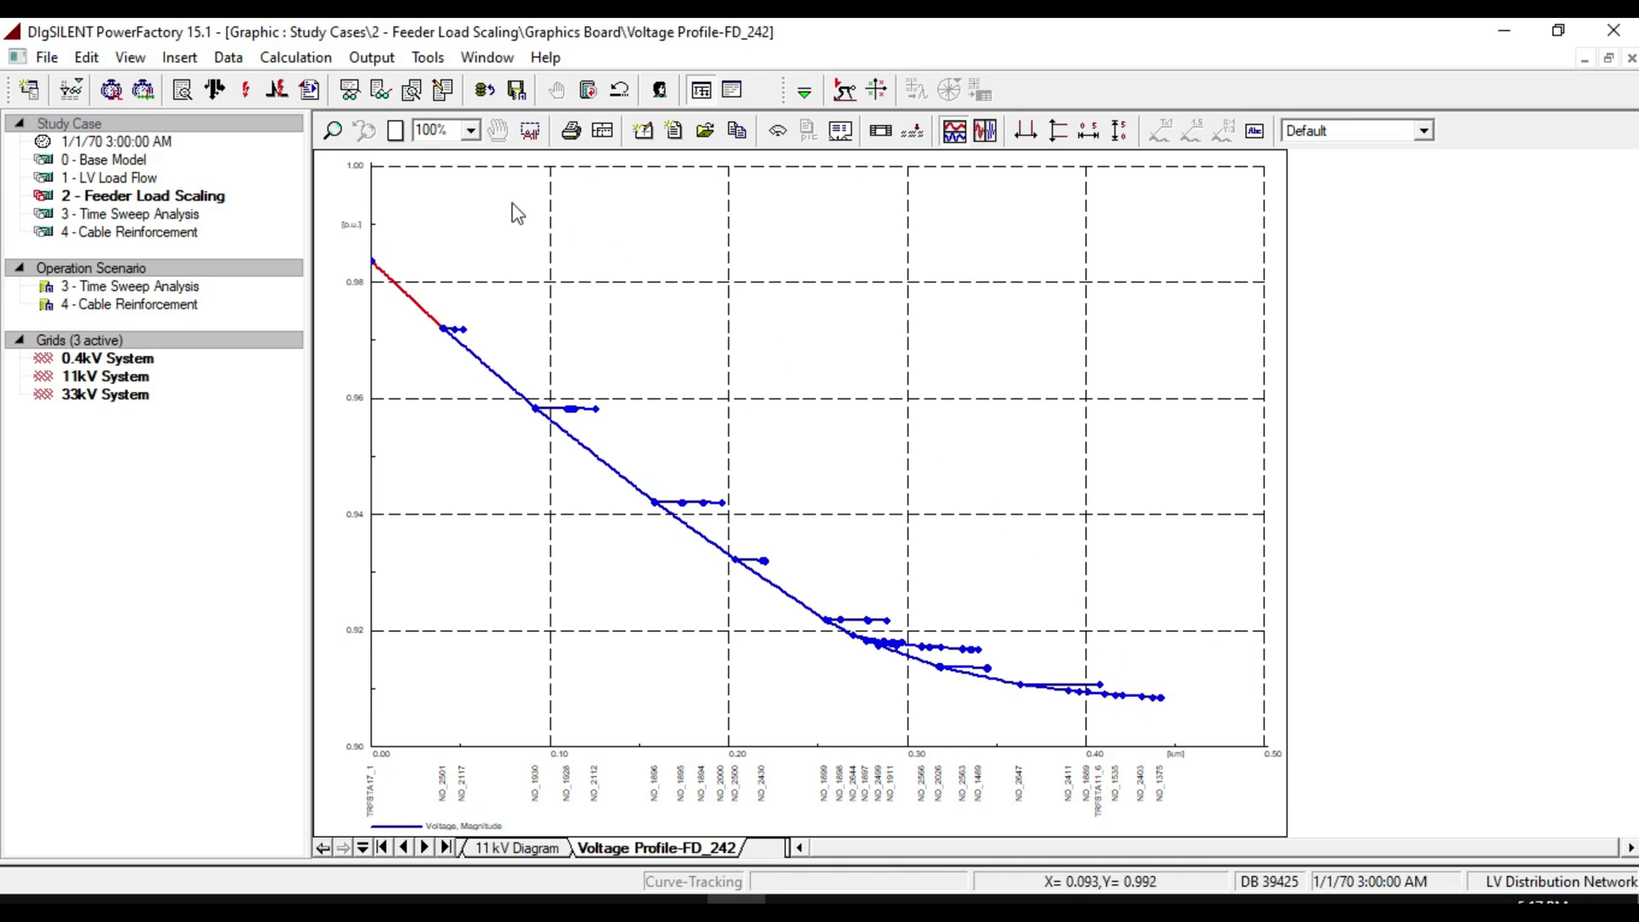
- Zoom into the middle of the FD_242 voltage curve, then back out
{"action": "left_click", "coordinate": [332, 129]}
{"action": "left_click_drag", "start_coordinate": [834, 513], "coordinate": [1028, 679]}
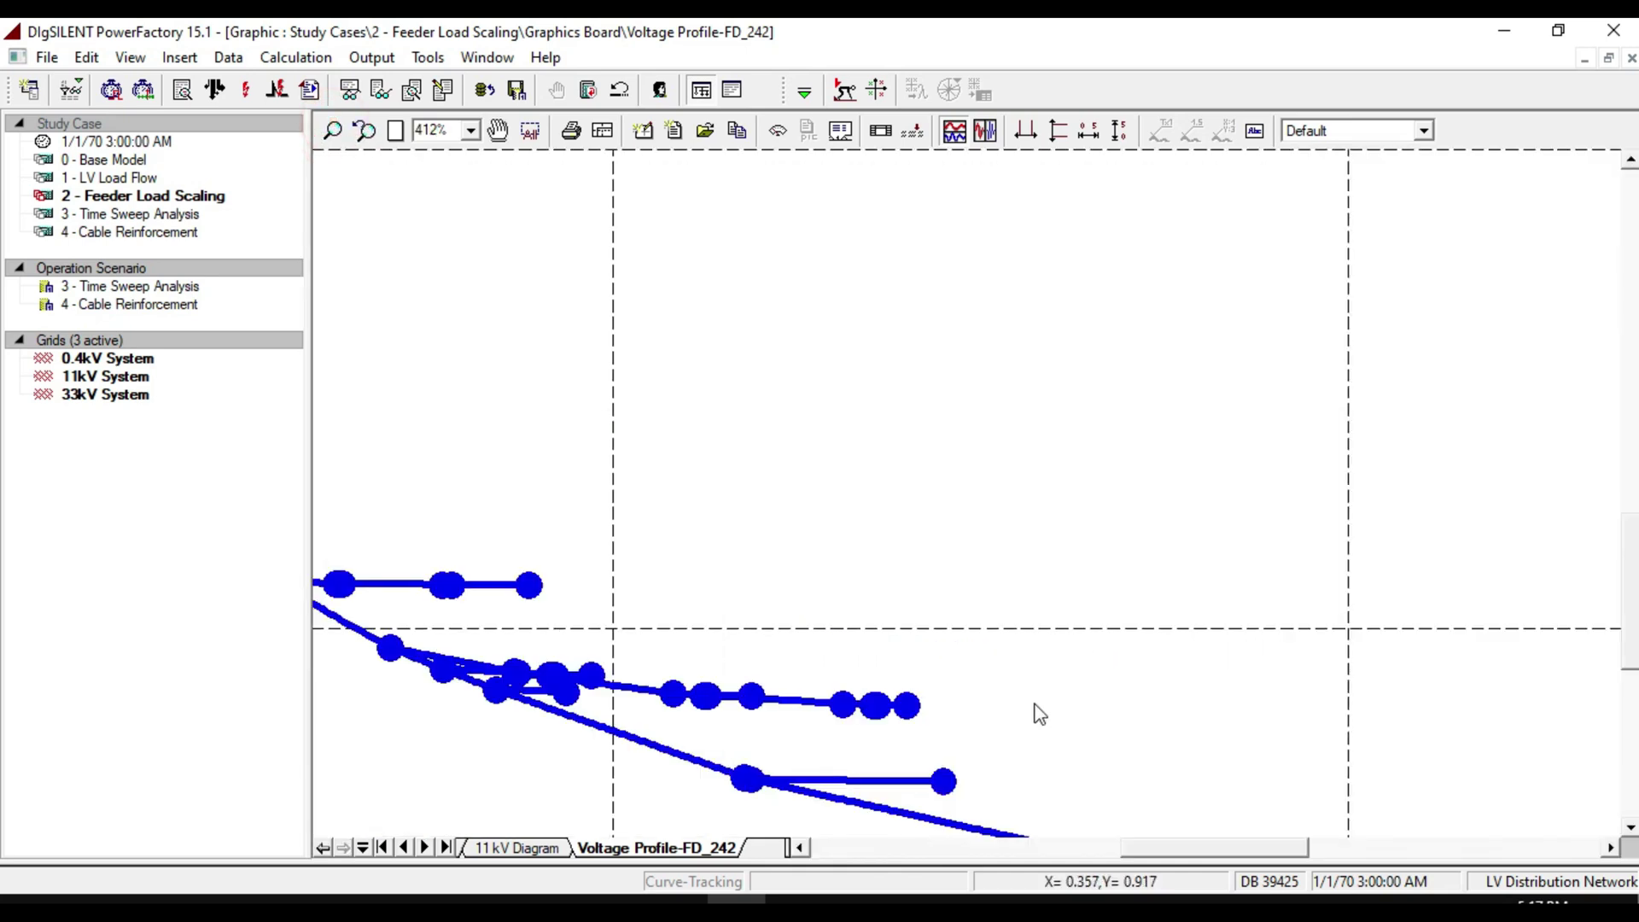
{"action": "left_click", "coordinate": [600, 681]}
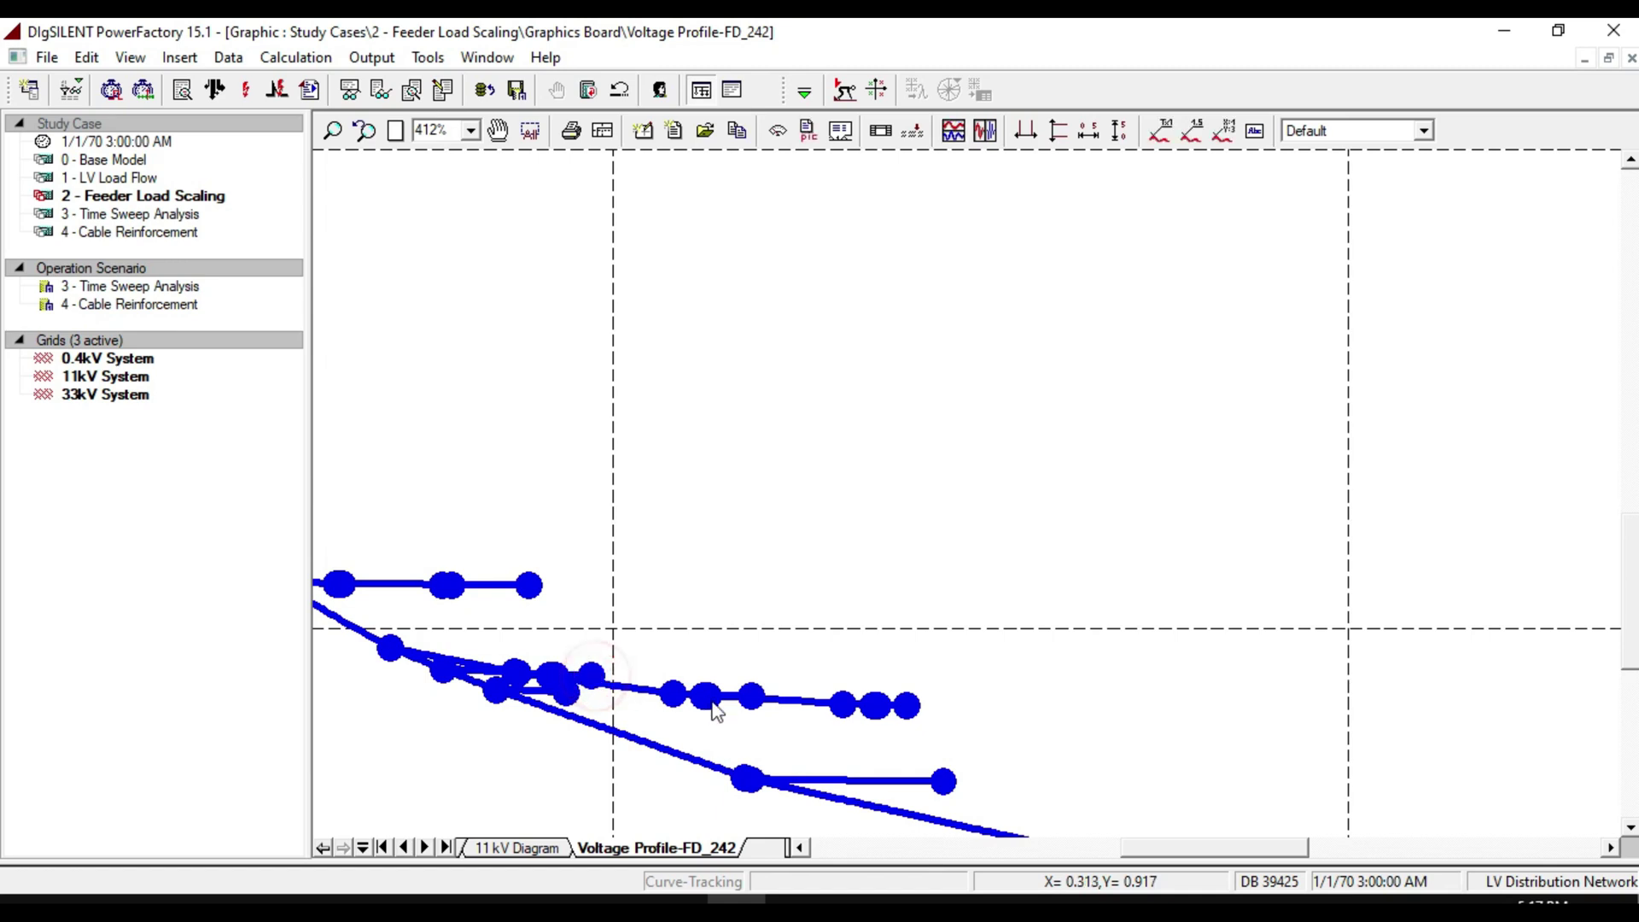
{"action": "left_click", "coordinate": [395, 130]}
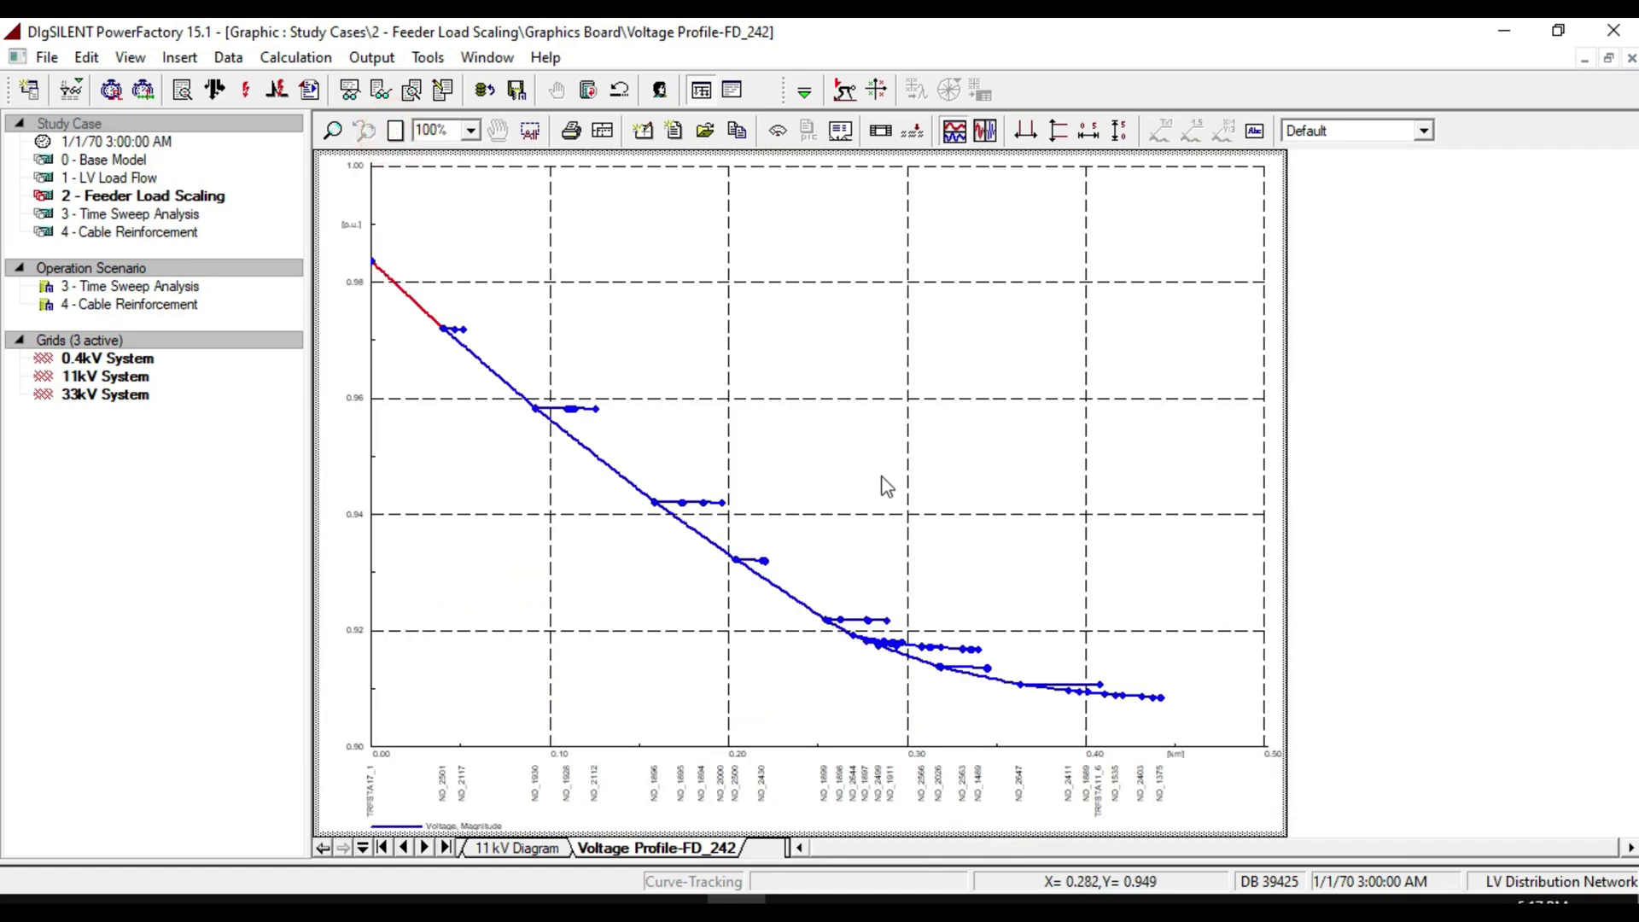
- Label the curve point at 0.343 km, 0.914 p.u. and restore the full plot view
{"action": "left_click", "coordinate": [988, 677]}
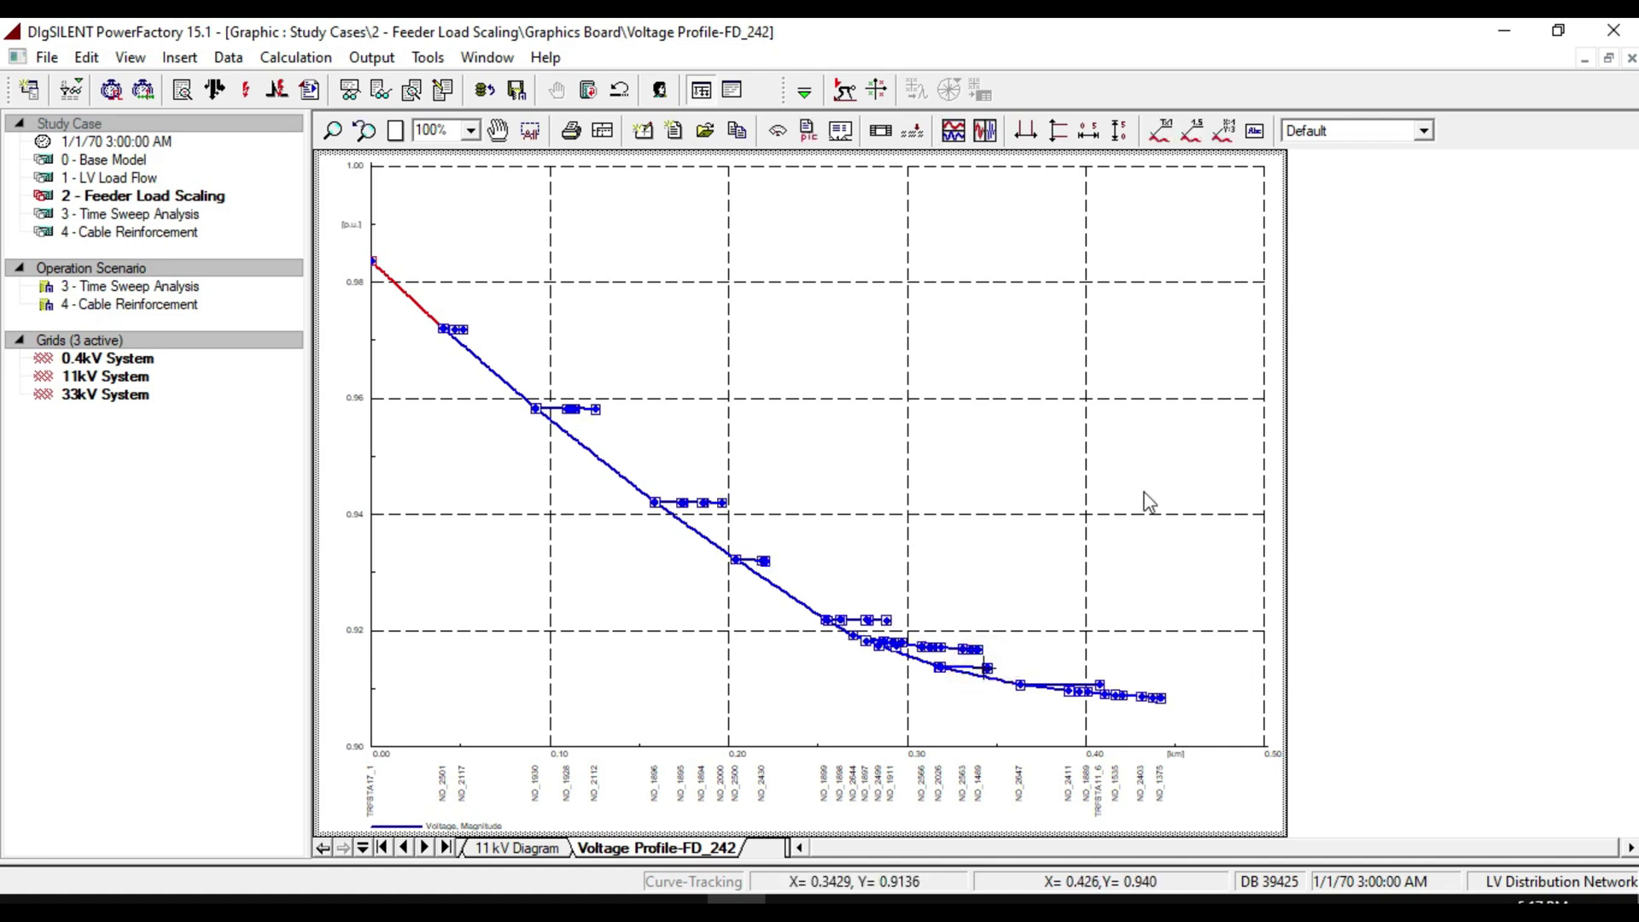
{"action": "left_click", "coordinate": [1191, 130]}
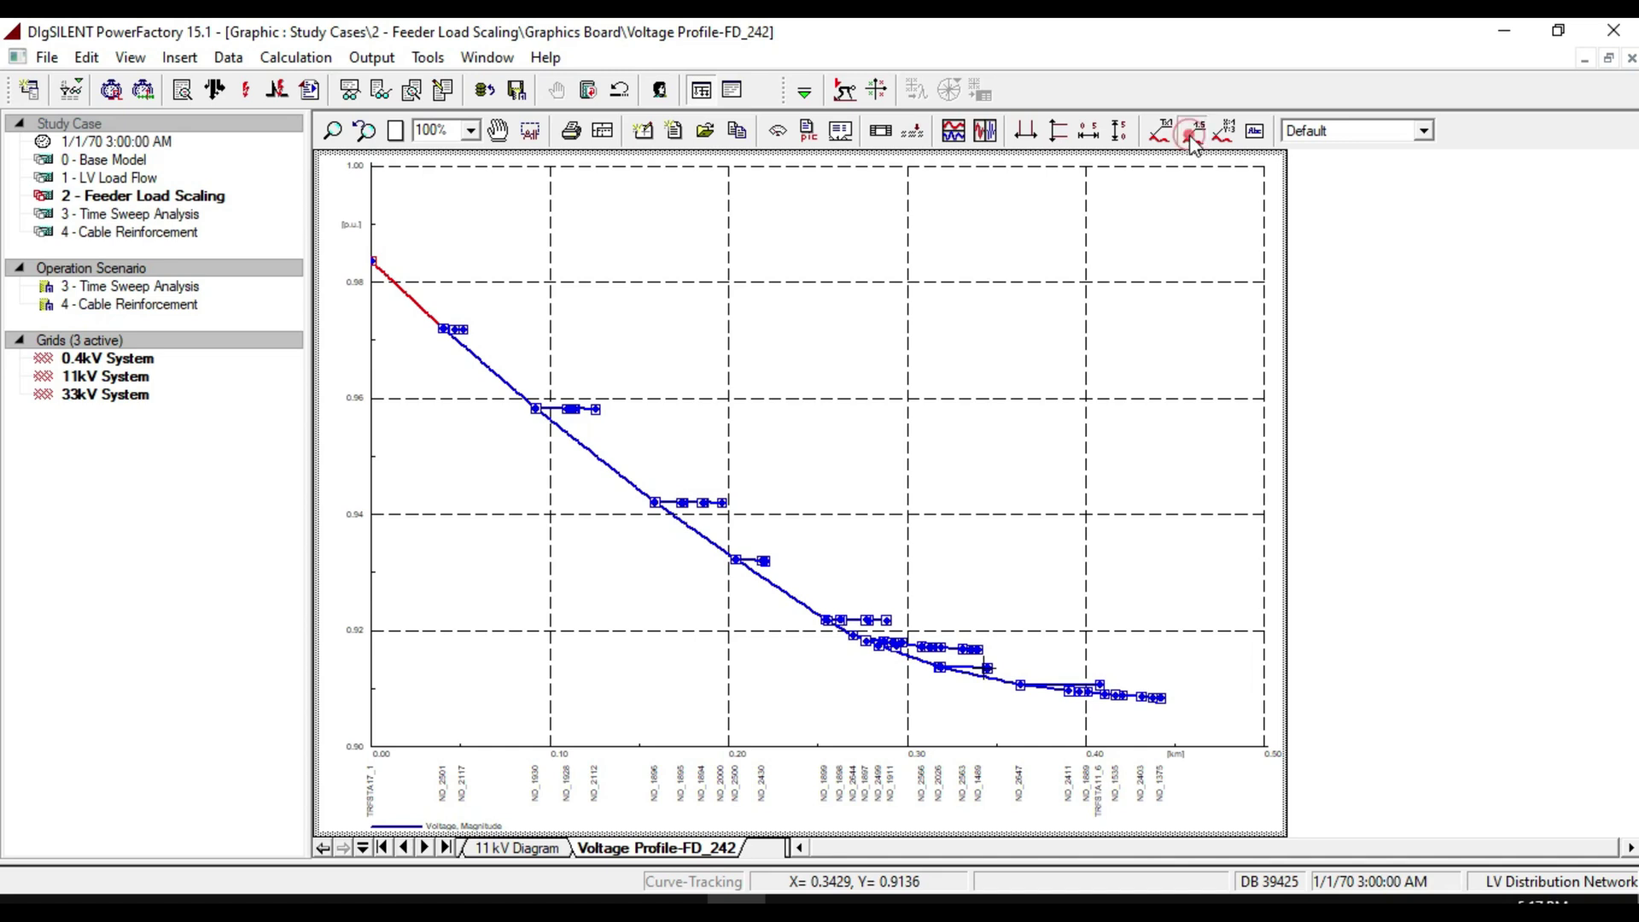
{"action": "left_click", "coordinate": [1035, 478]}
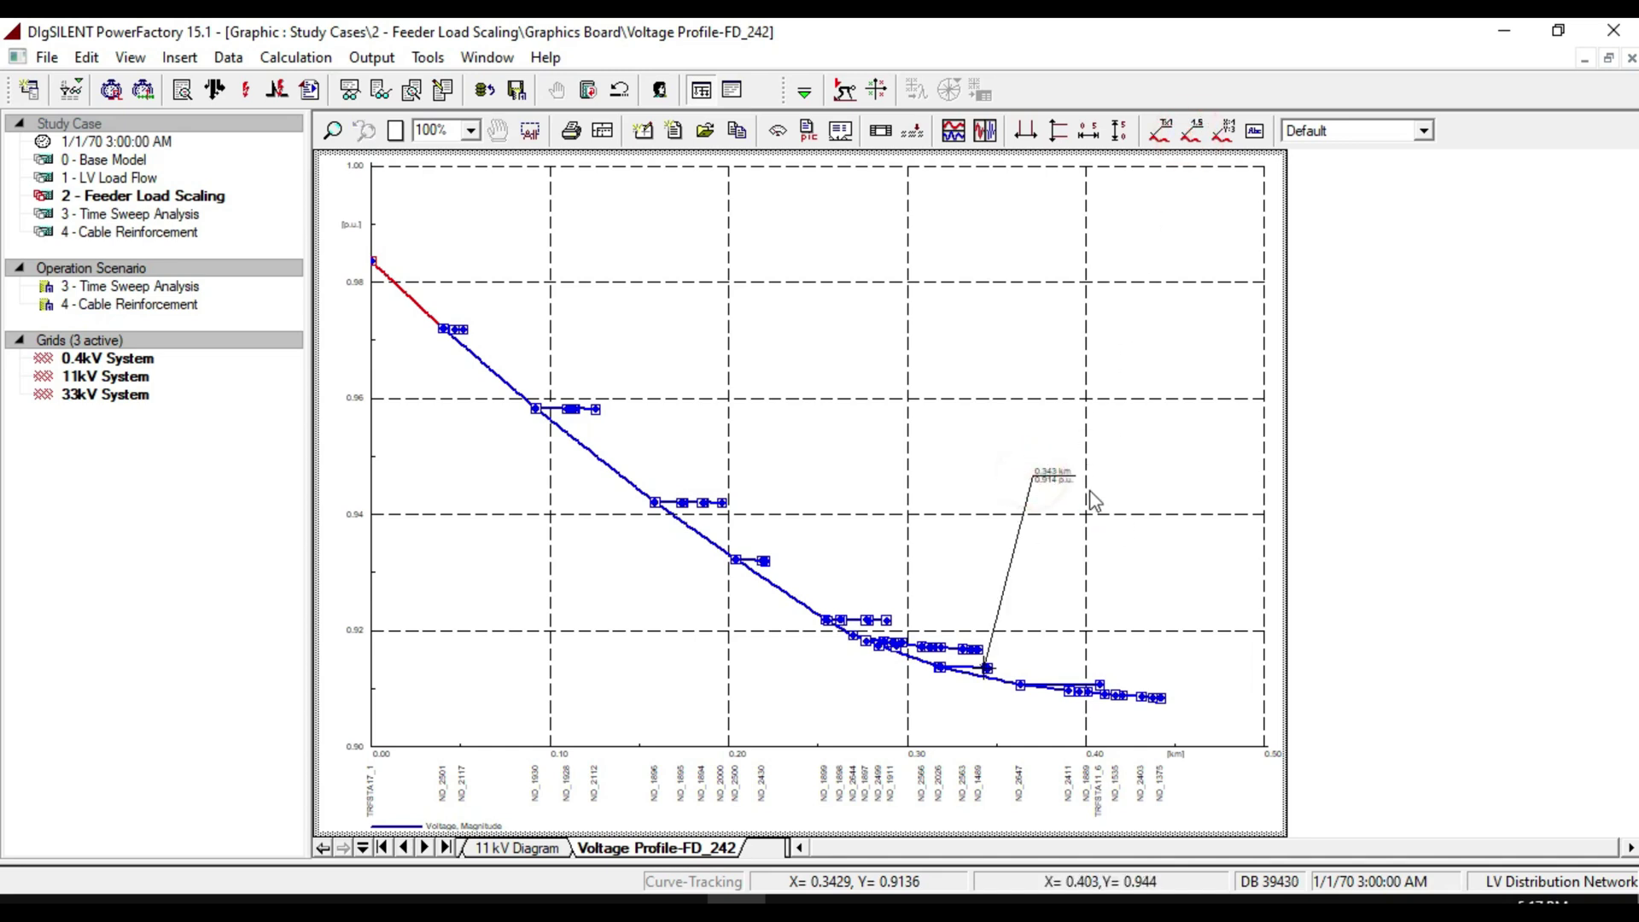
{"action": "right_click", "coordinate": [1135, 434]}
{"action": "left_click", "coordinate": [333, 129]}
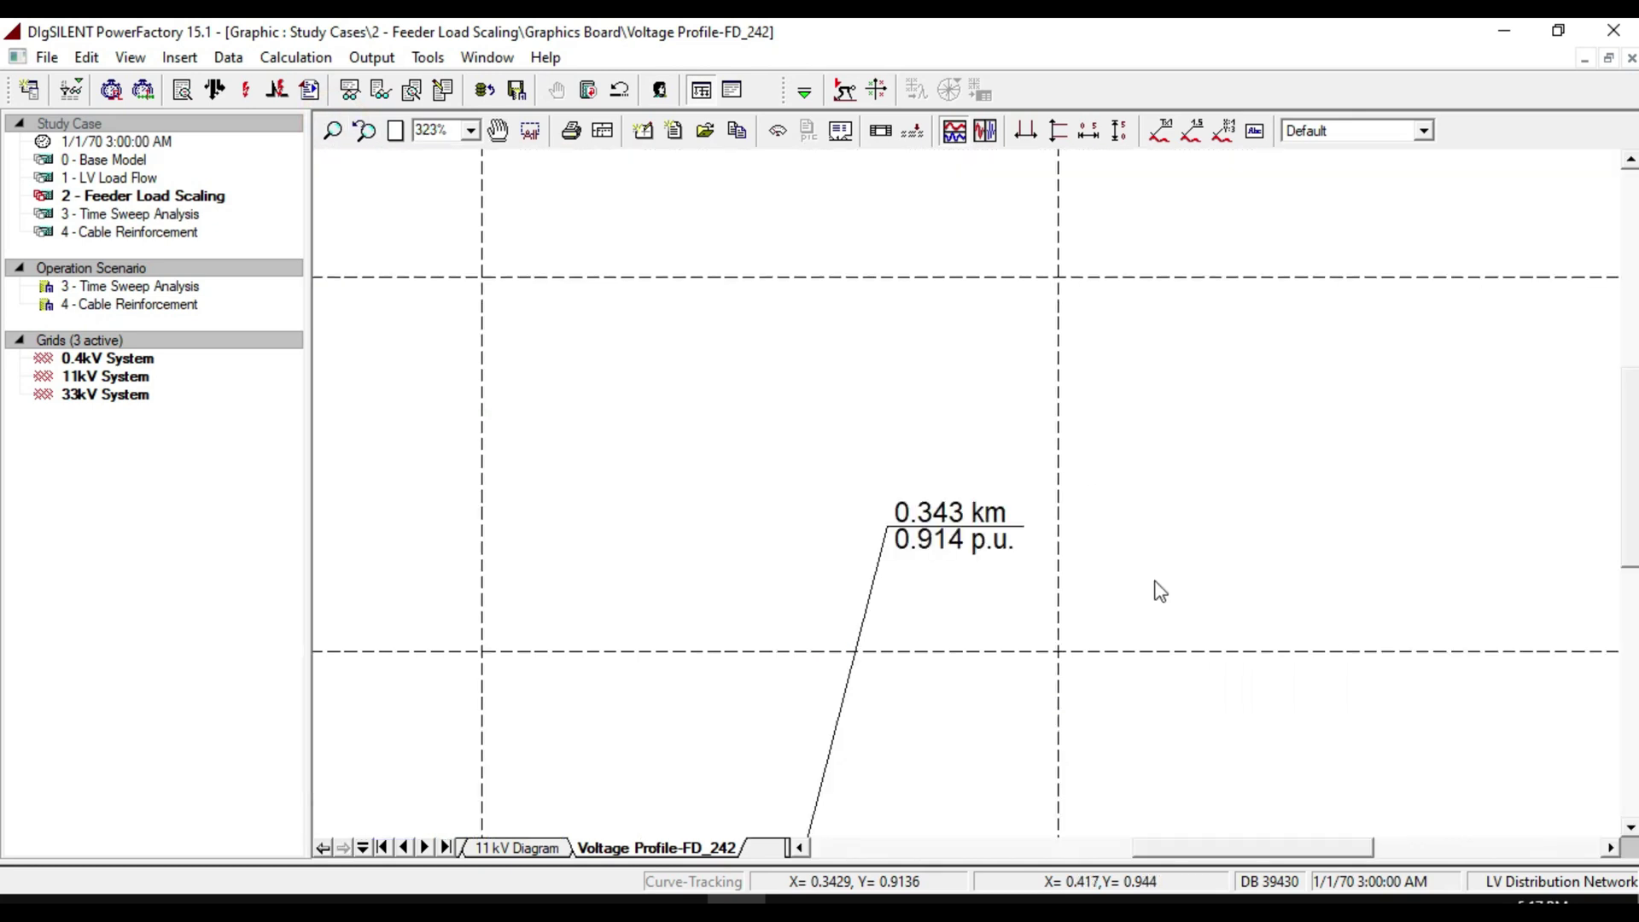
{"action": "left_click", "coordinate": [364, 129]}
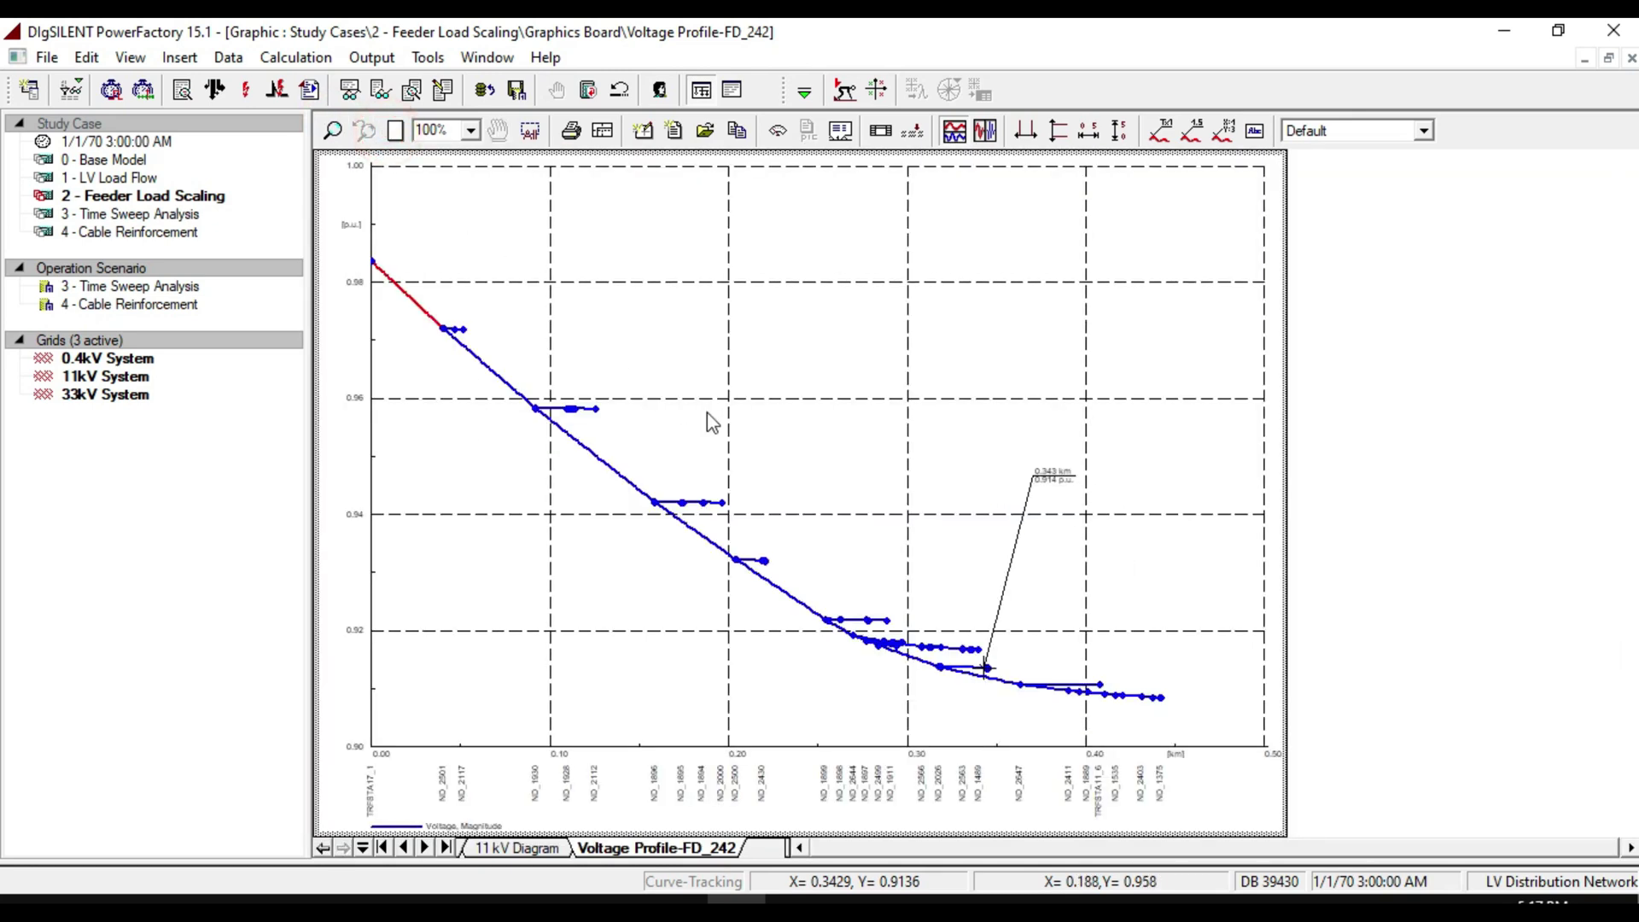
- Add a constant y-value line at 0.95 p.u. and read the curve near 0.150 km
{"action": "right_click", "coordinate": [725, 316]}
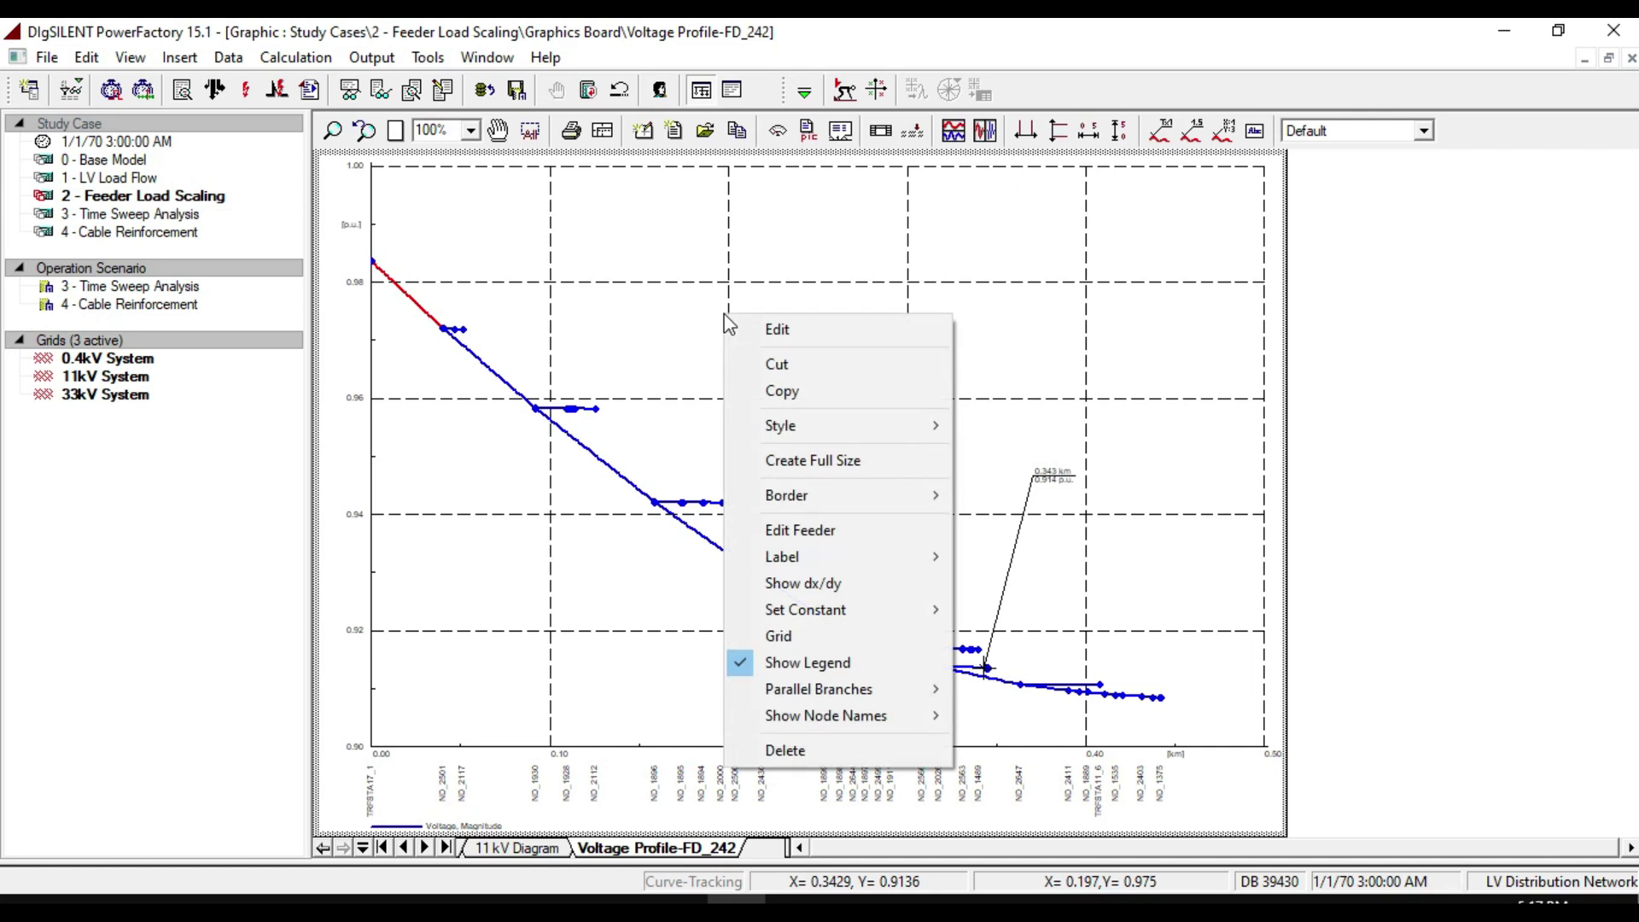
{"action": "mouse_move", "coordinate": [907, 611]}
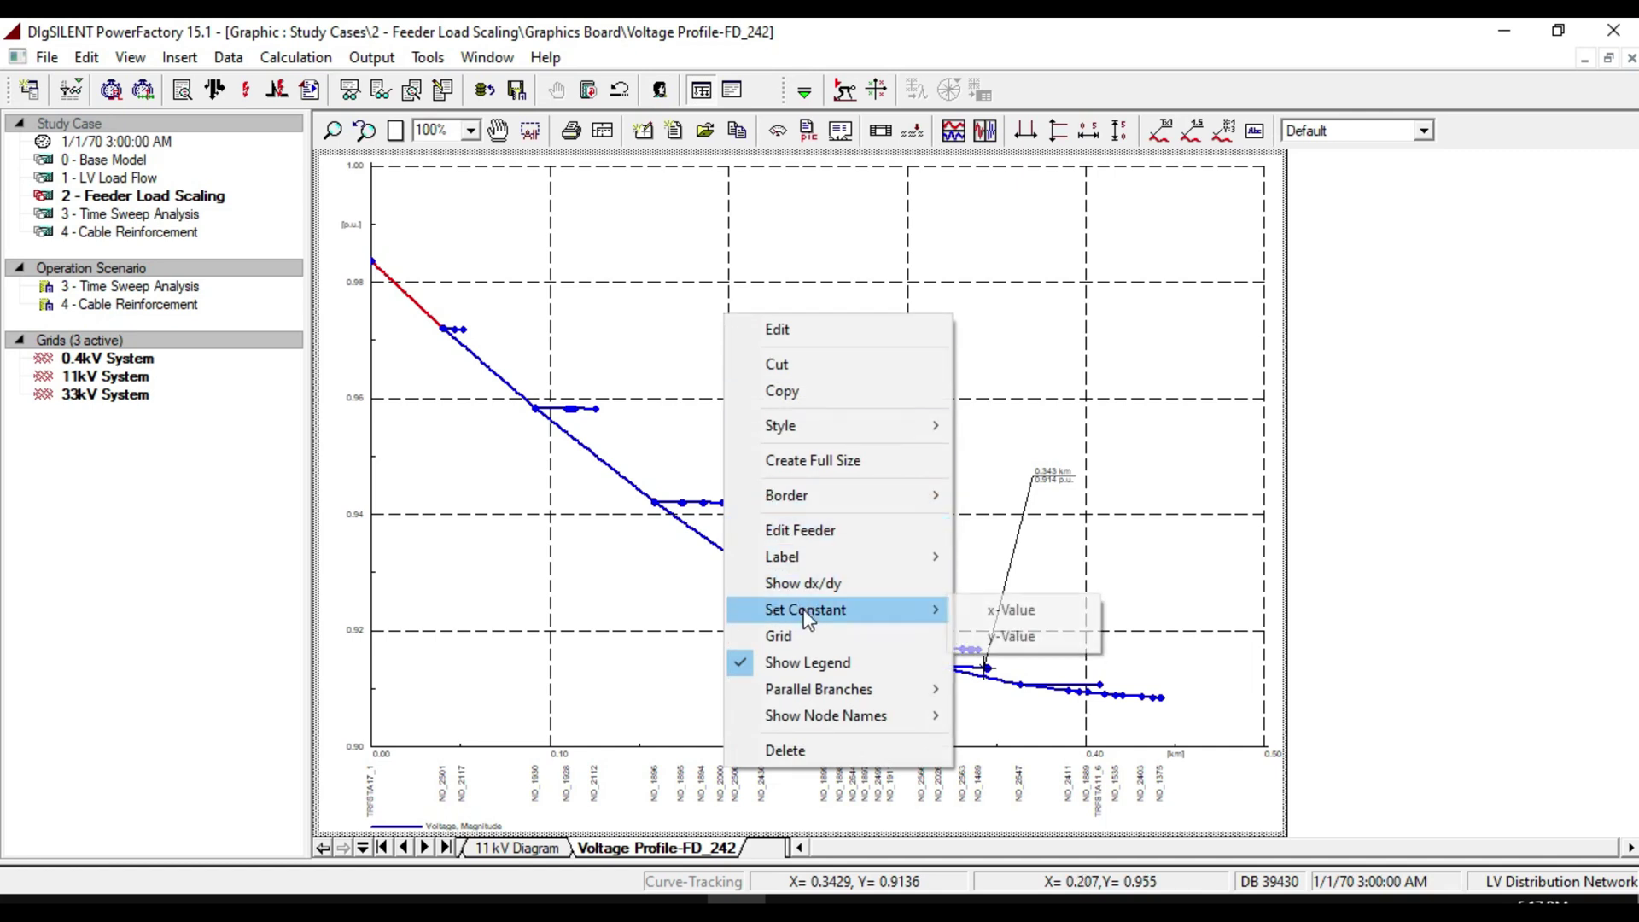
{"action": "left_click", "coordinate": [991, 636]}
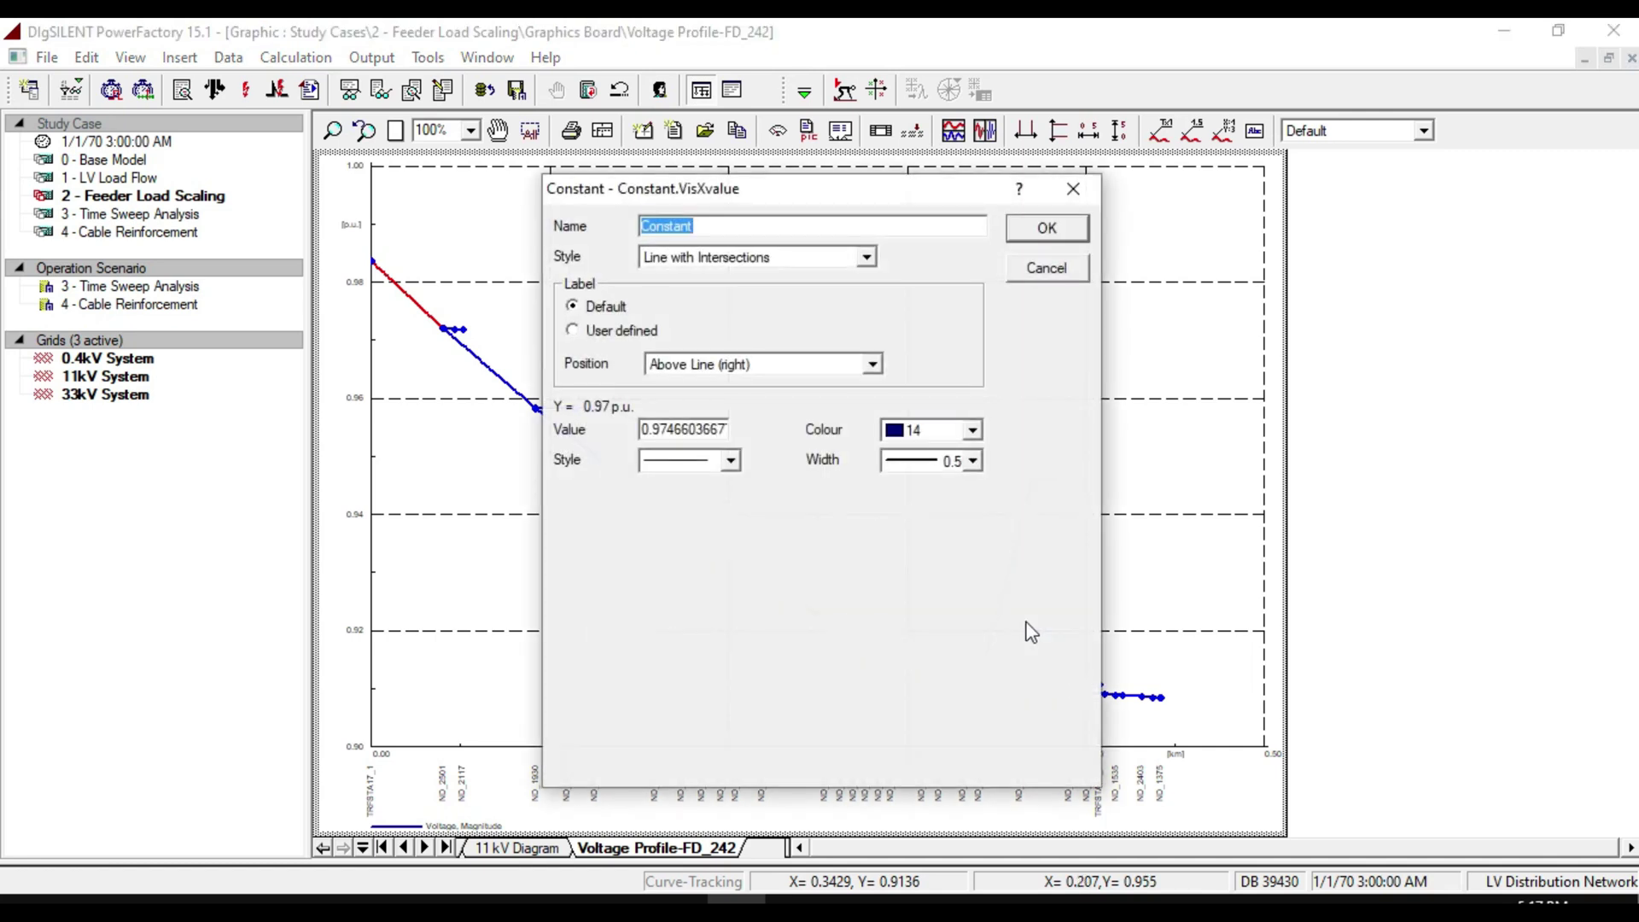
{"action": "double_click", "coordinate": [704, 427]}
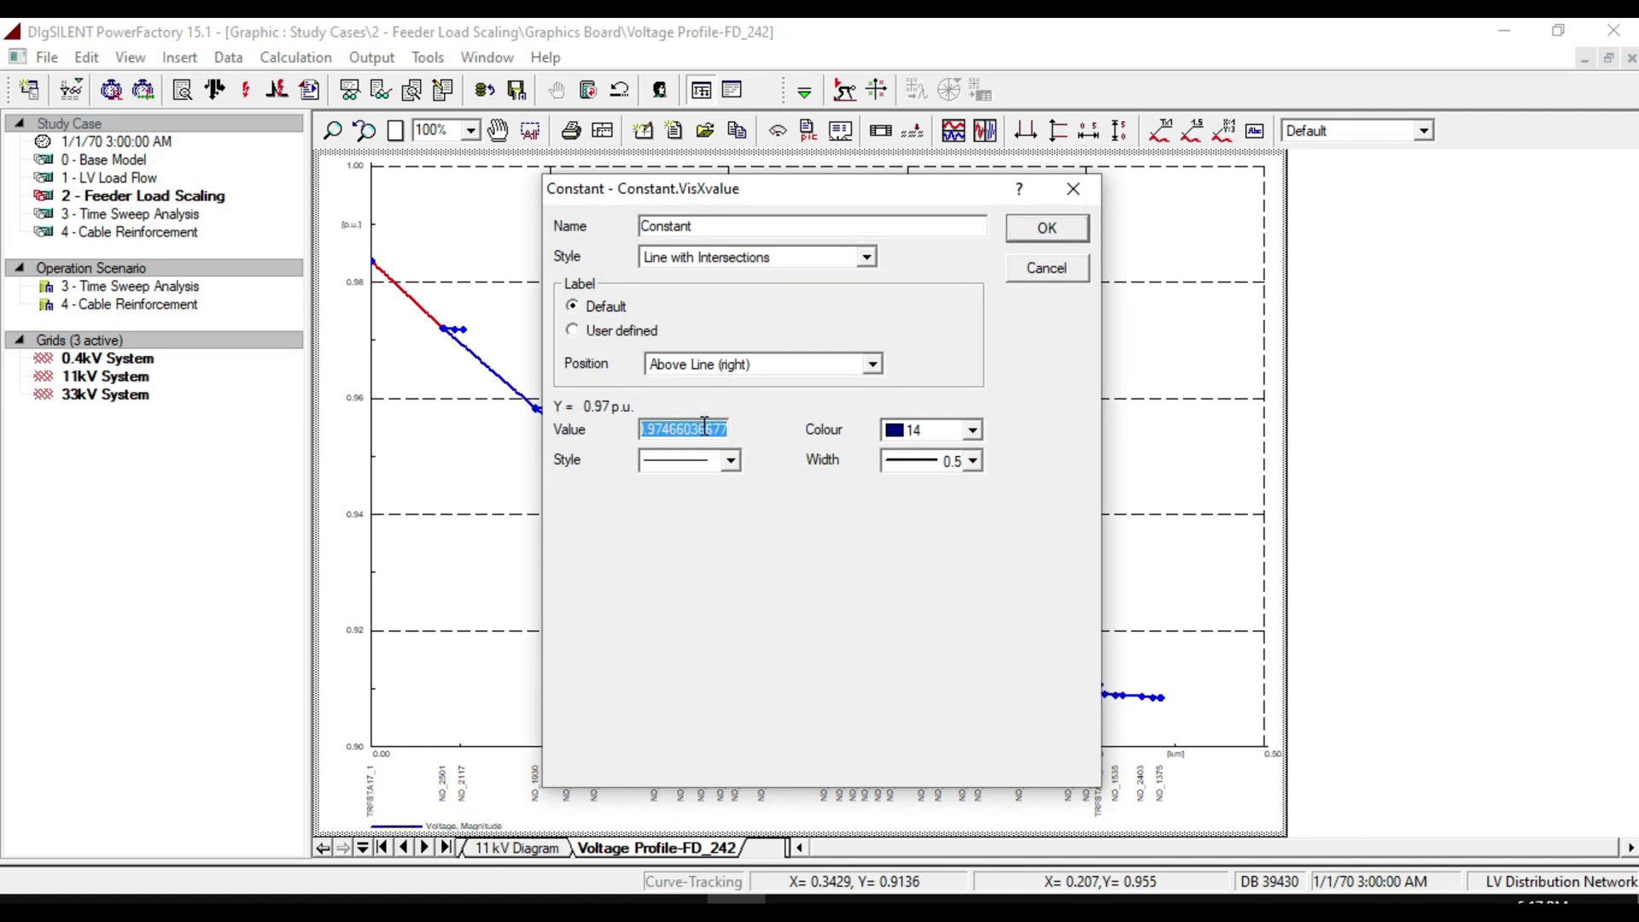
{"action": "key", "text": "BackSpace"}
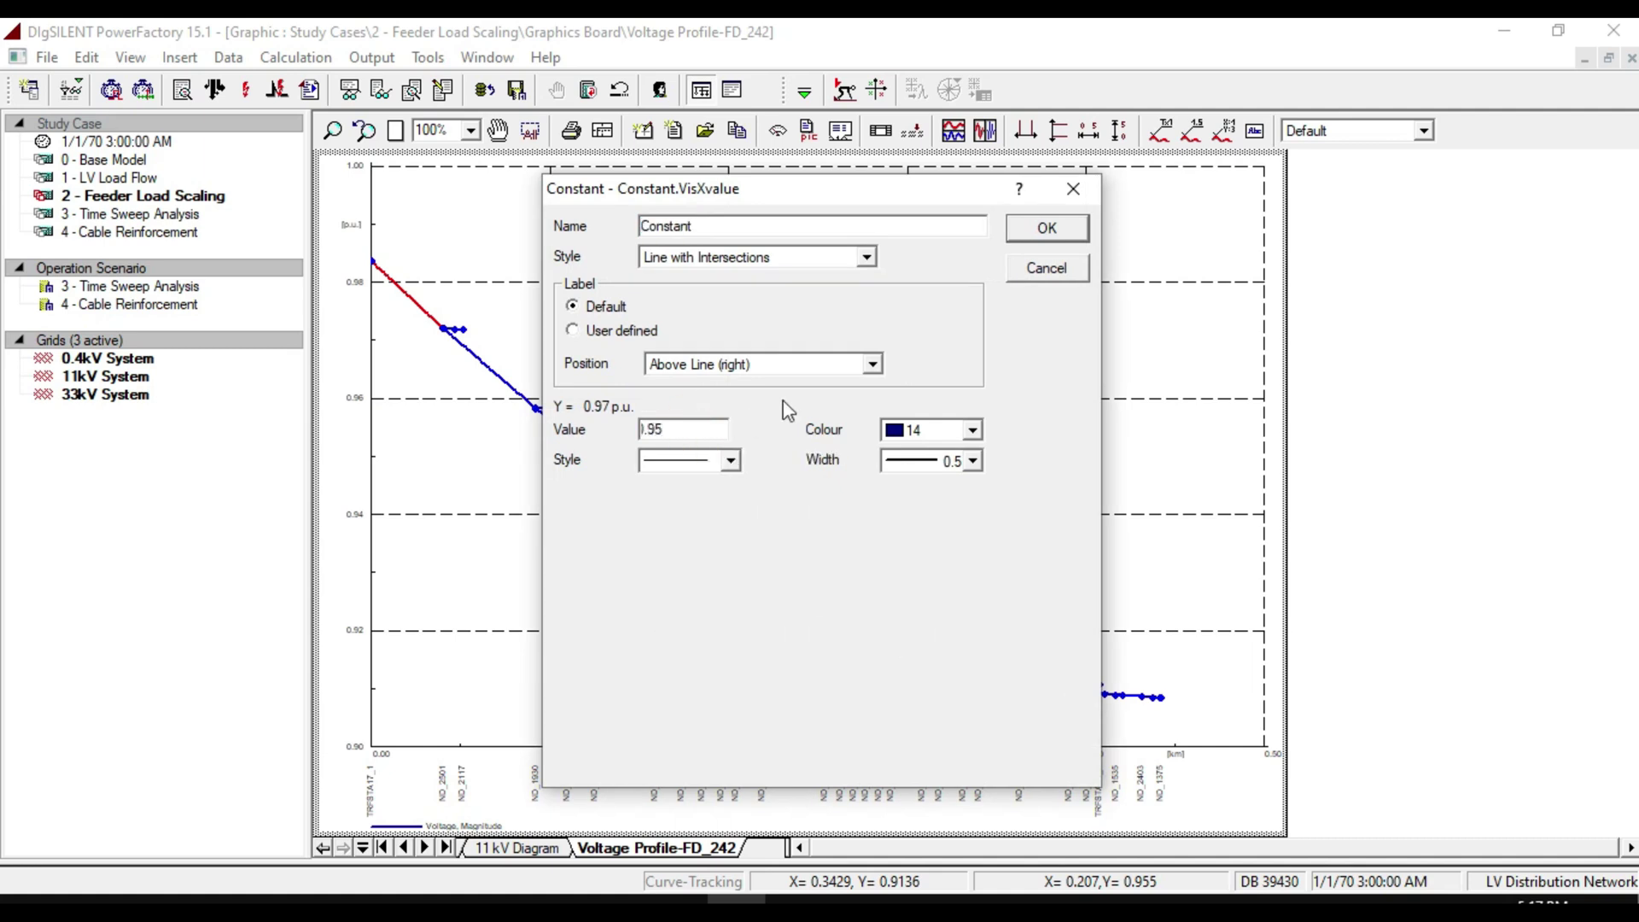
{"action": "left_click", "coordinate": [1048, 230]}
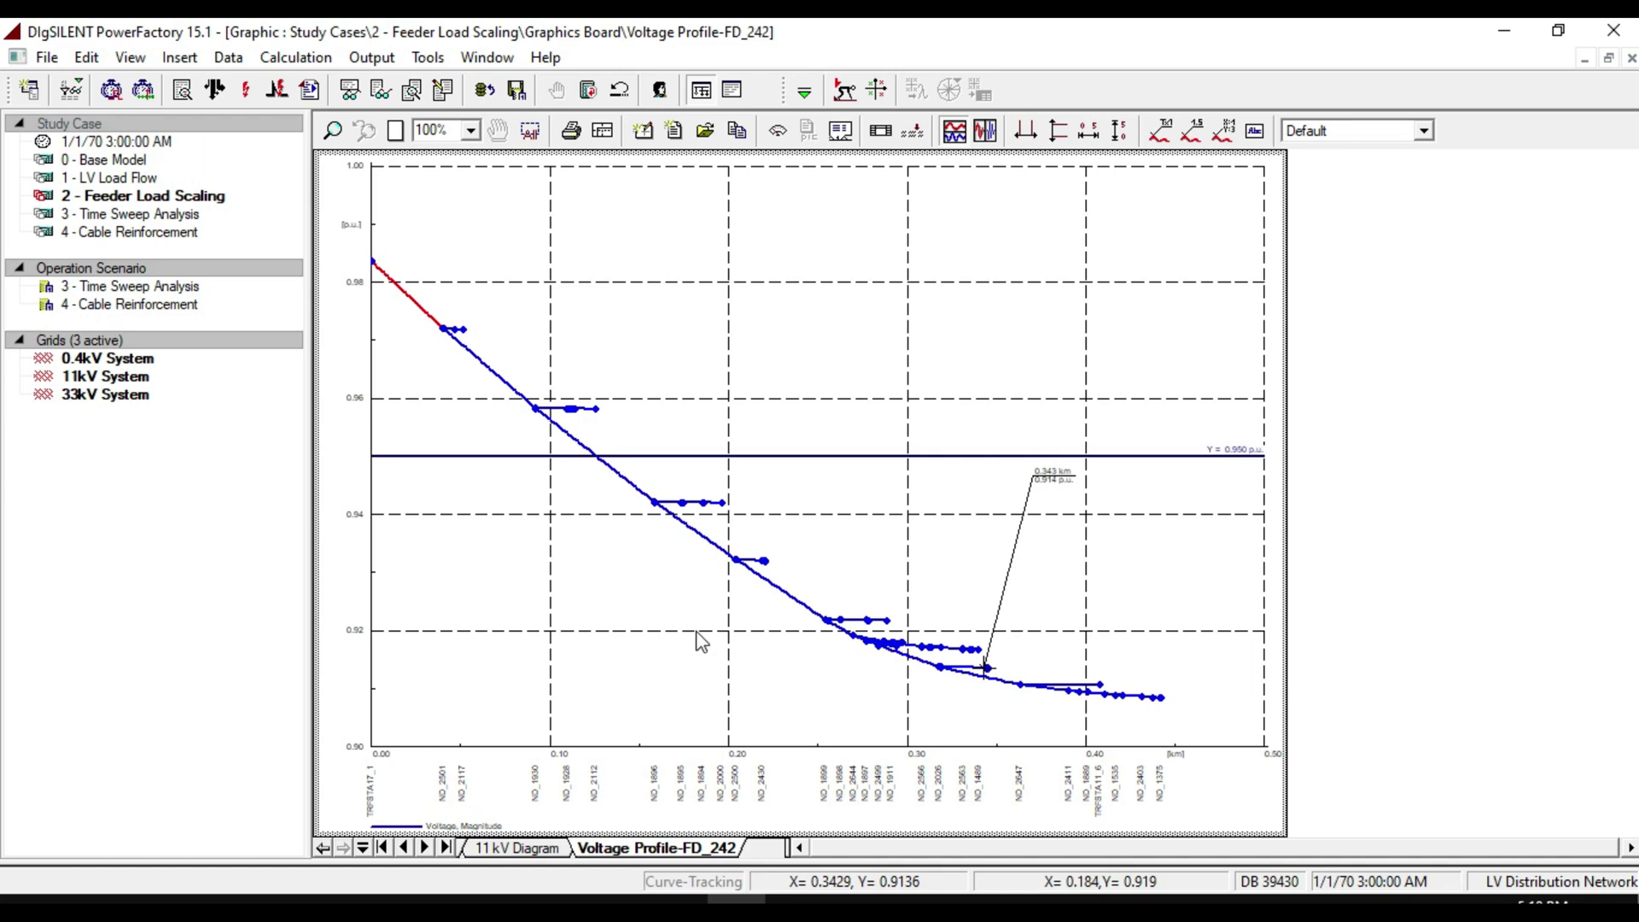
{"action": "left_click", "coordinate": [645, 511]}
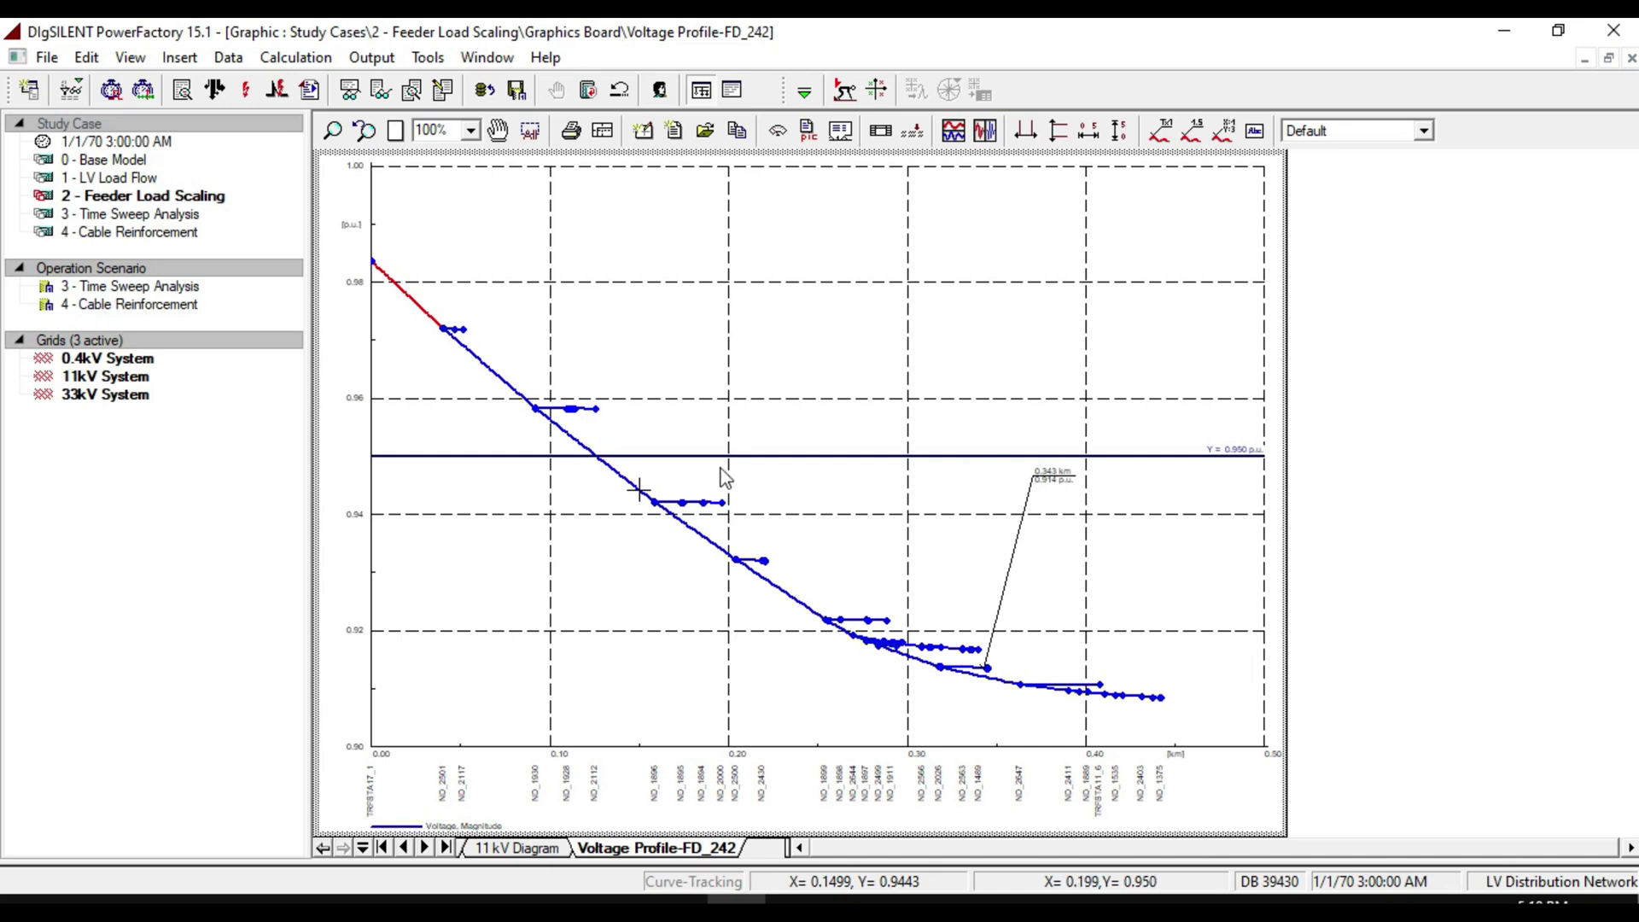
- Set FD_242's load scaling to 25 kW active power with power factor cos(phi) 0.9
{"action": "right_click", "coordinate": [686, 522]}
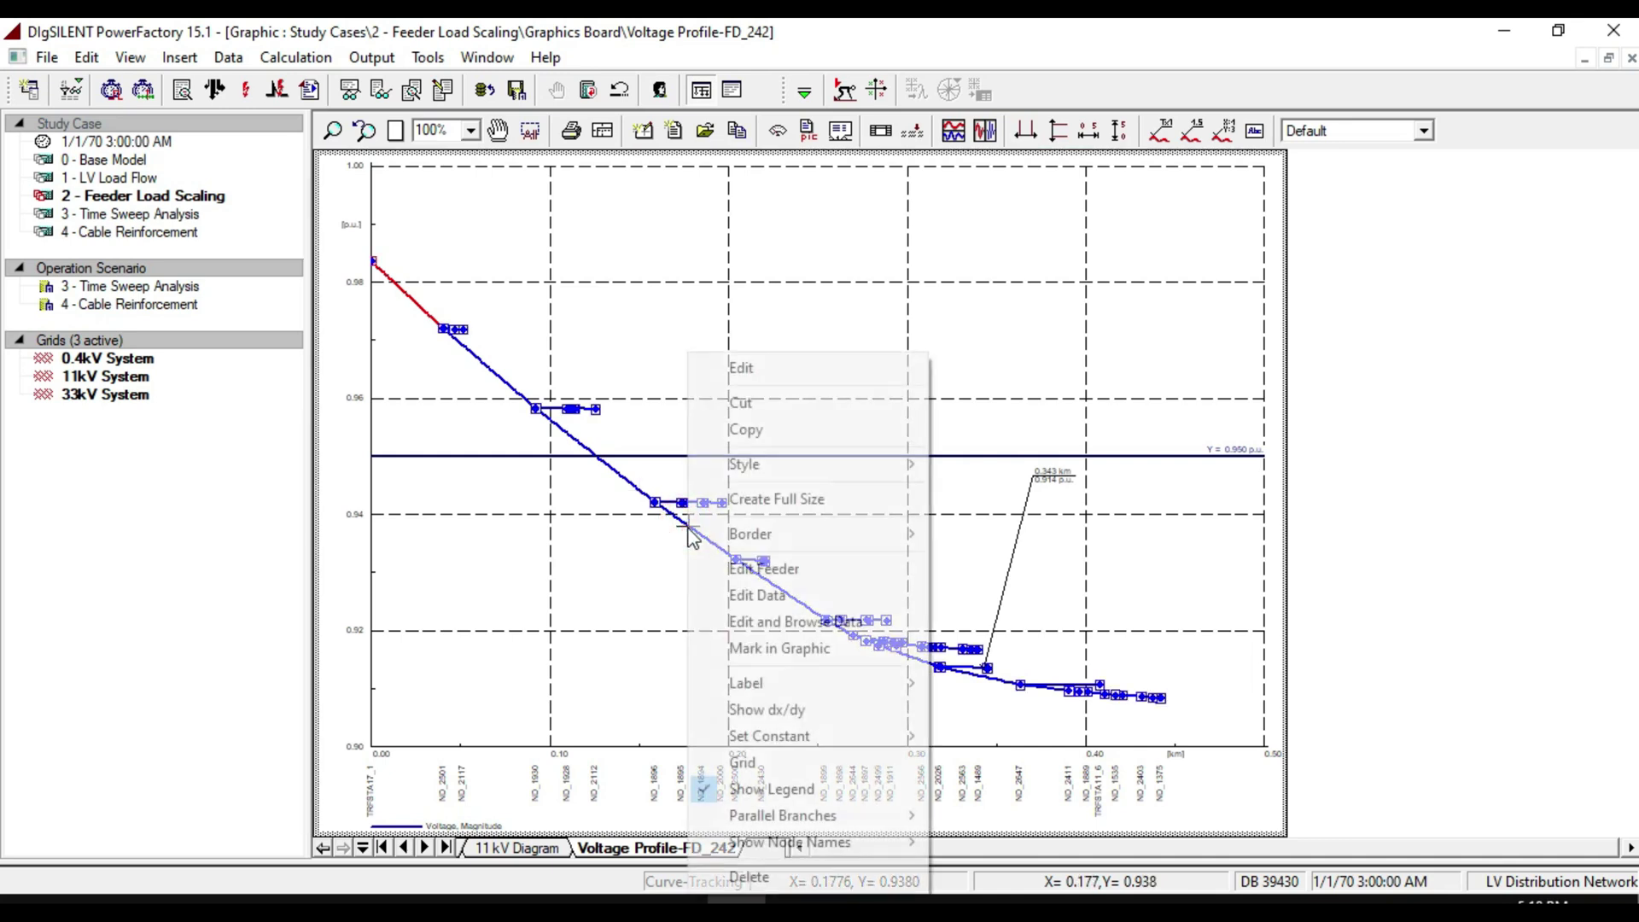
{"action": "left_click", "coordinate": [769, 571]}
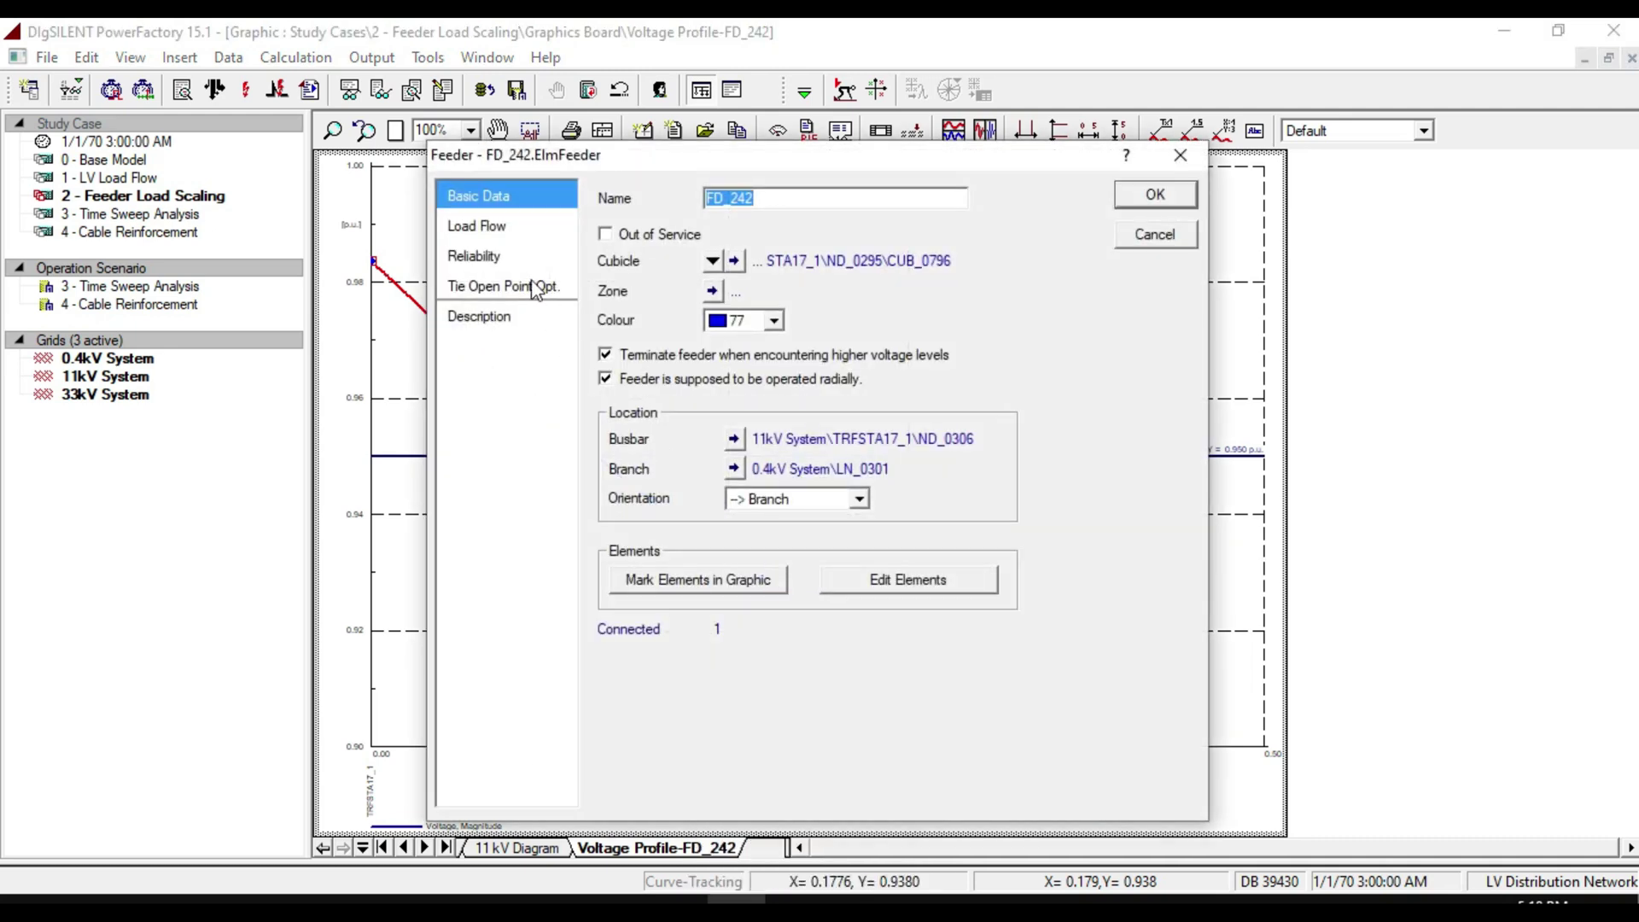
{"action": "left_click", "coordinate": [506, 229]}
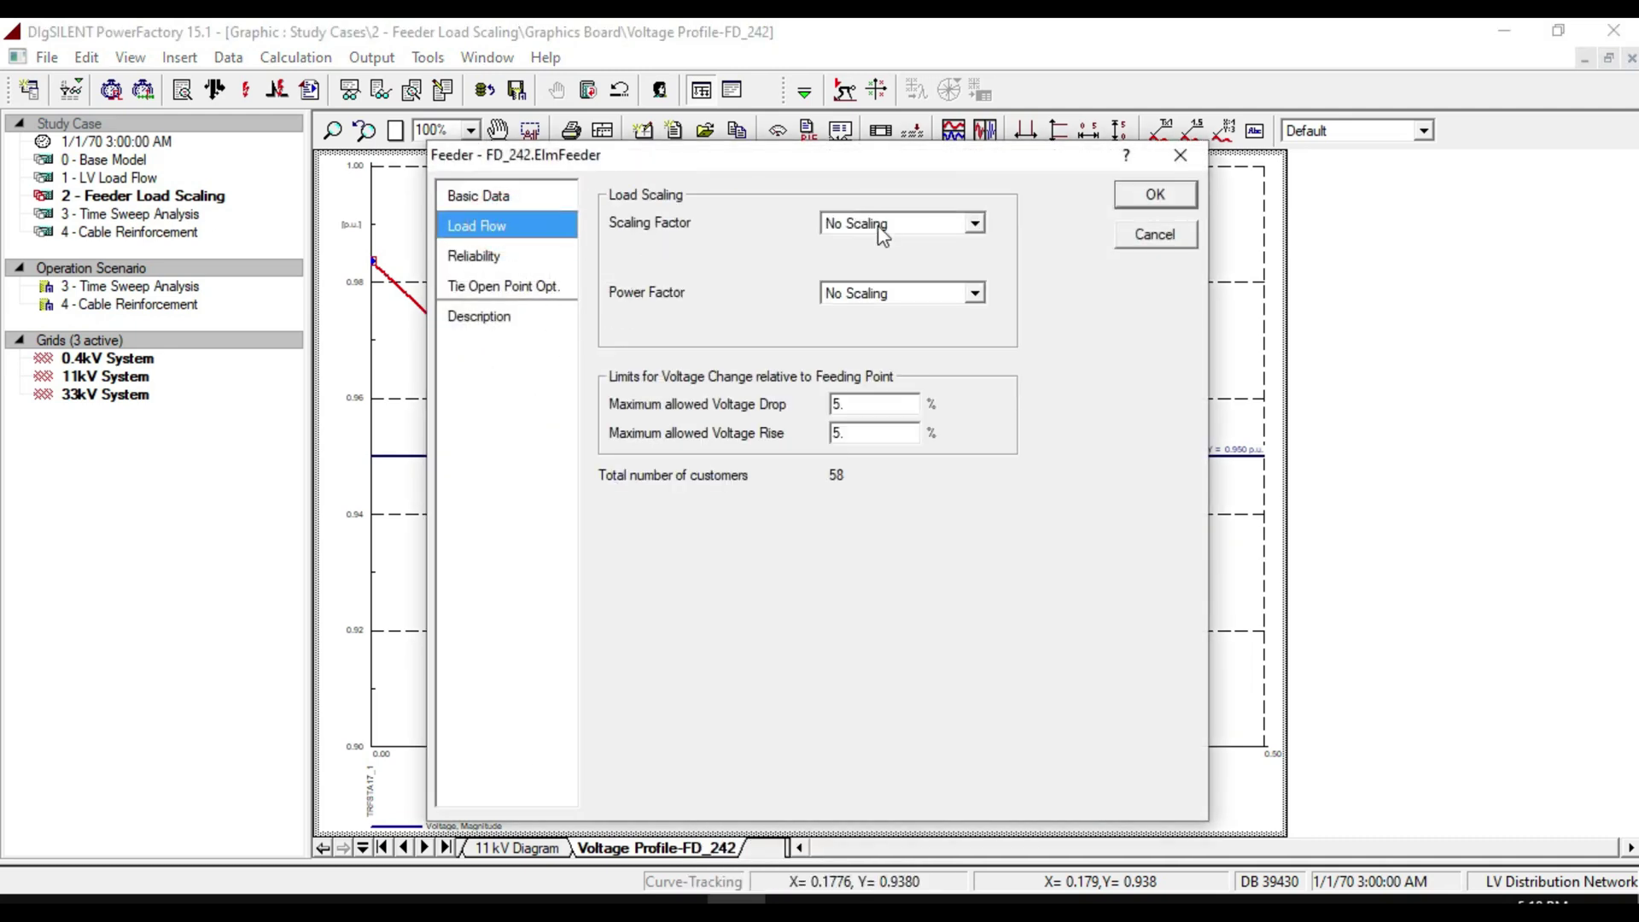
{"action": "left_click", "coordinate": [882, 230]}
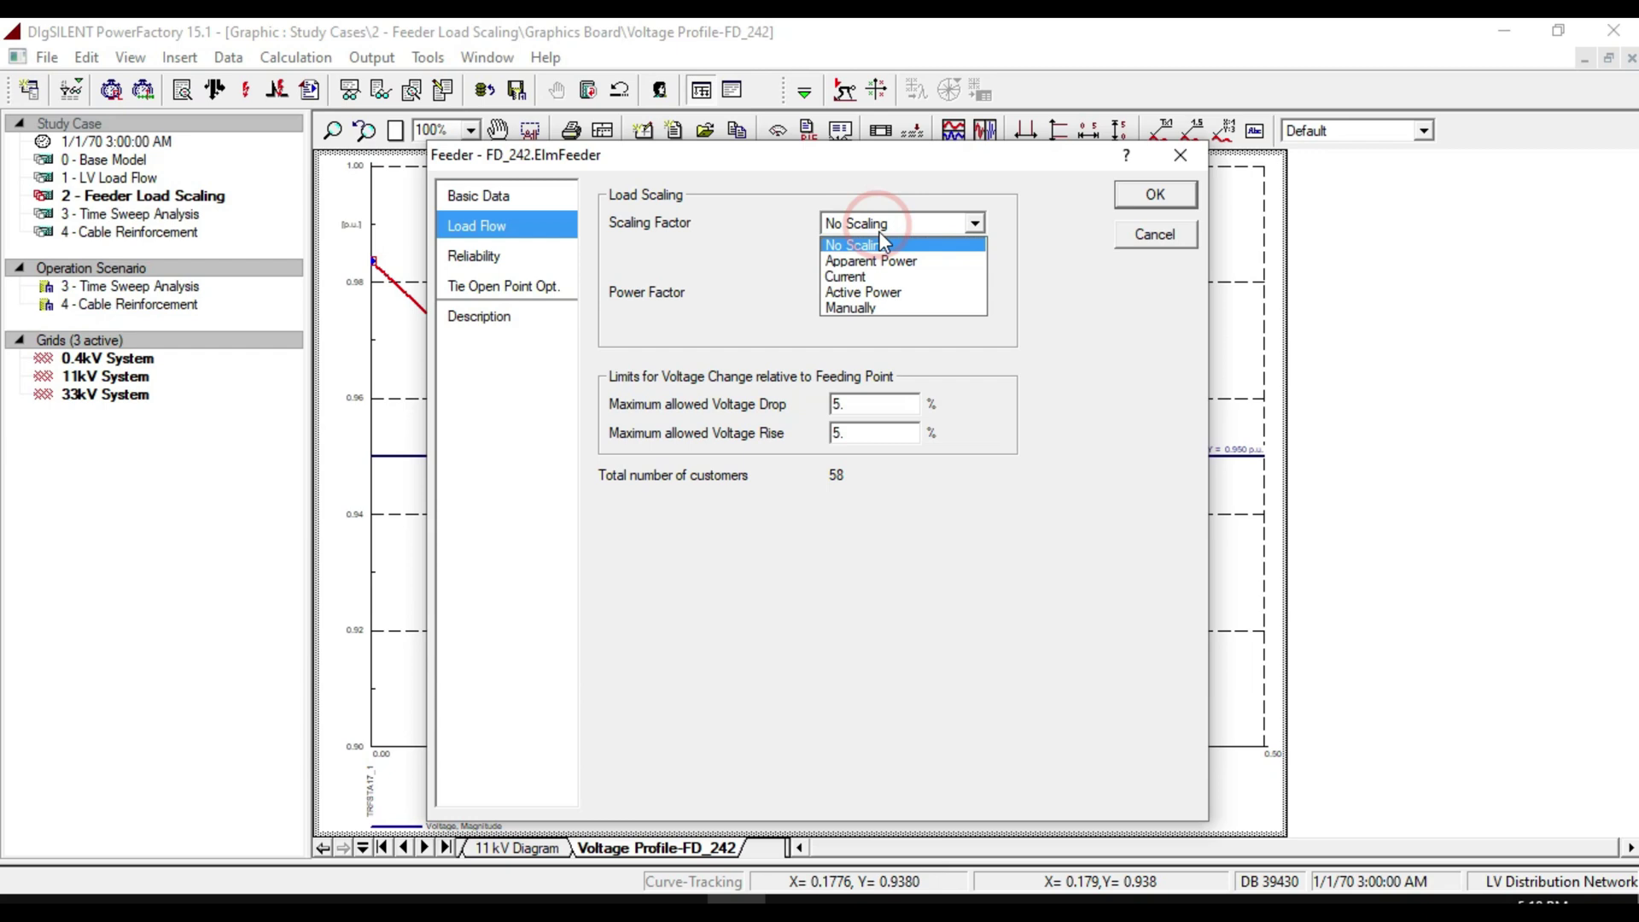
{"action": "left_click", "coordinate": [885, 293]}
{"action": "double_click", "coordinate": [888, 253]}
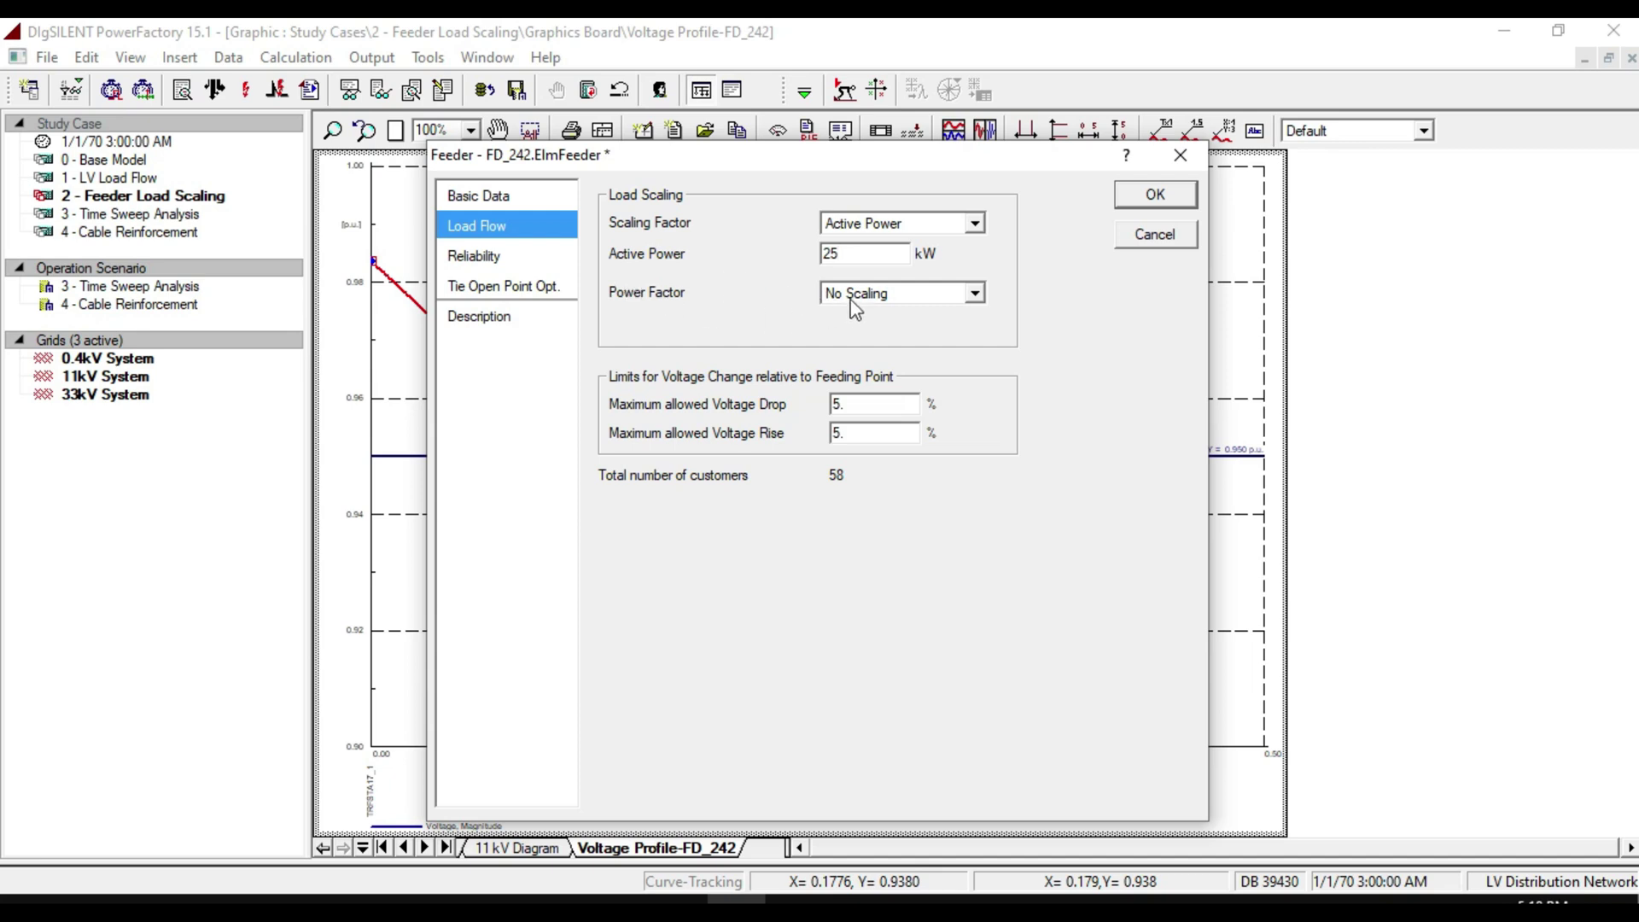
{"action": "left_click", "coordinate": [881, 301]}
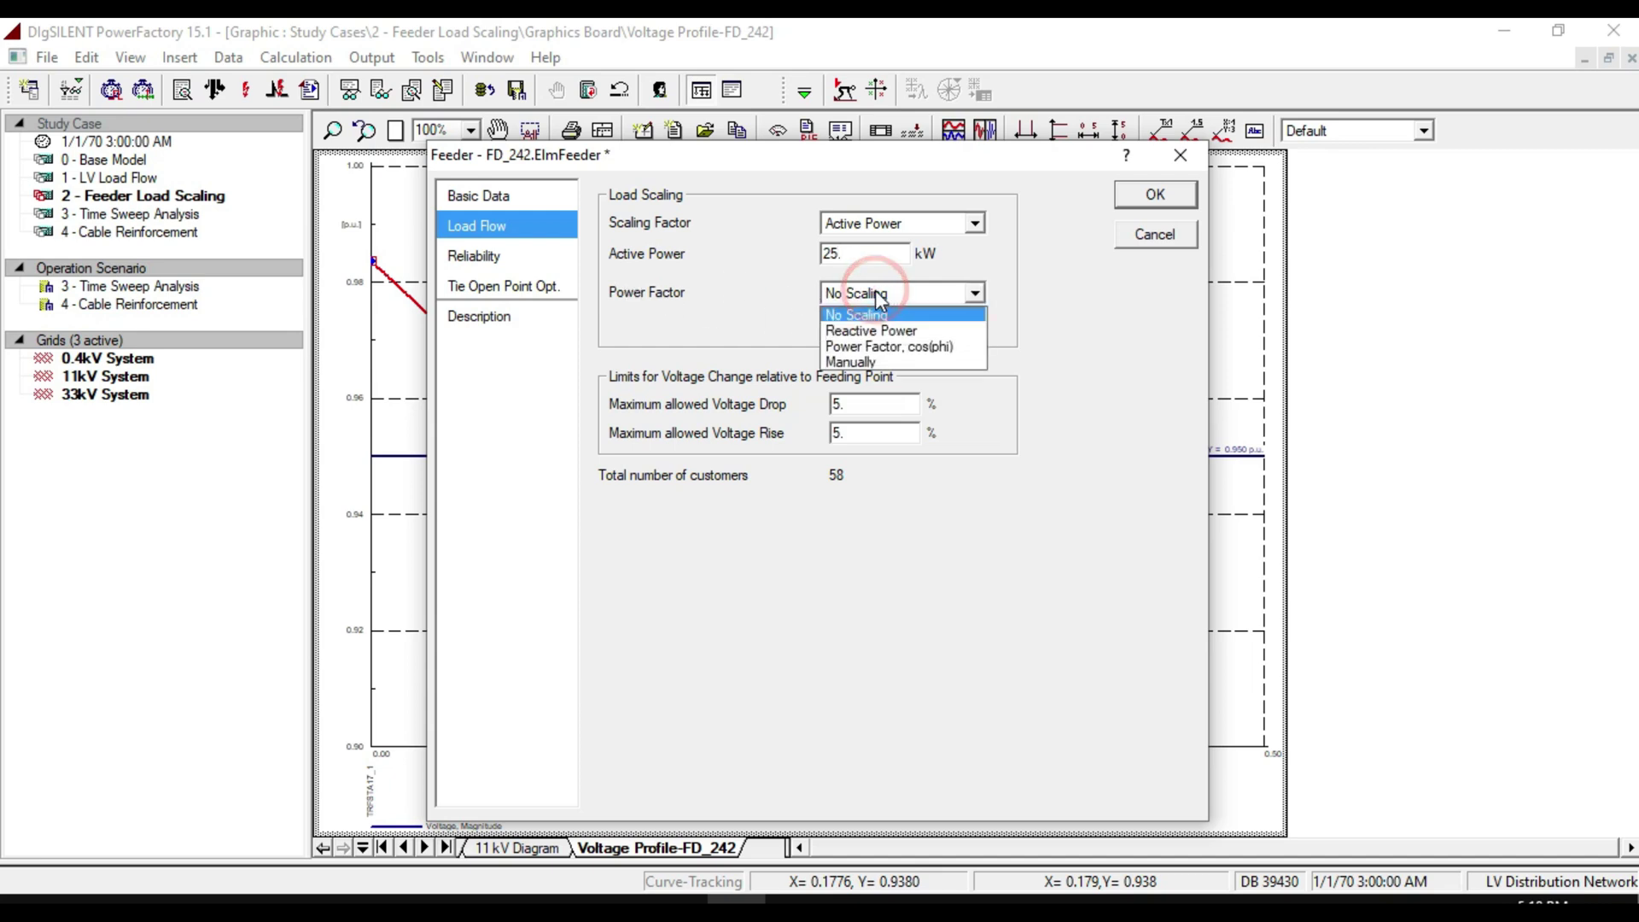
{"action": "left_click", "coordinate": [886, 334]}
{"action": "type", "text": "0.9"}
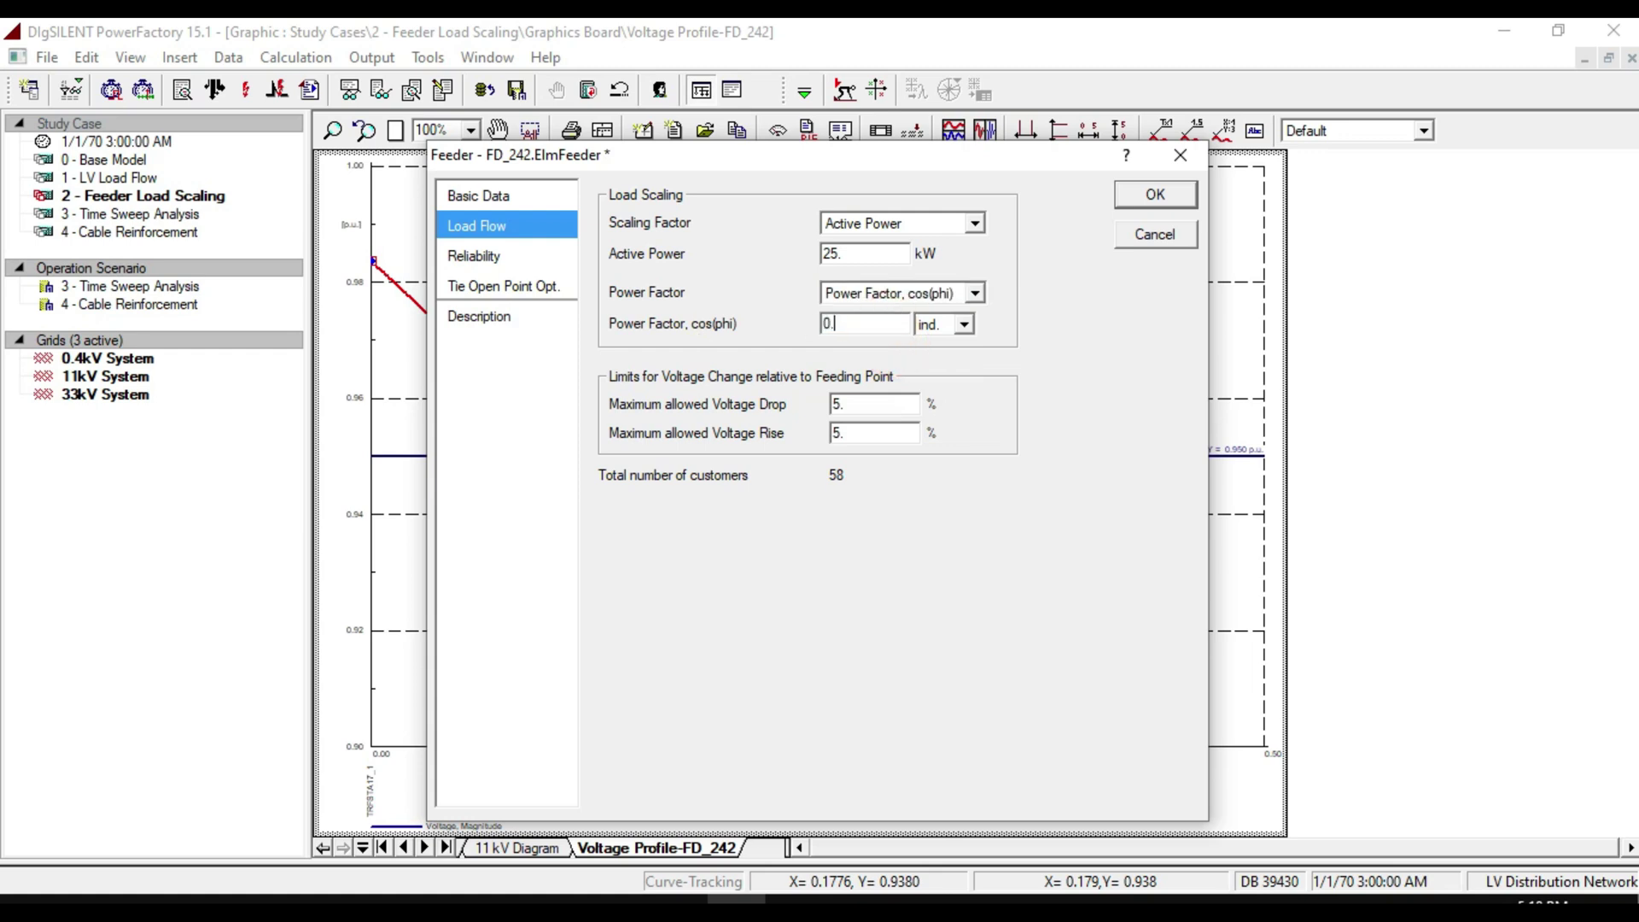
{"action": "left_click", "coordinate": [1148, 205]}
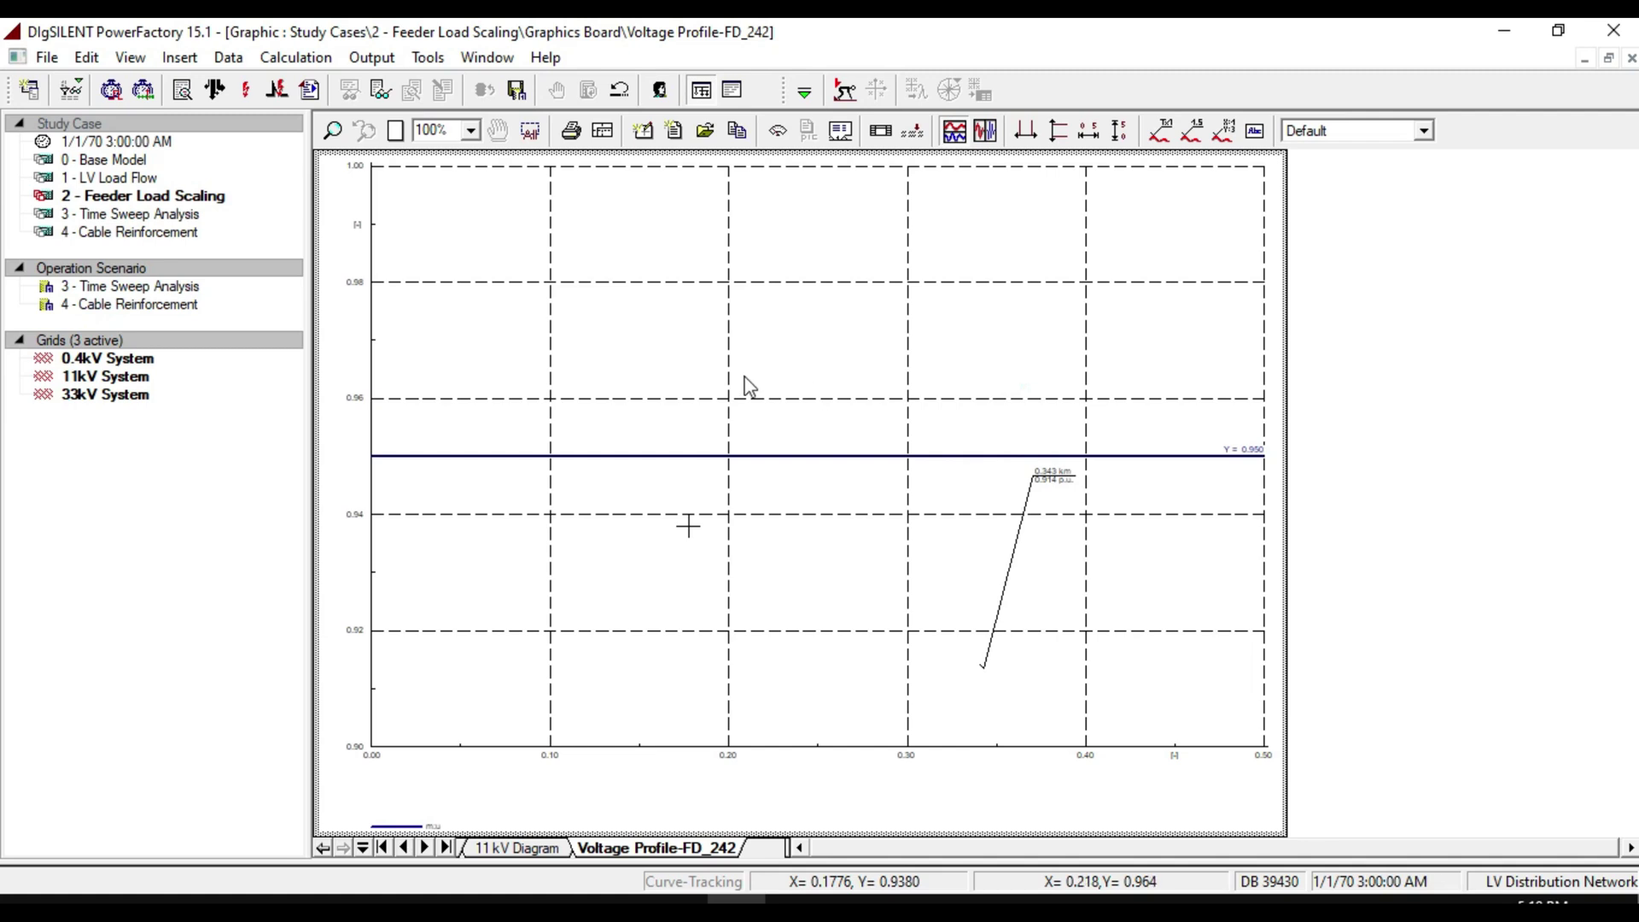
- Rerun the load flow with the new feeder scaling and bring the 0.4 kV Diagram tab into reach
{"action": "left_click", "coordinate": [215, 89]}
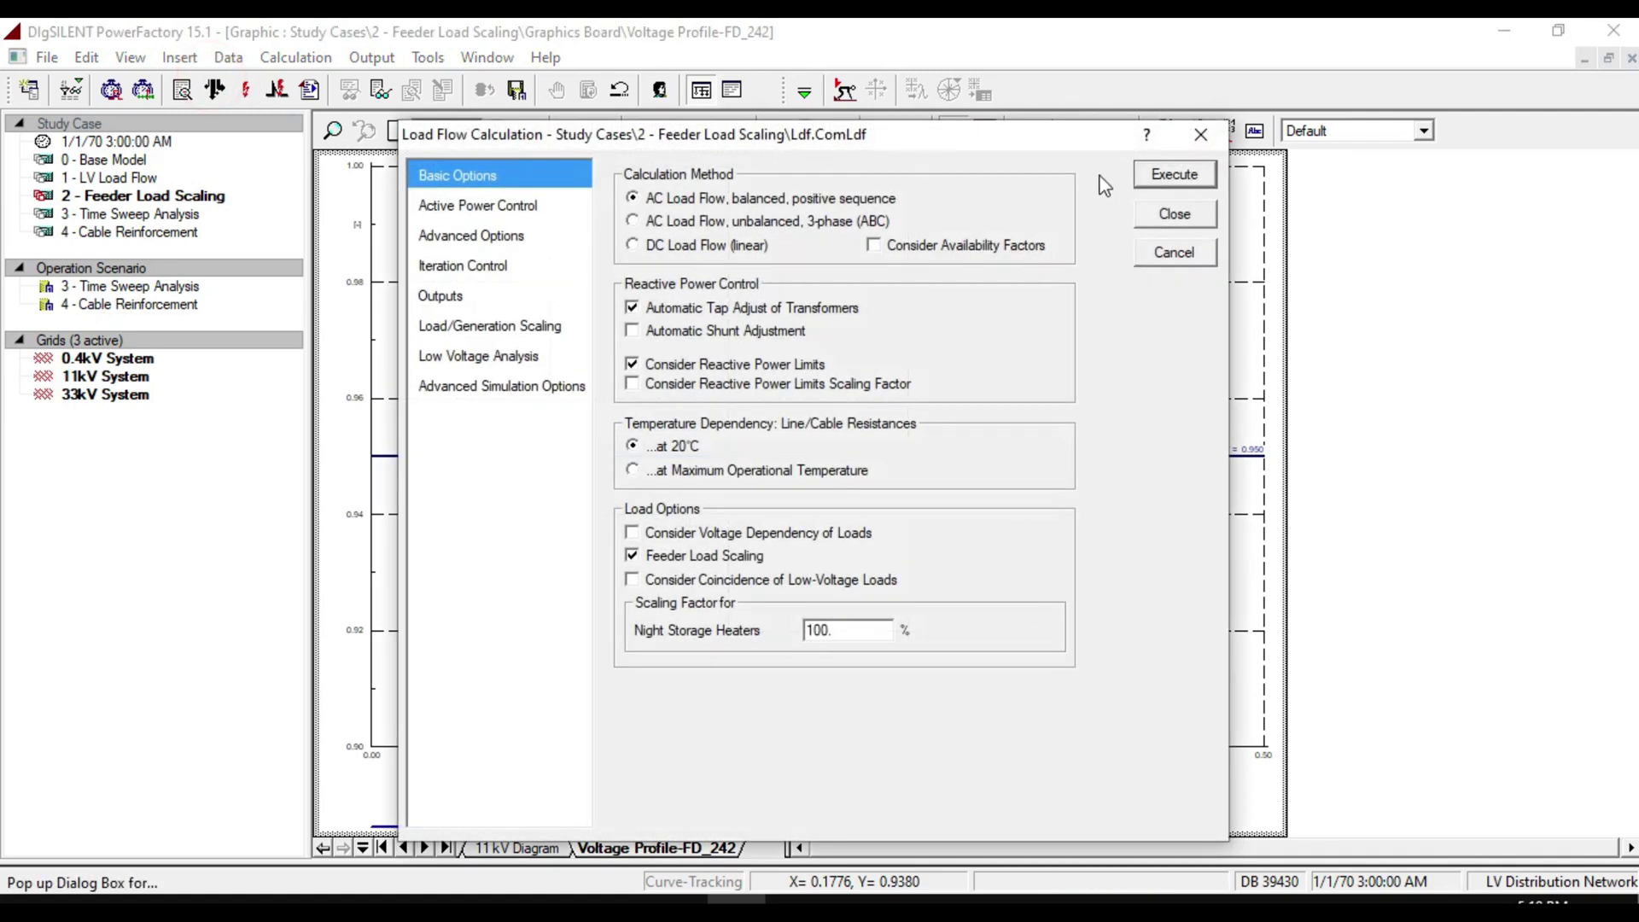
{"action": "left_click", "coordinate": [1172, 175]}
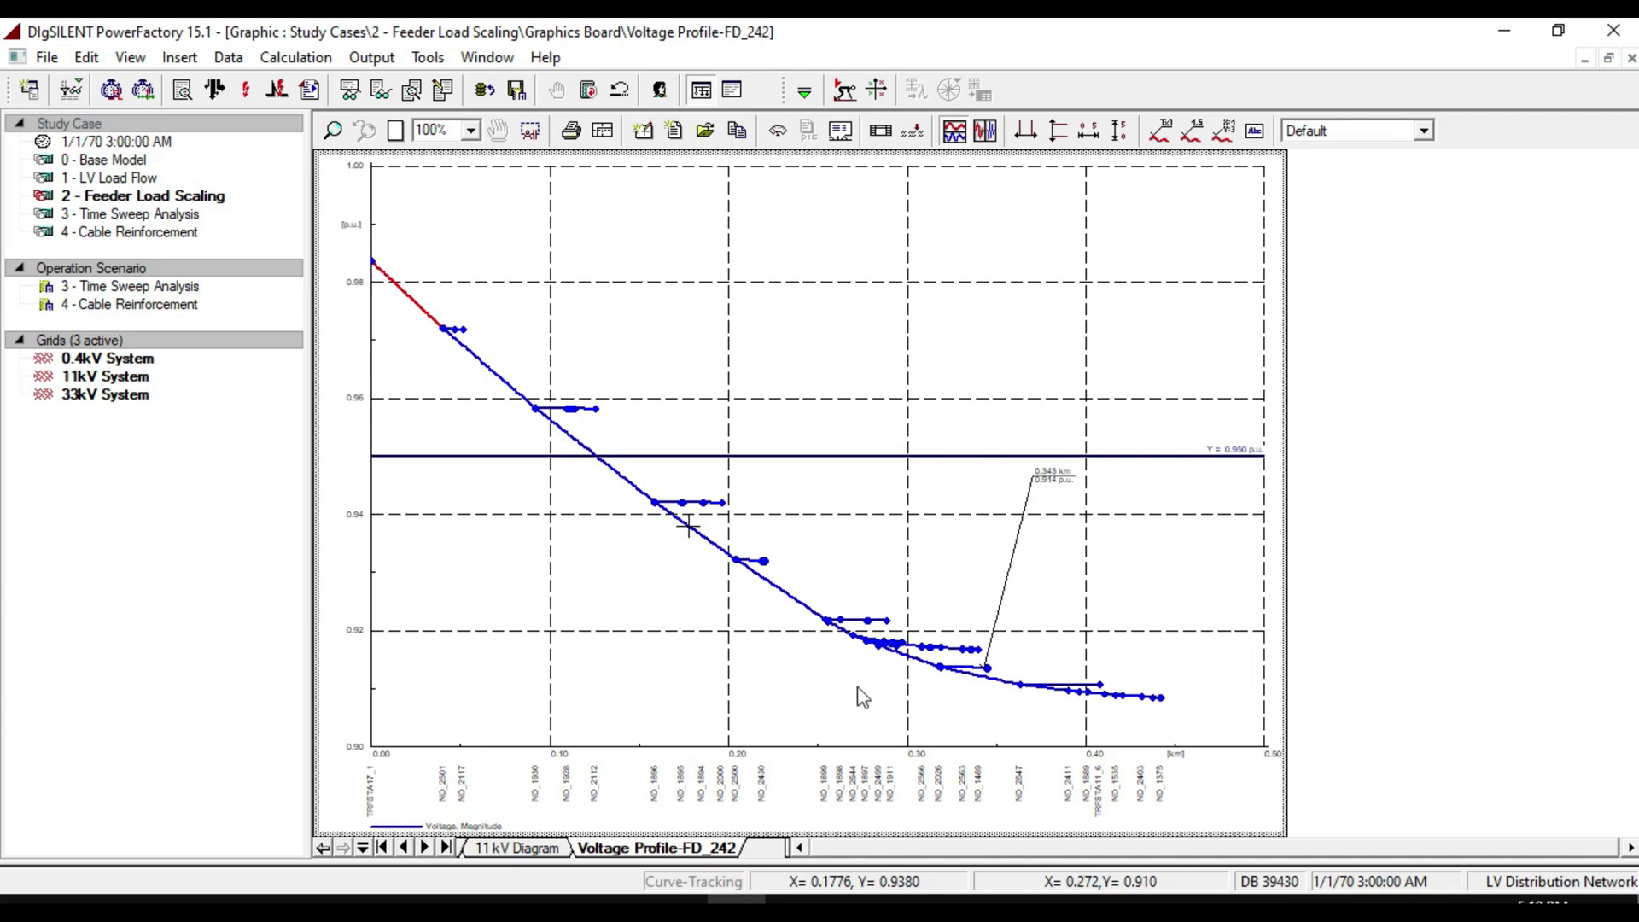
{"action": "left_click", "coordinate": [405, 848]}
- Enable Adjusted by Load Scaling on load LV_LD_363, then go back to the Voltage Profile-FD_242 plot
{"action": "left_click", "coordinate": [519, 848]}
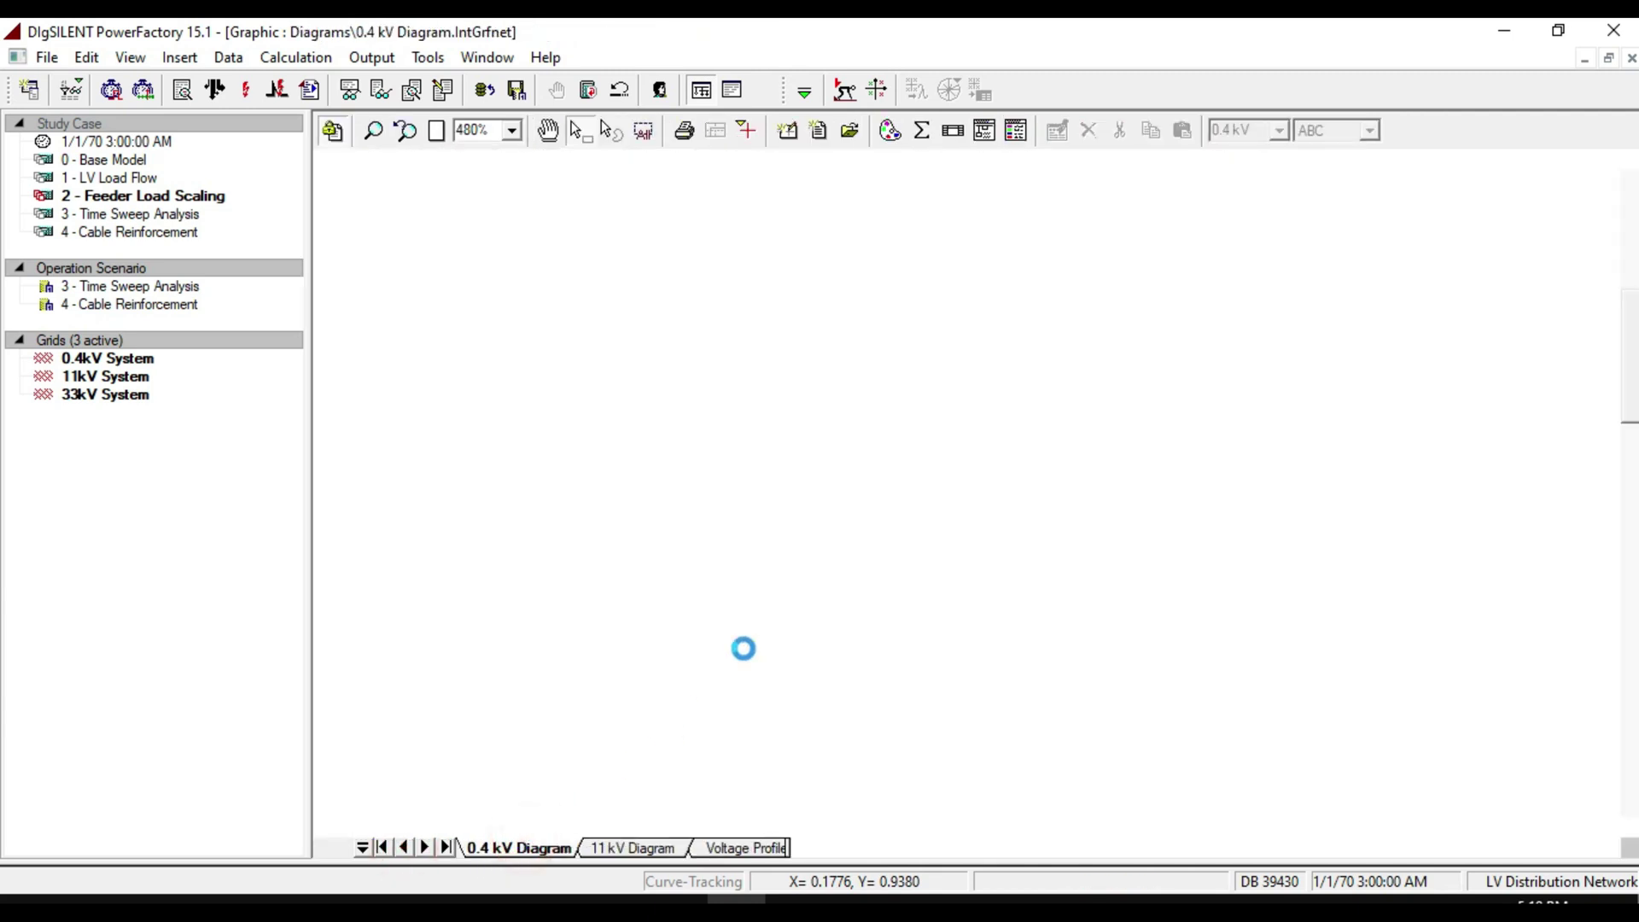
{"action": "left_click", "coordinate": [863, 488]}
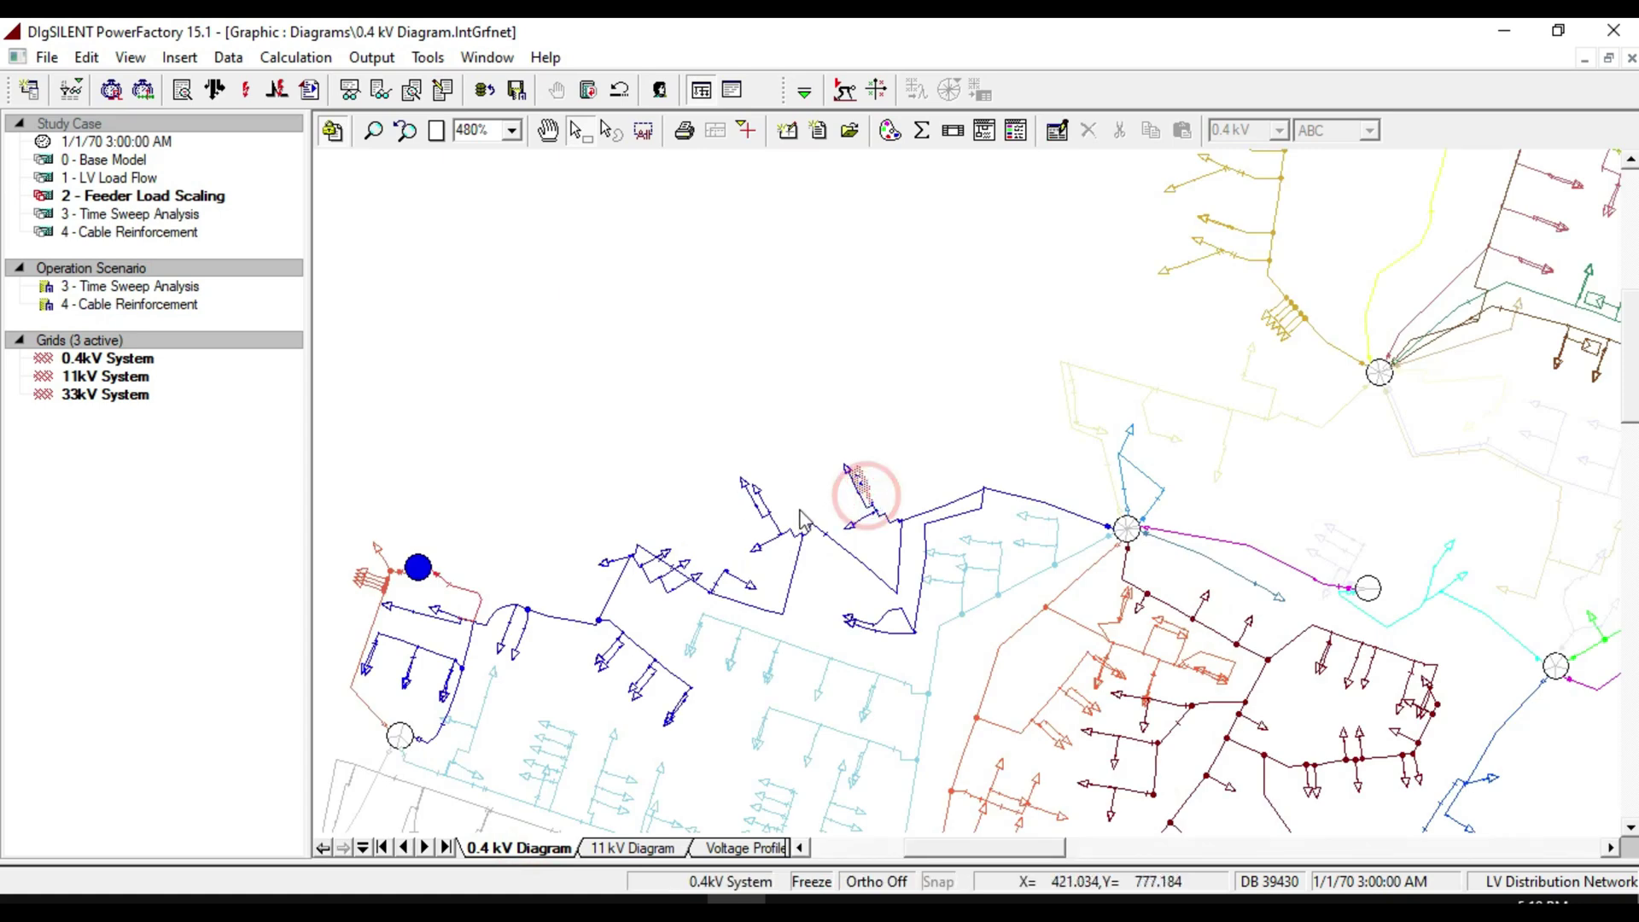
{"action": "left_click", "coordinate": [768, 519]}
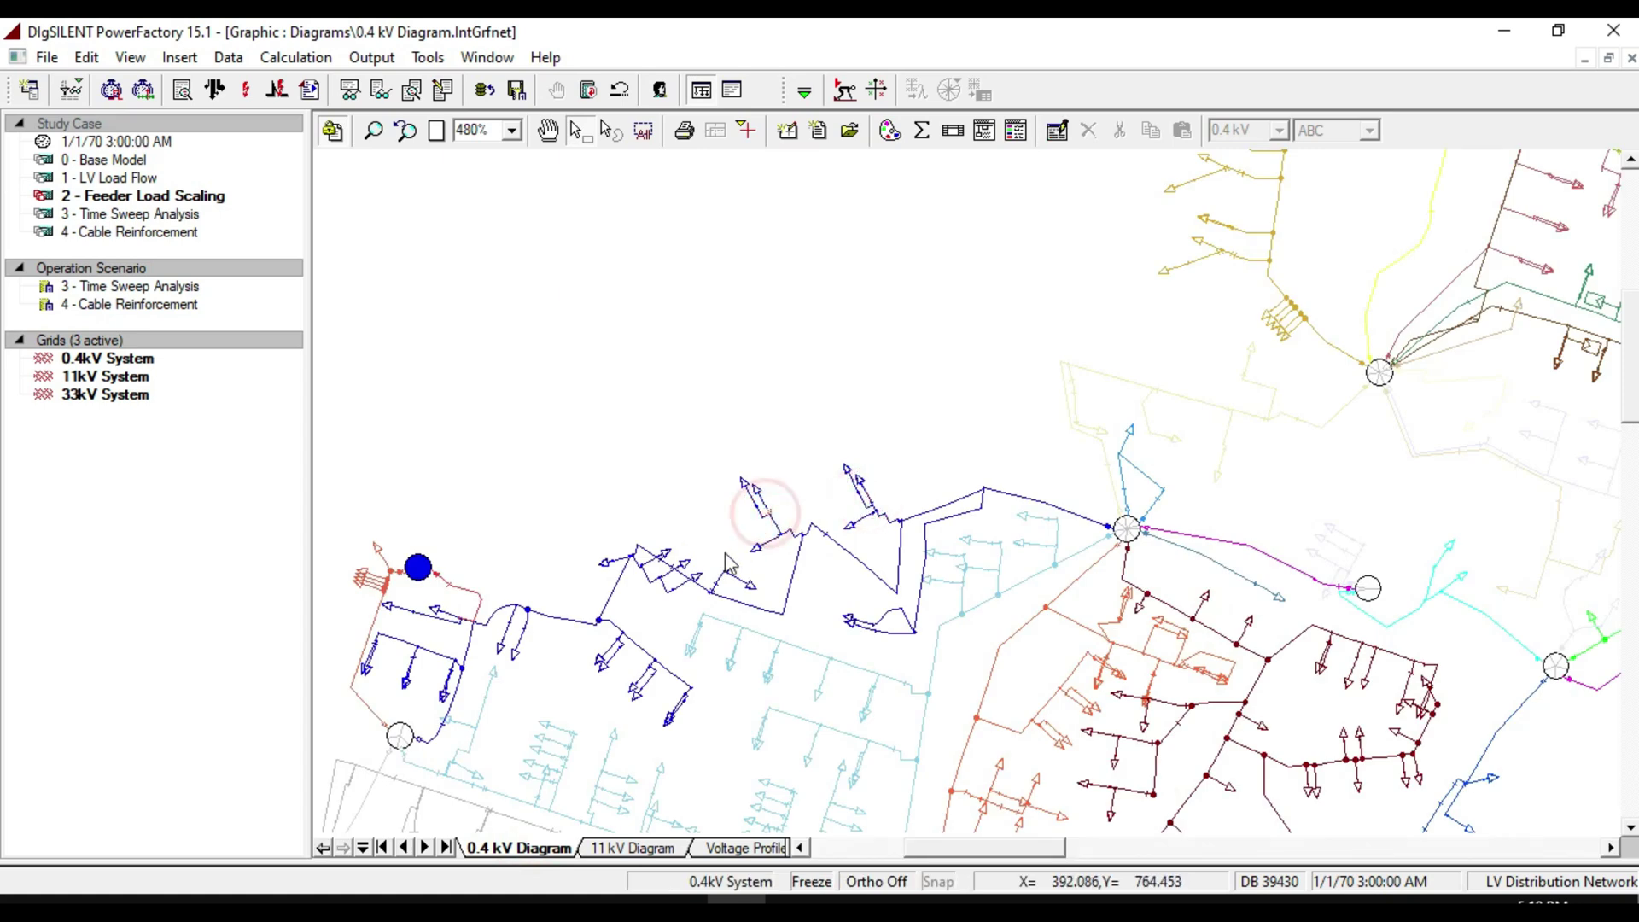
{"action": "double_click", "coordinate": [751, 594]}
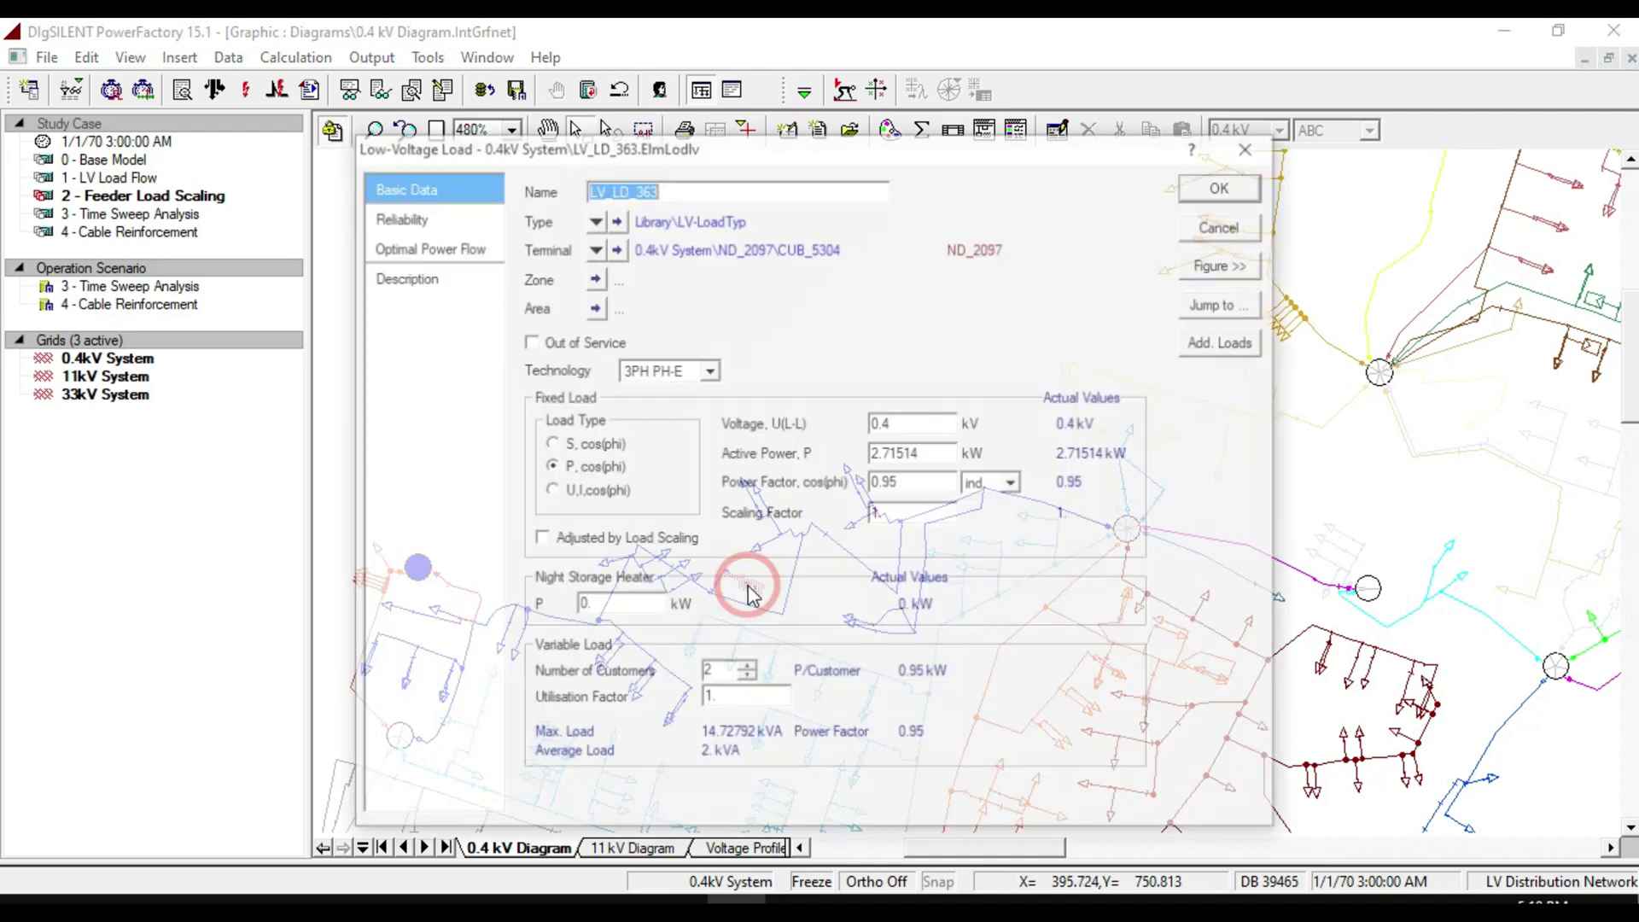
{"action": "left_click", "coordinate": [587, 541]}
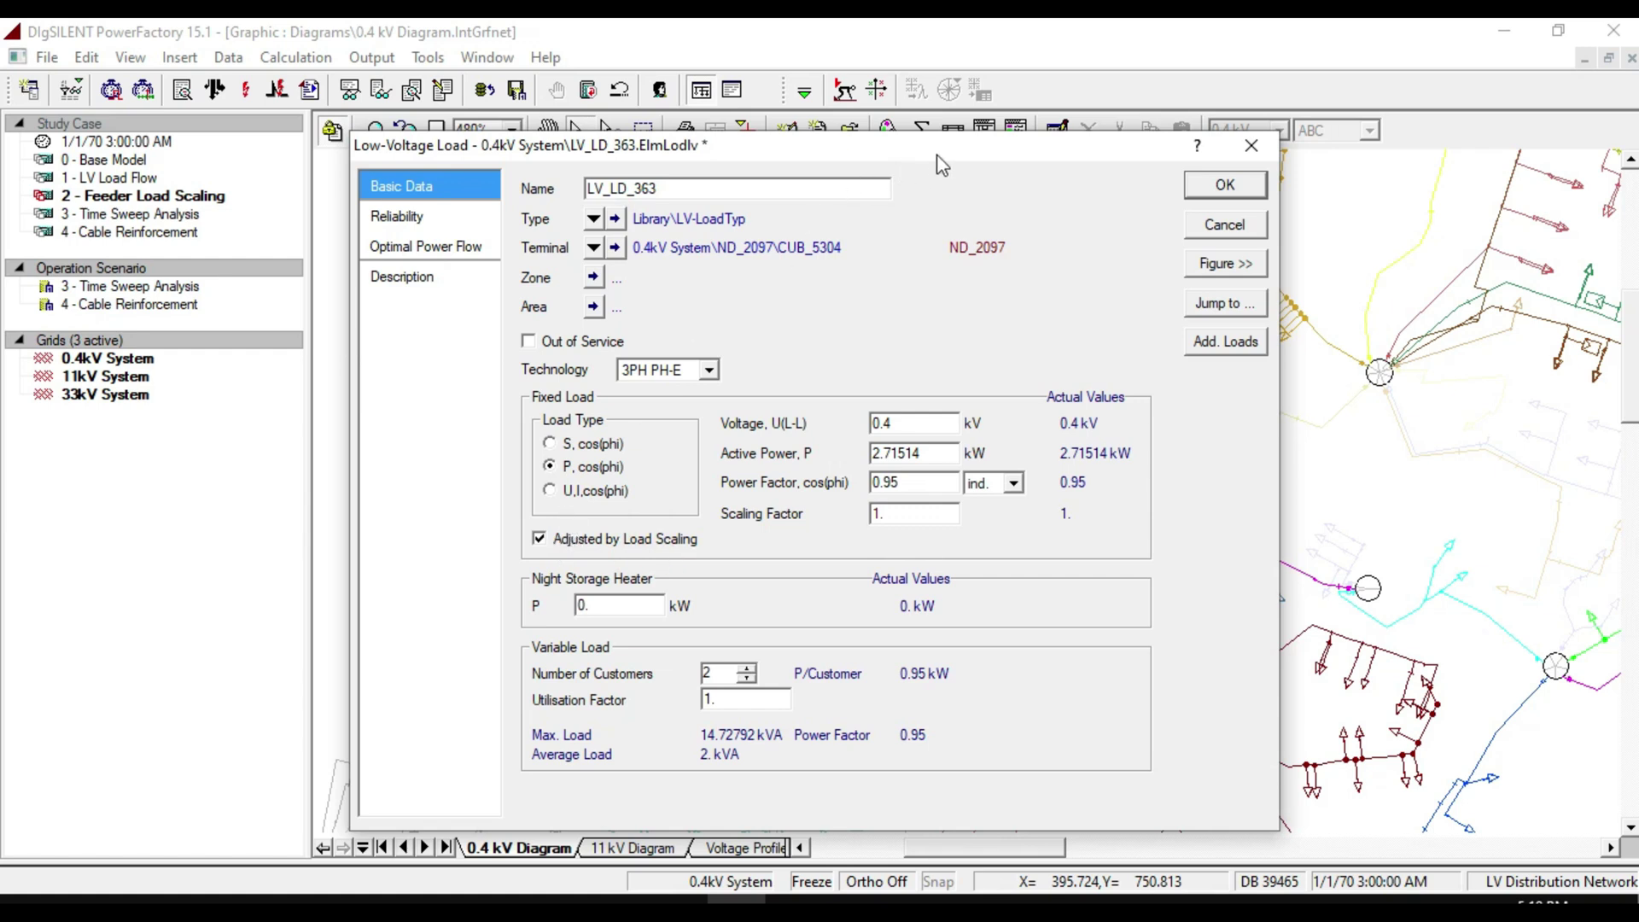
{"action": "left_click_drag", "start_coordinate": [940, 157], "coordinate": [712, 152]}
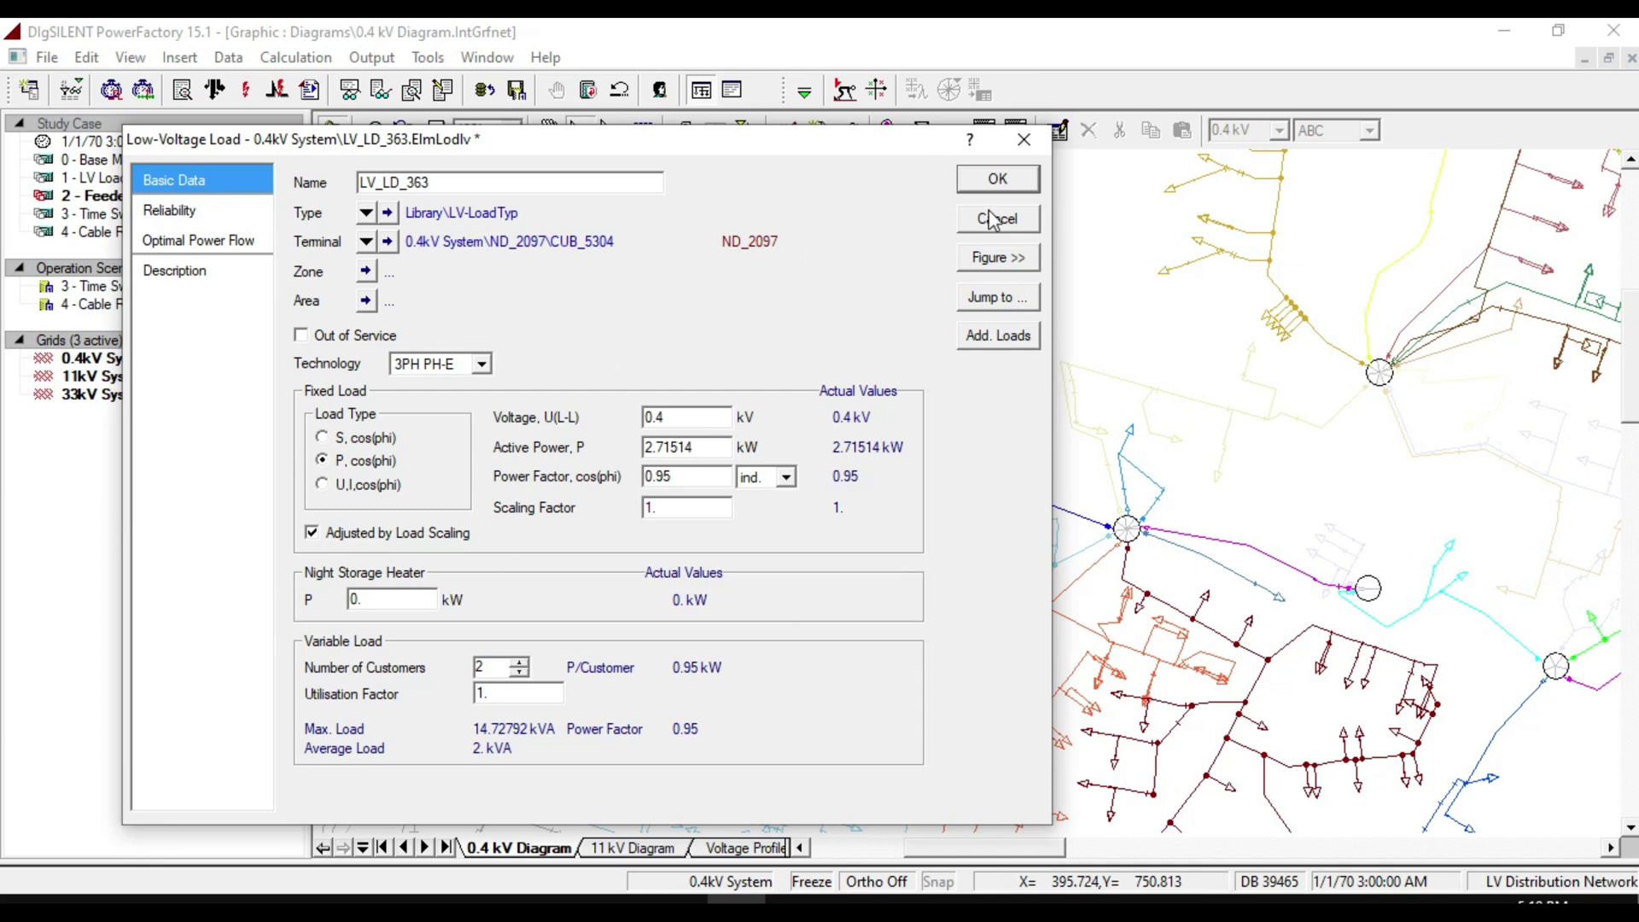
{"action": "left_click", "coordinate": [1027, 169]}
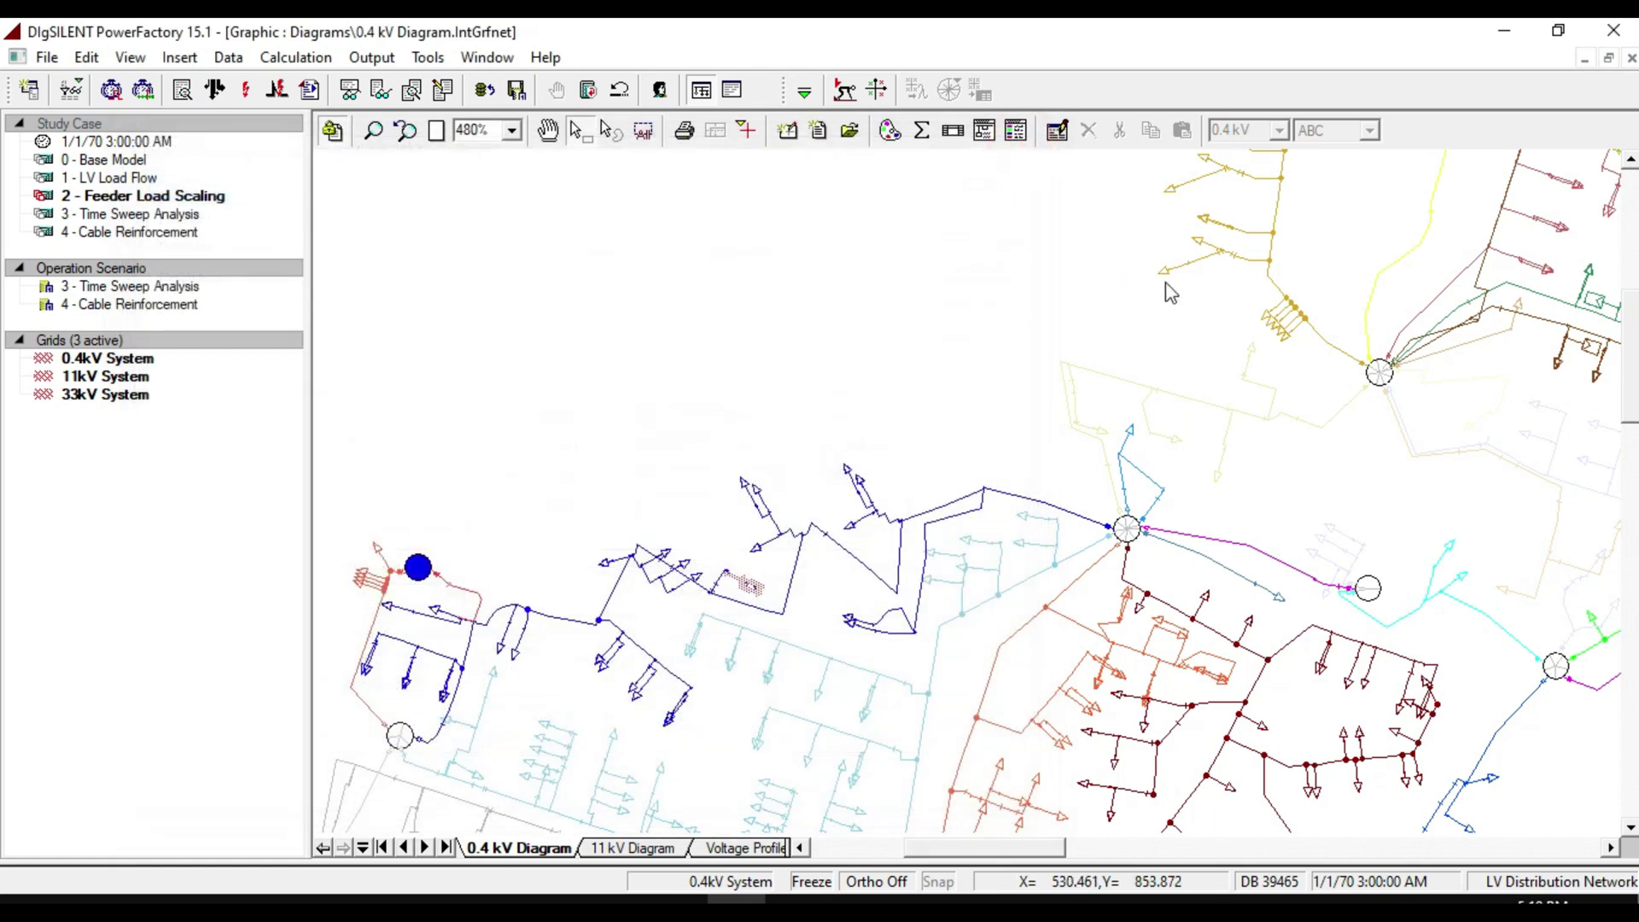
{"action": "left_click", "coordinate": [858, 495]}
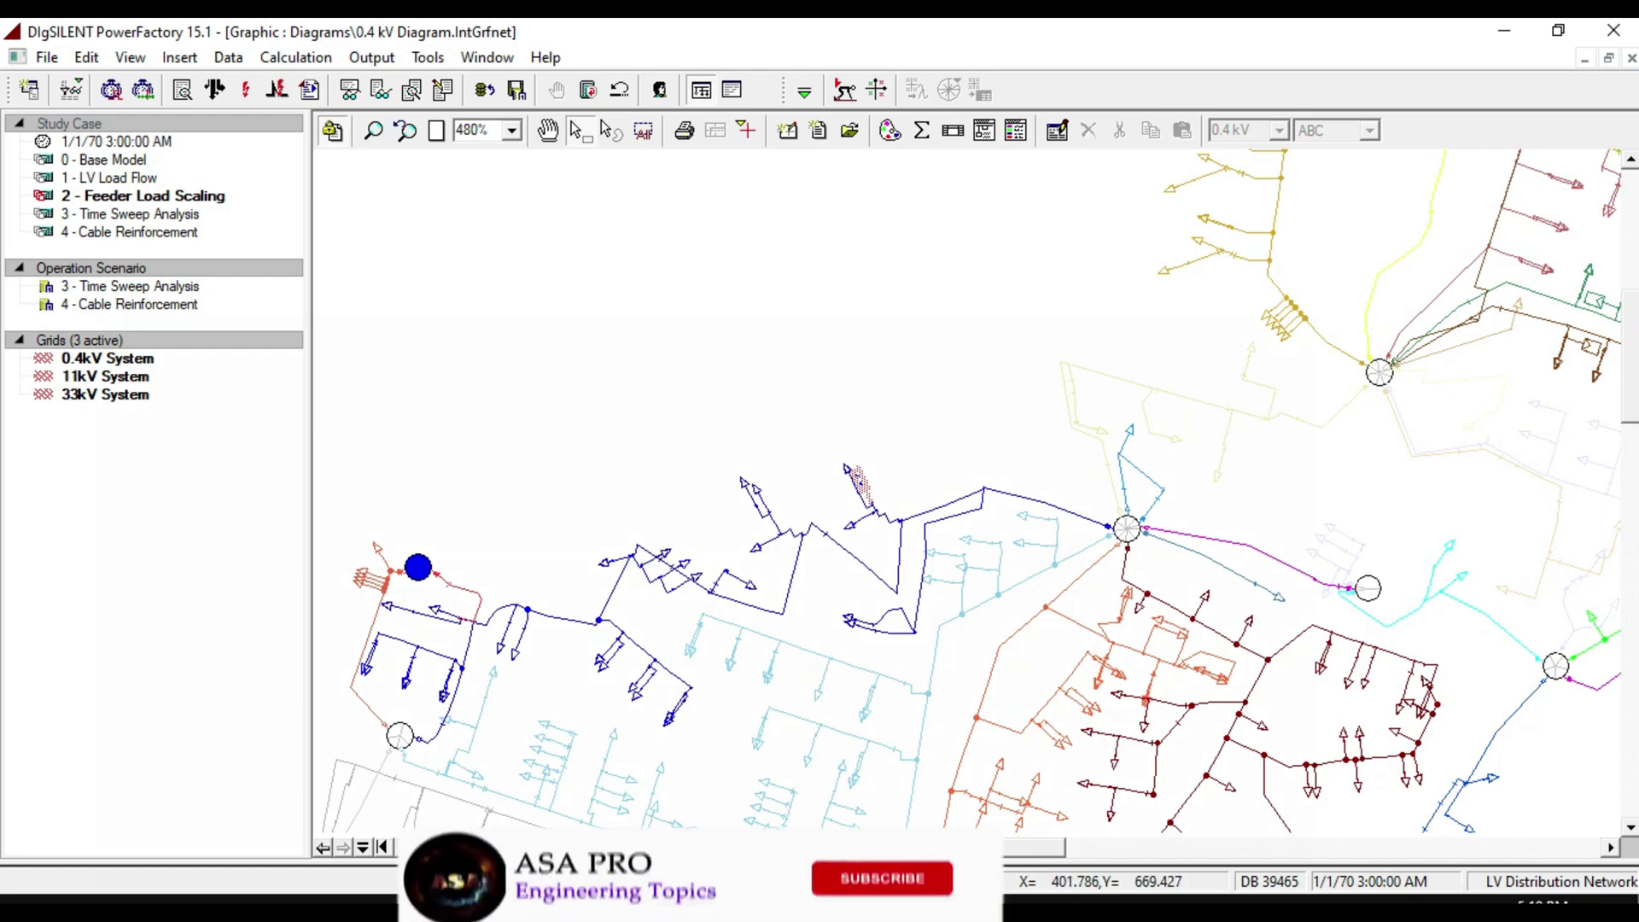
{"action": "left_click", "coordinate": [779, 847]}
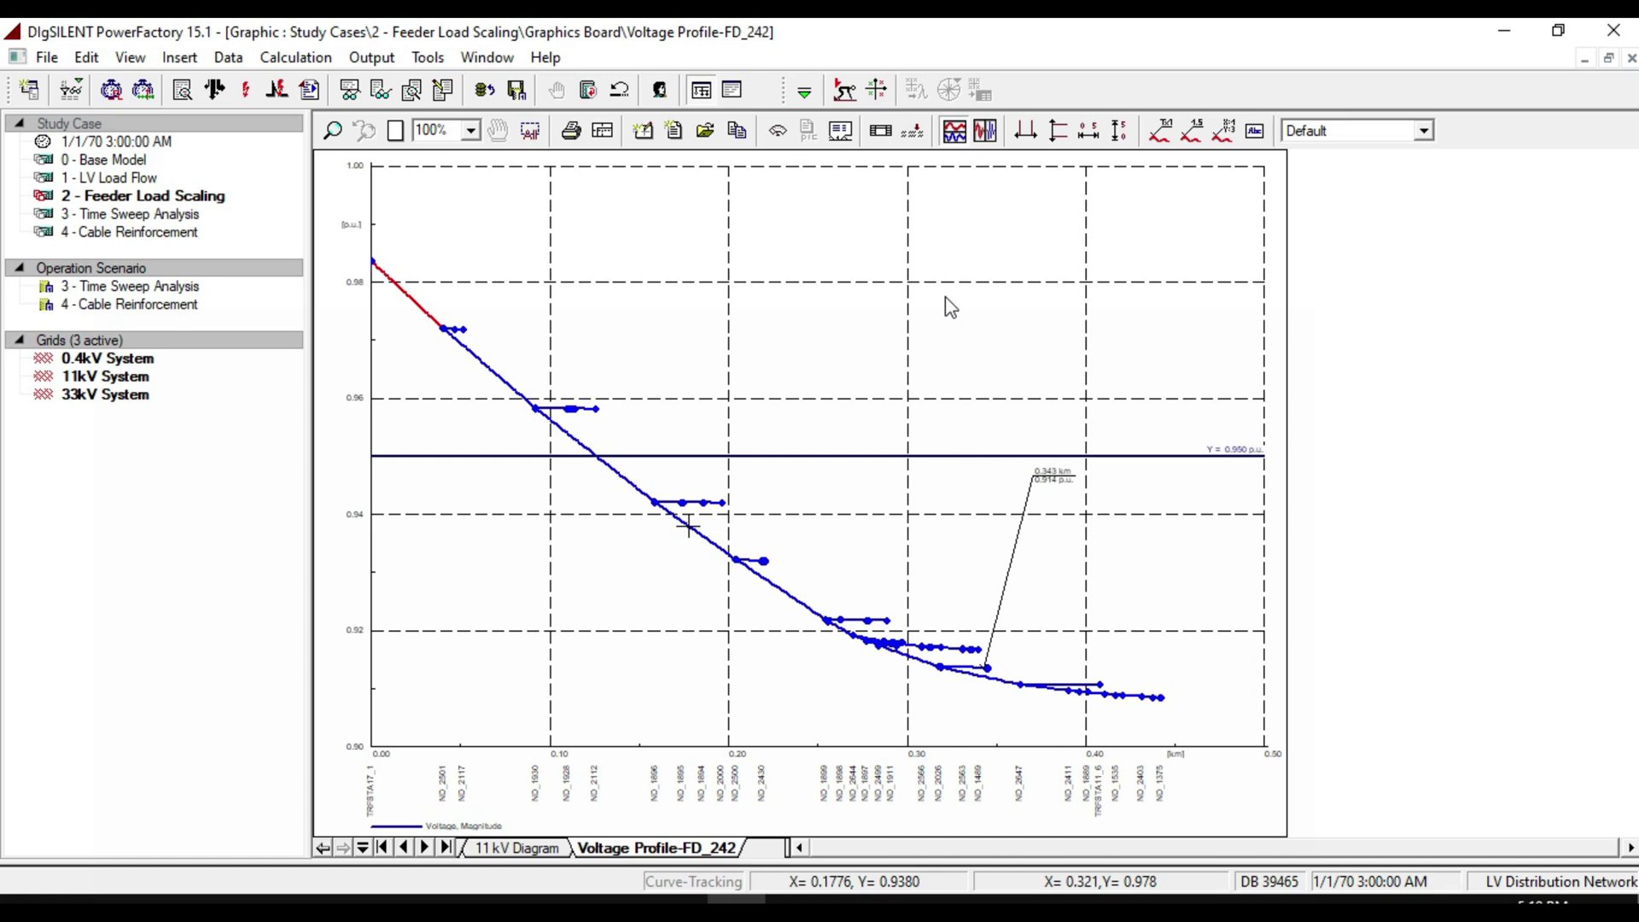
- Open Edit Elements from FD_242's feeder settings and scroll through its 145 elements
{"action": "right_click", "coordinate": [657, 503]}
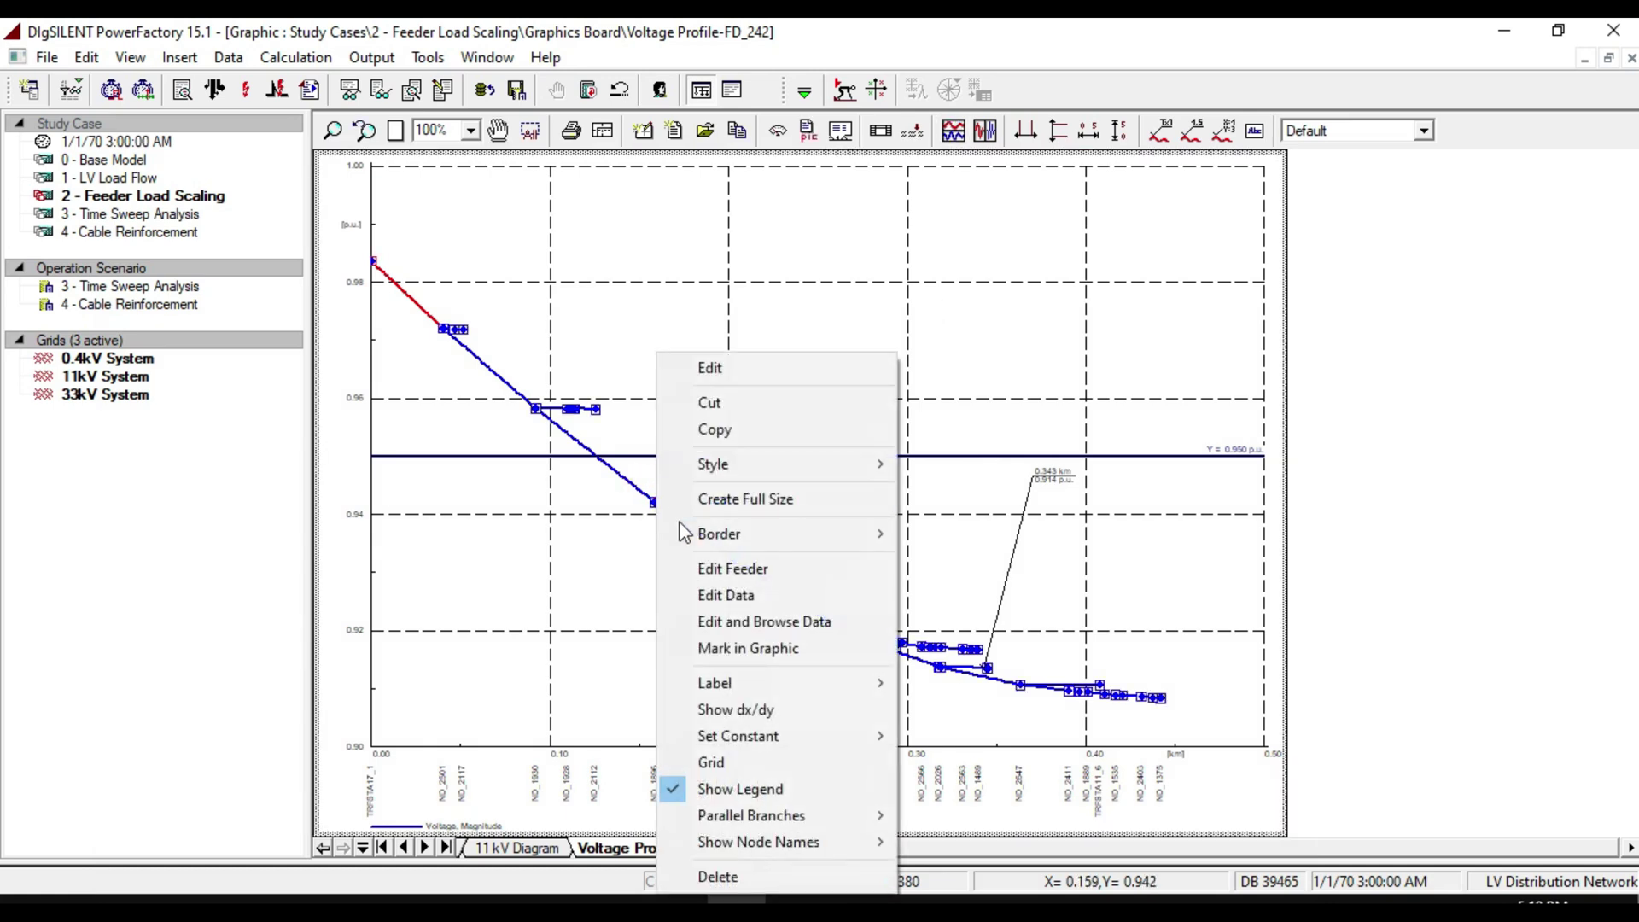
{"action": "left_click", "coordinate": [709, 570]}
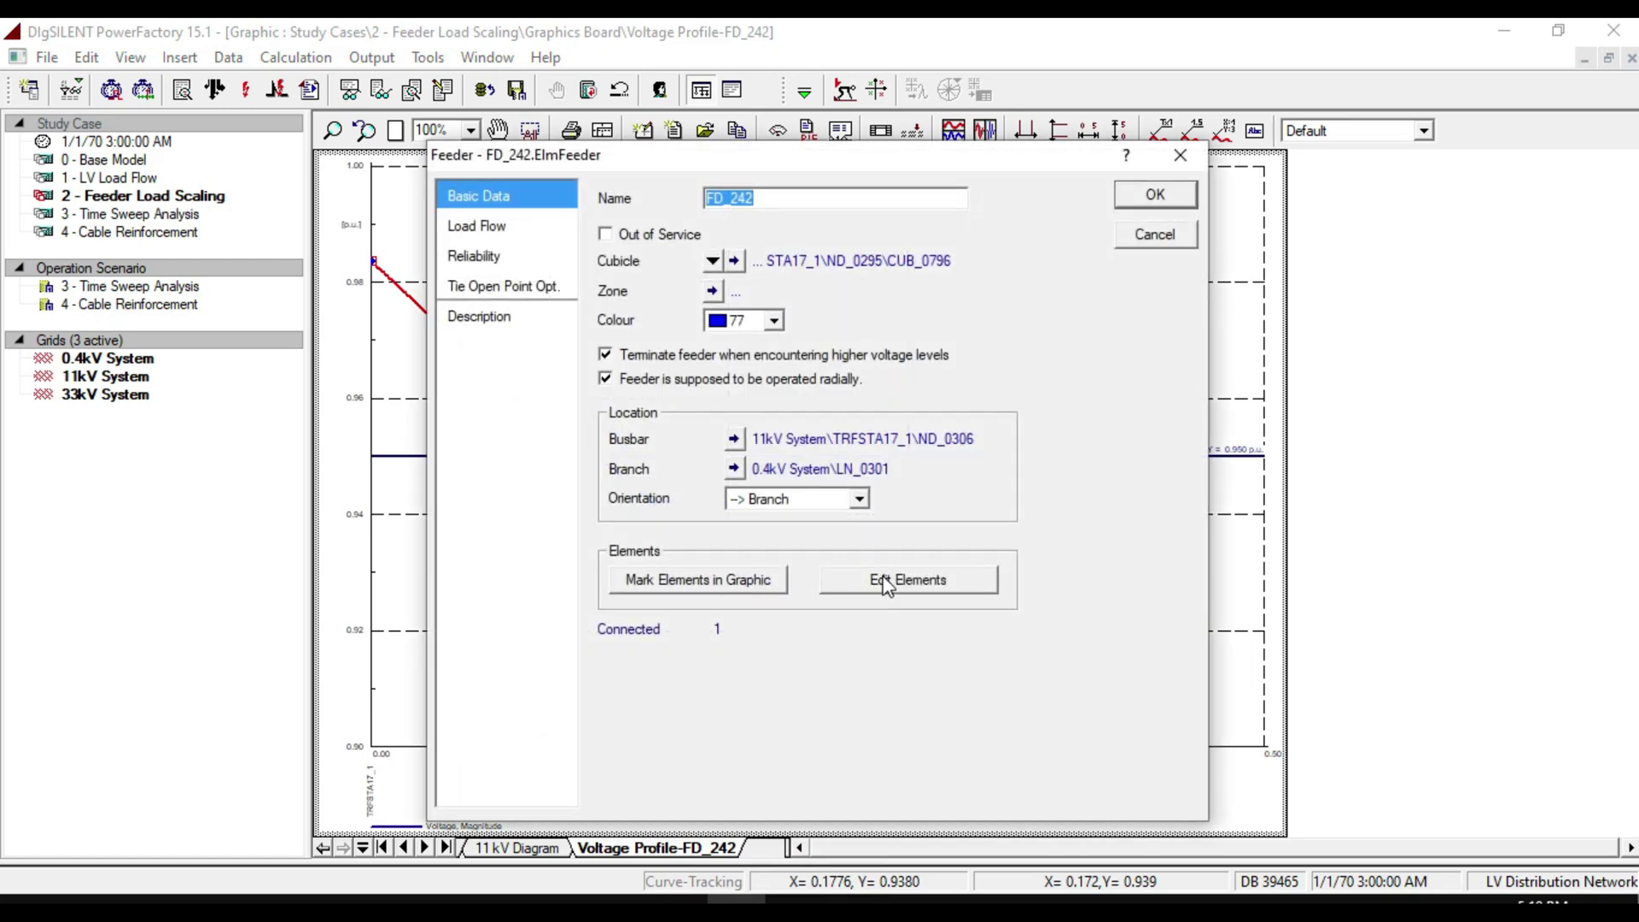
{"action": "left_click", "coordinate": [888, 583]}
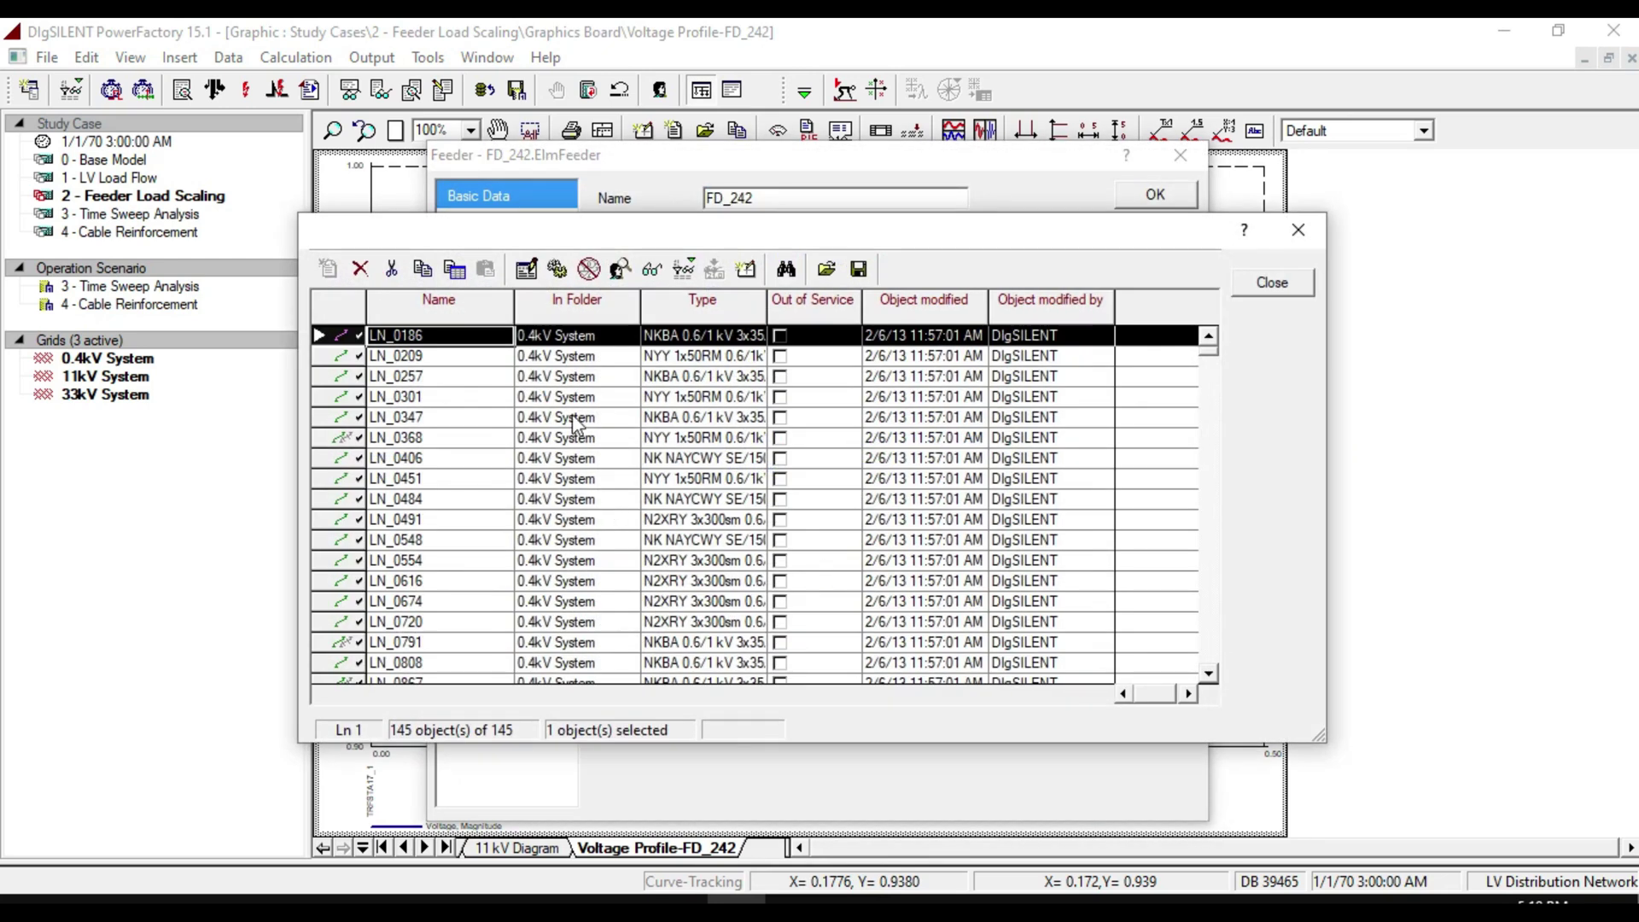
{"action": "scroll", "coordinate": [608, 547], "scroll_direction": "down", "scroll_amount": 15}
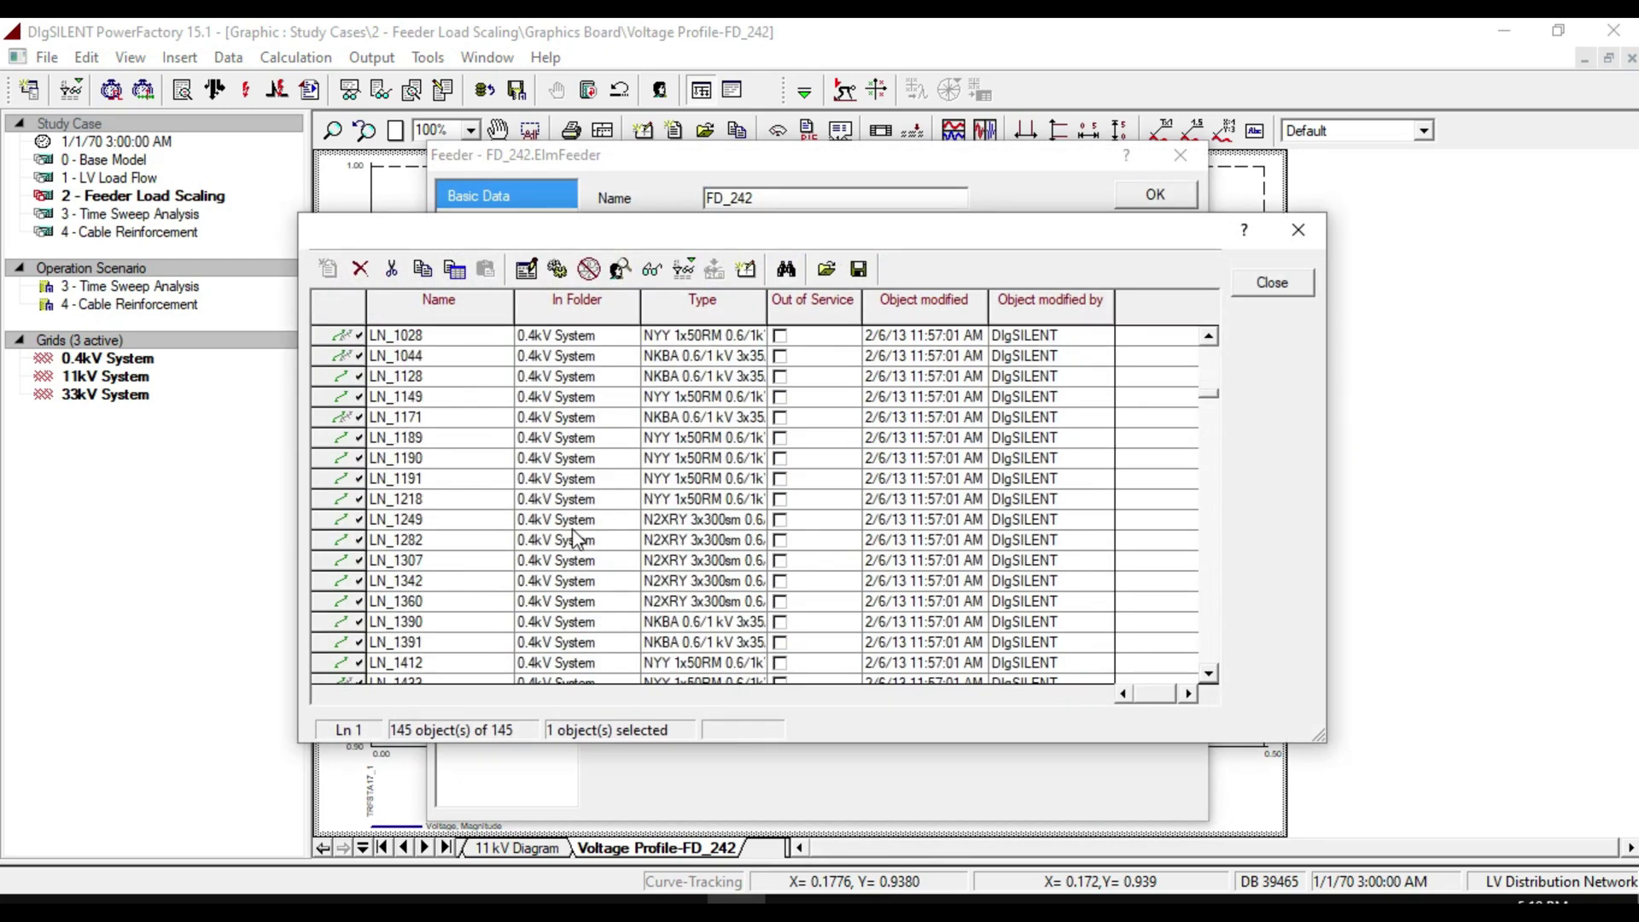
{"action": "scroll", "coordinate": [581, 529], "scroll_direction": "down", "scroll_amount": 12}
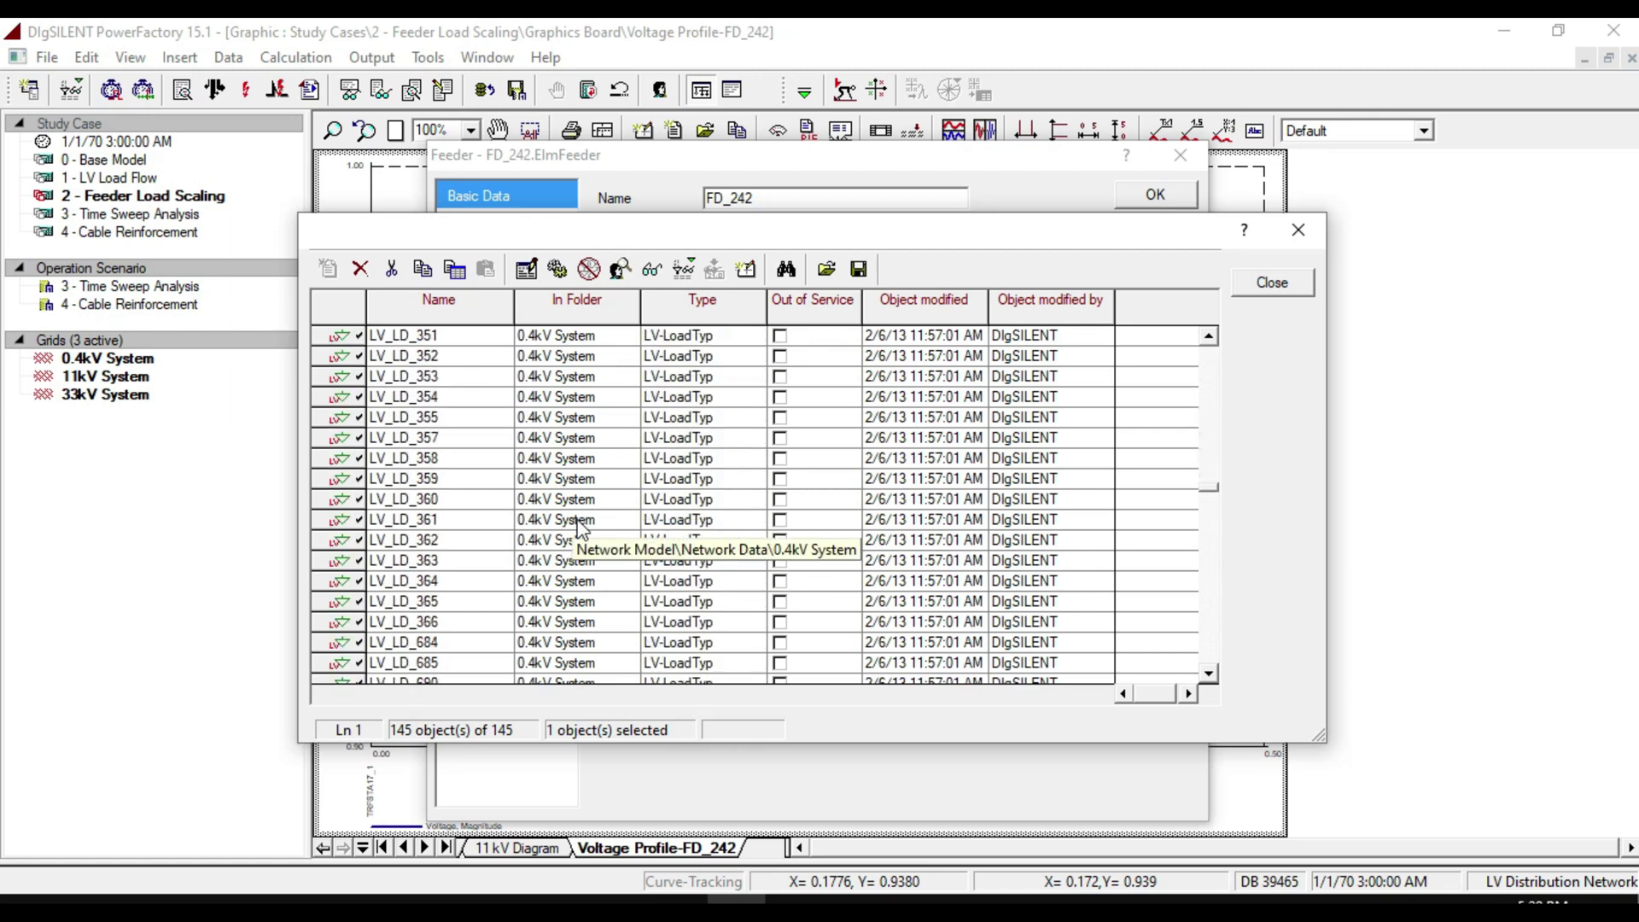
{"action": "scroll", "coordinate": [948, 487], "scroll_direction": "down", "scroll_amount": 4}
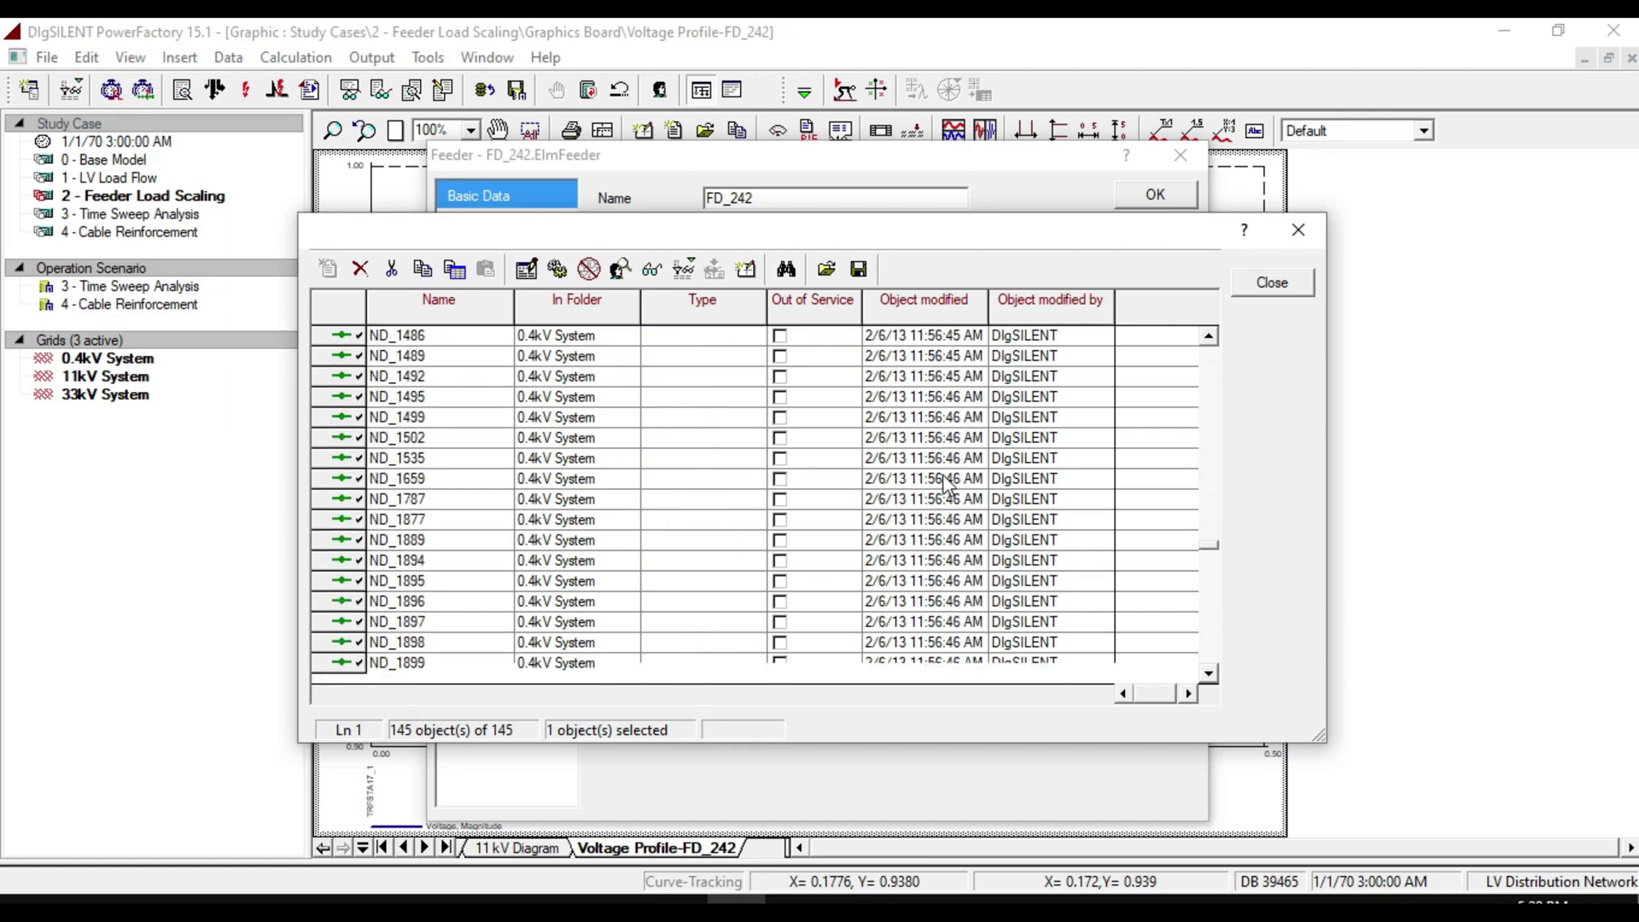
{"action": "scroll", "coordinate": [948, 487], "scroll_direction": "down", "scroll_amount": 6}
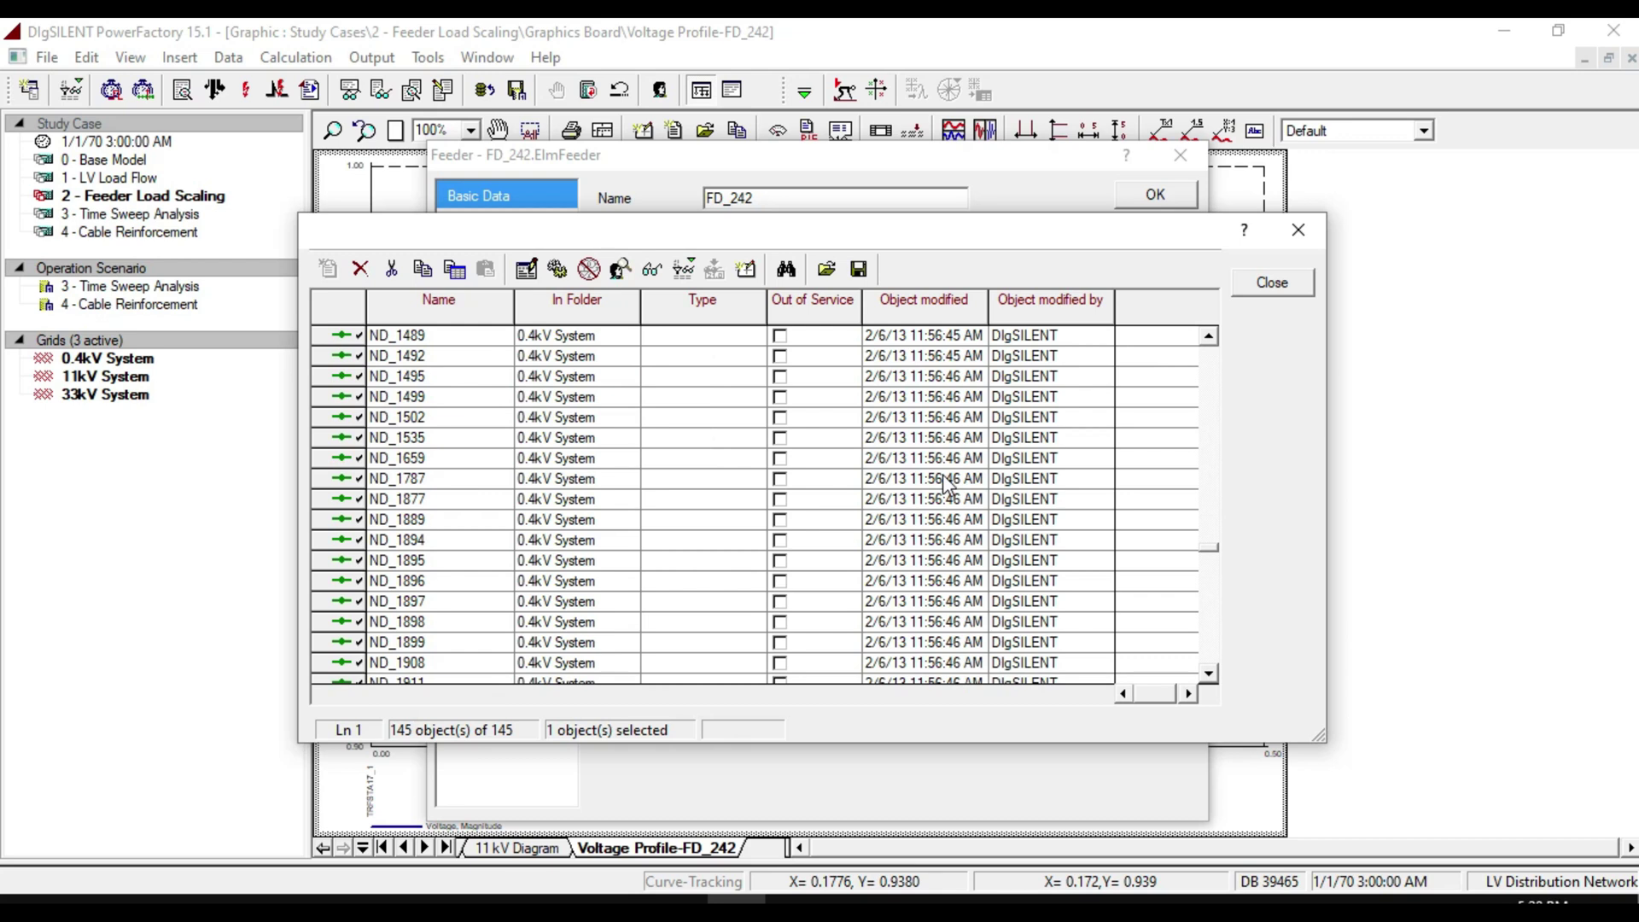
- Show FD_242's loads in detail mode, tick Adjusted by Load for LV_LD_093 and copy it
{"action": "left_click", "coordinate": [653, 270]}
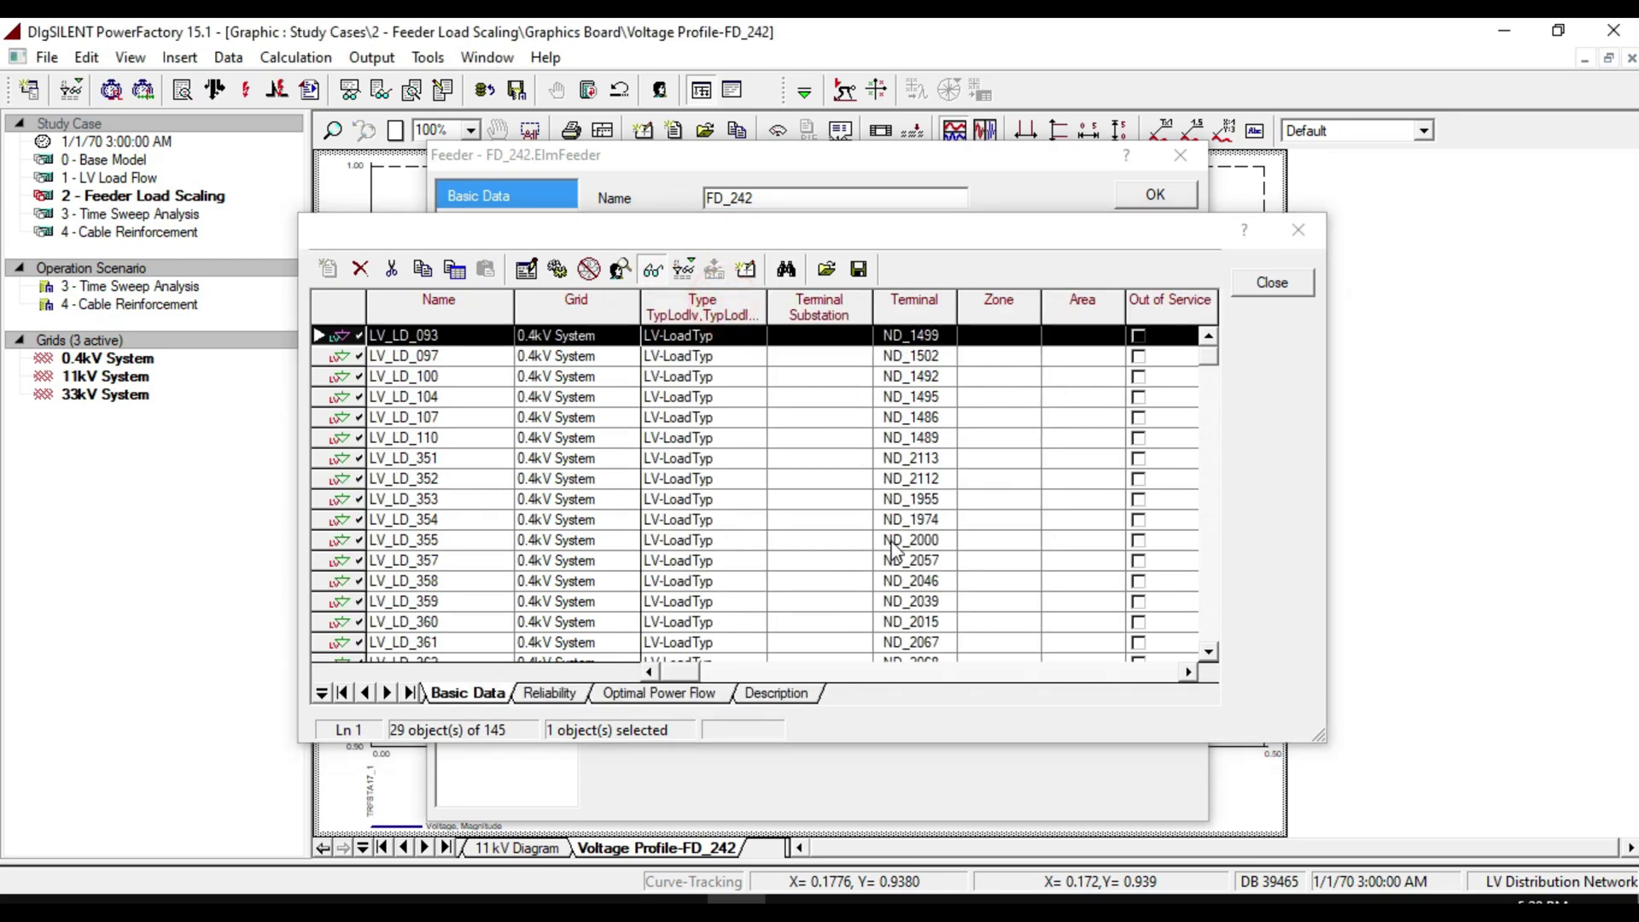
{"action": "left_click_drag", "start_coordinate": [694, 675], "coordinate": [950, 675]}
{"action": "left_click", "coordinate": [888, 337]}
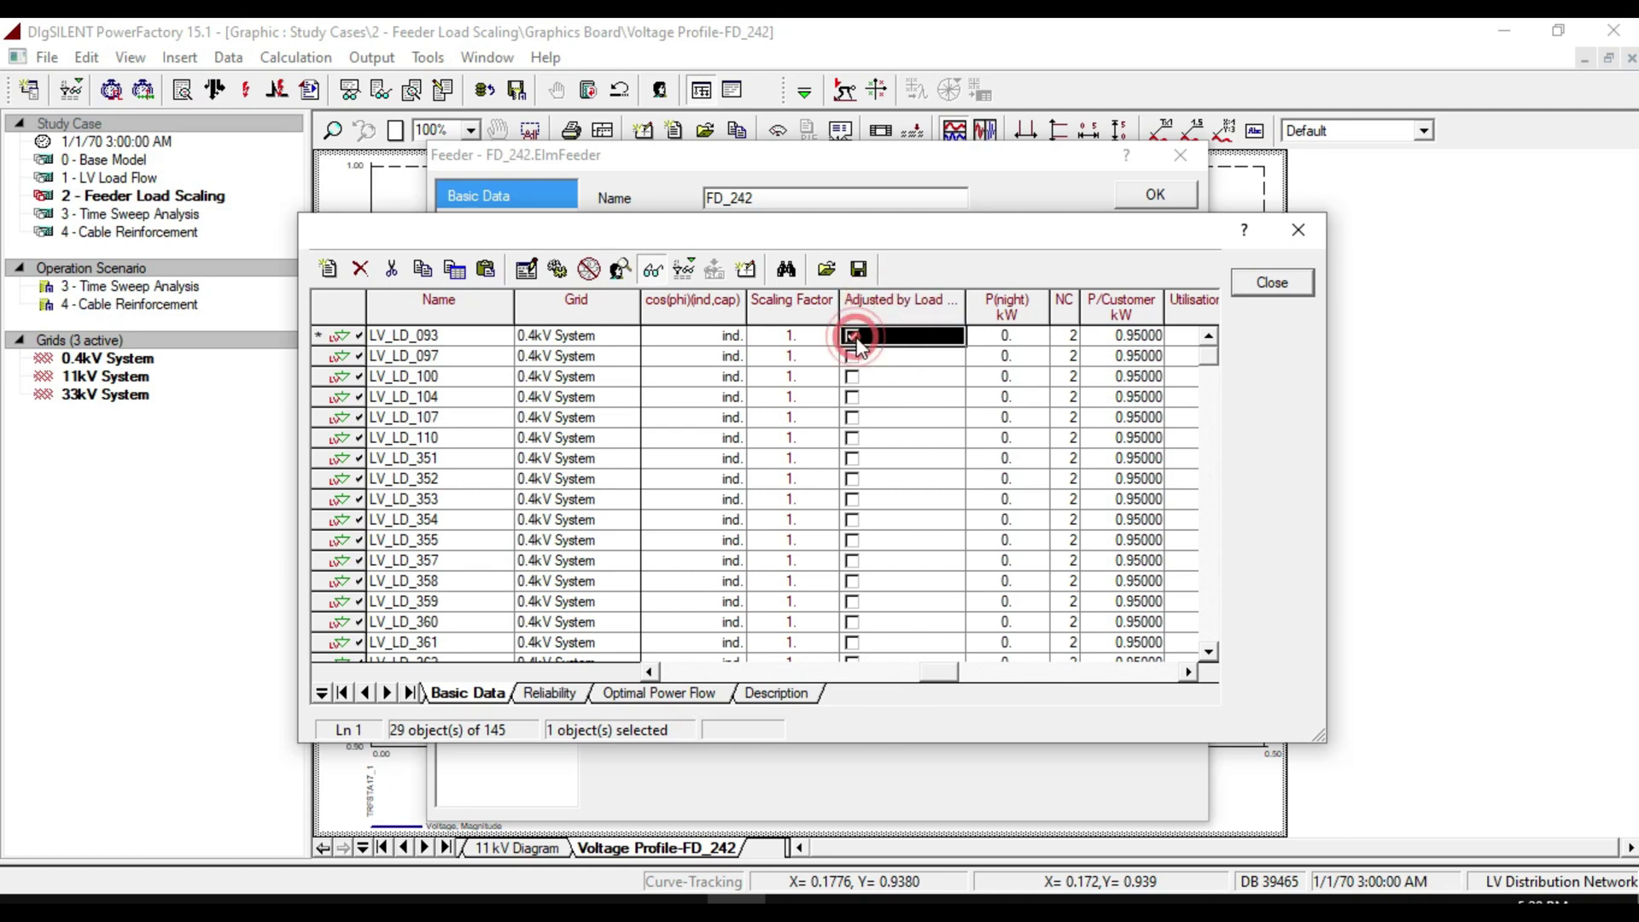
{"action": "left_click", "coordinate": [857, 342]}
{"action": "right_click", "coordinate": [858, 338]}
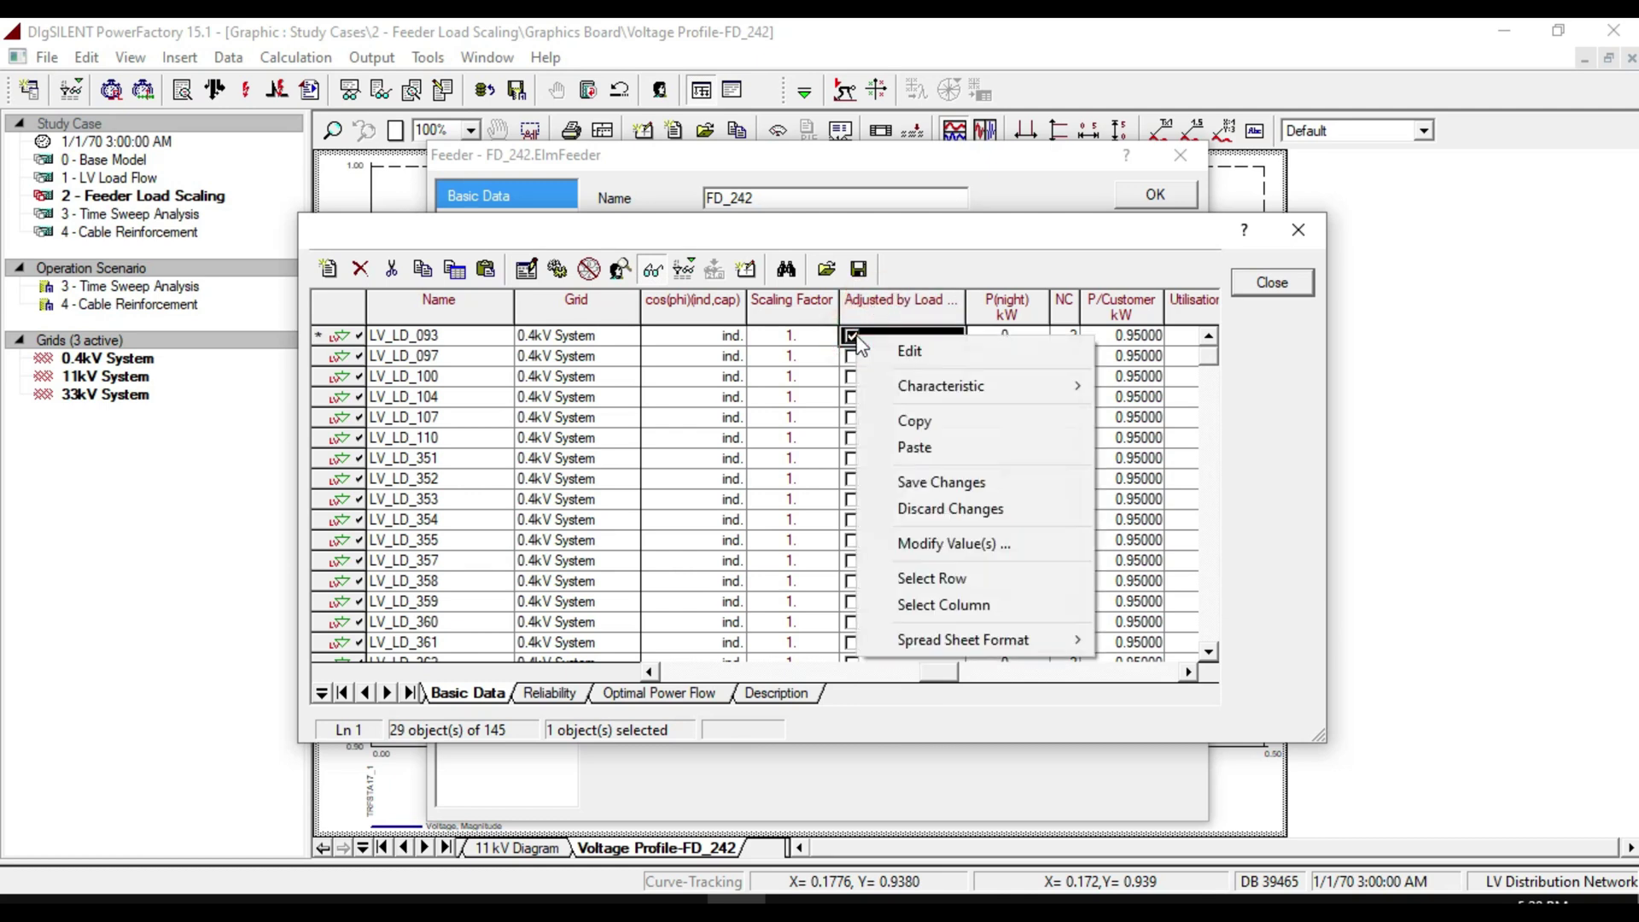
{"action": "left_click", "coordinate": [926, 424]}
{"action": "left_click", "coordinate": [807, 555]}
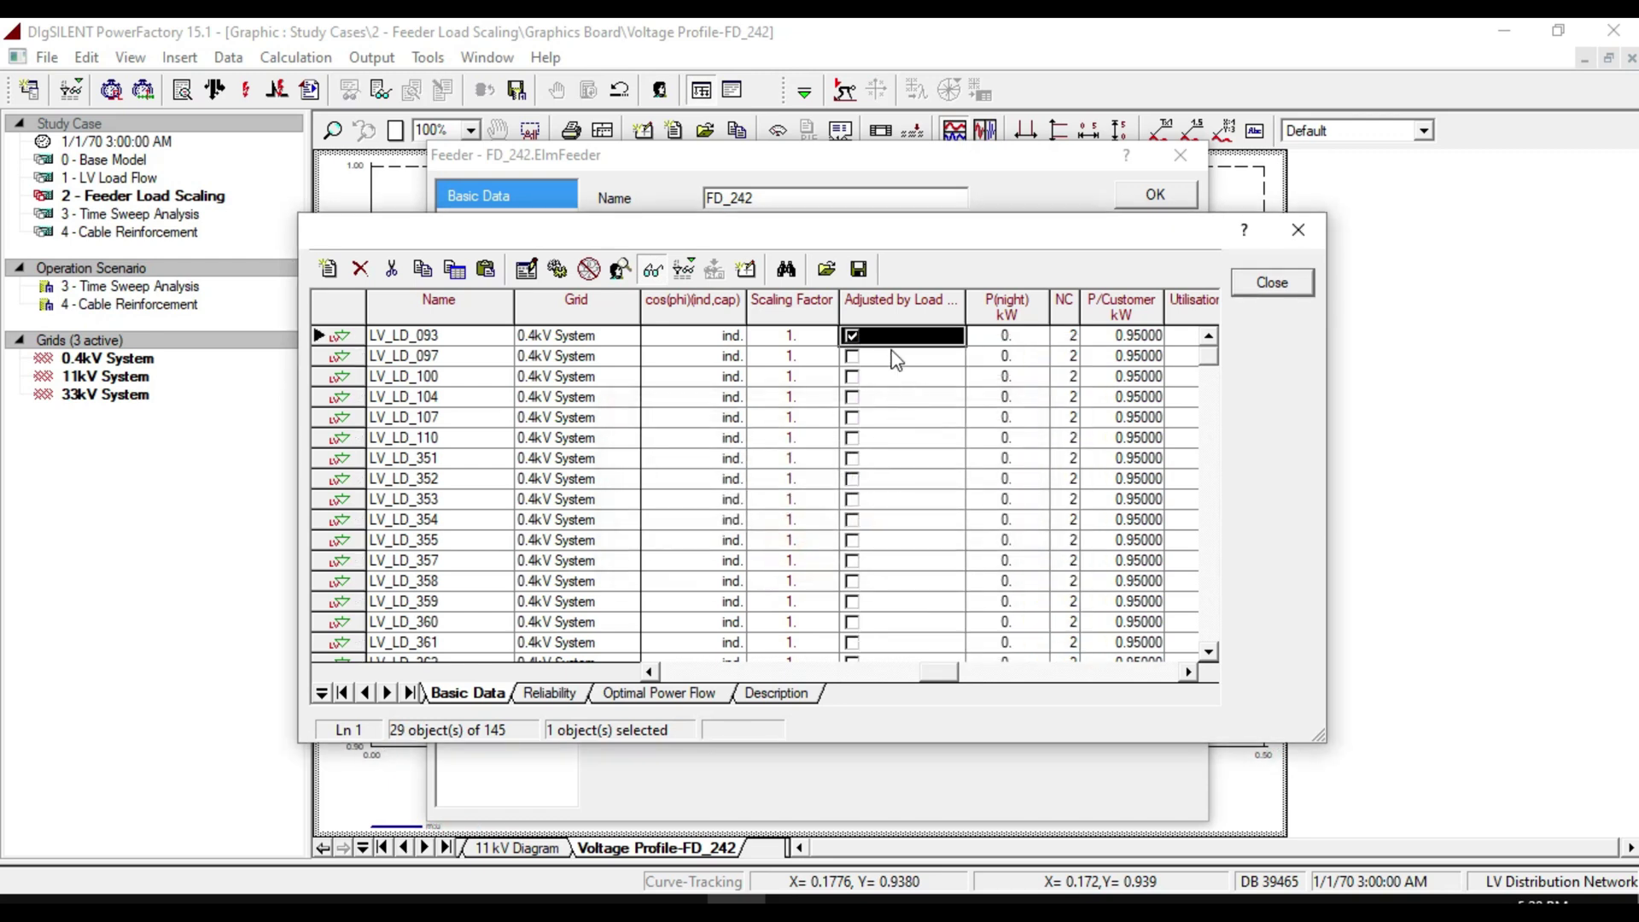
- Paste the ticked value into the whole Adjusted by Load column and close the list
{"action": "right_click", "coordinate": [879, 365]}
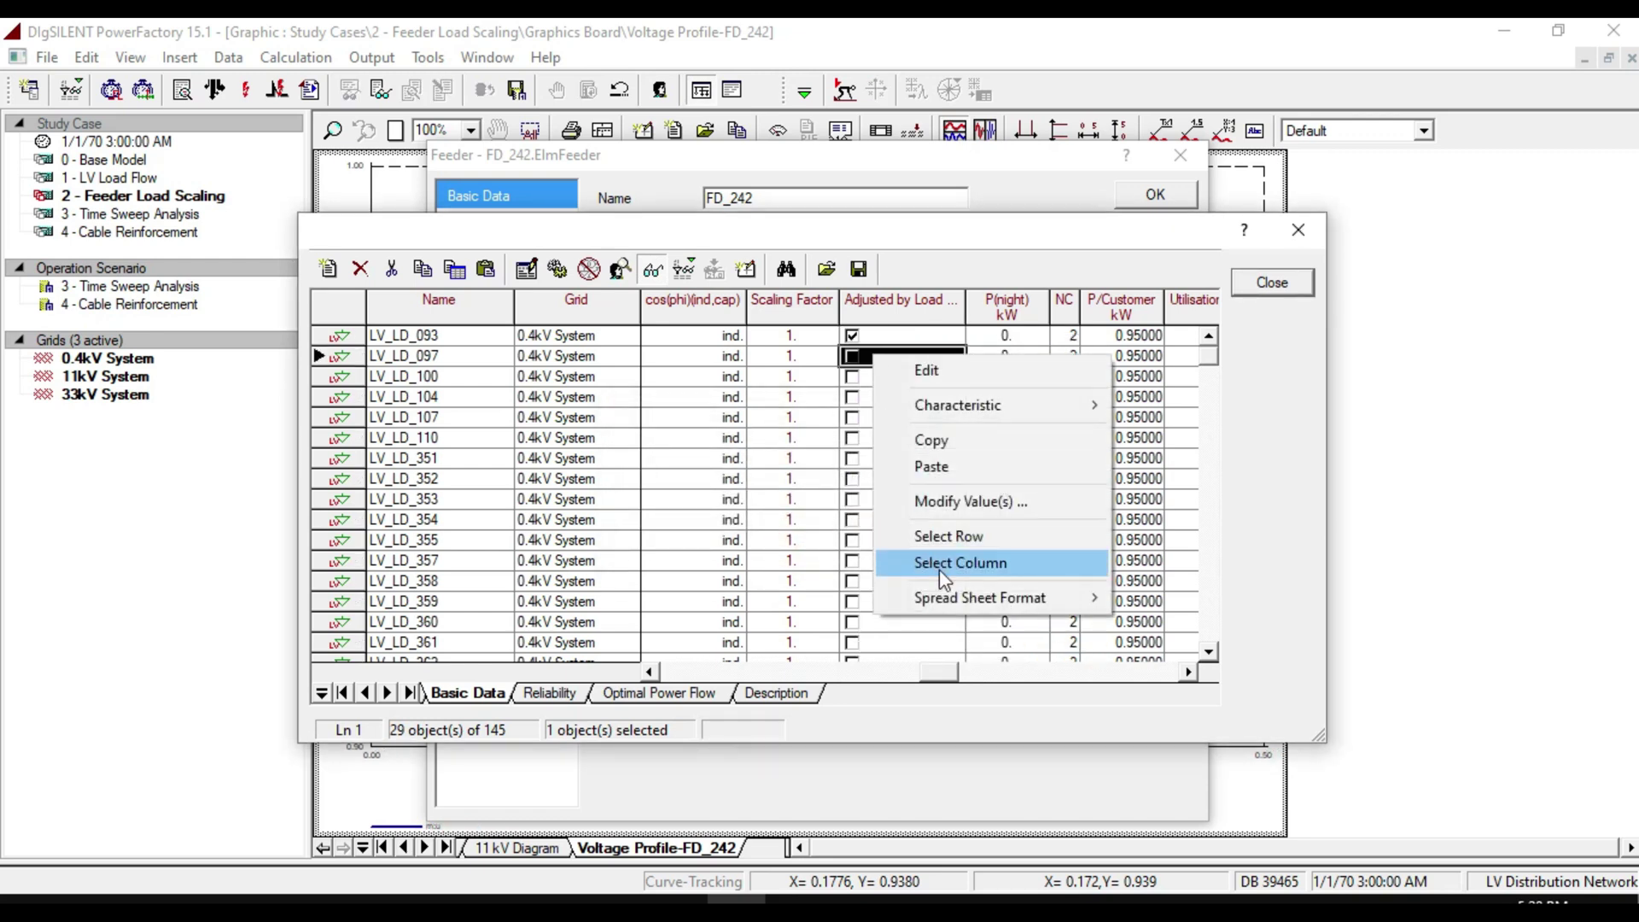
{"action": "left_click", "coordinate": [939, 568]}
{"action": "right_click", "coordinate": [883, 392]}
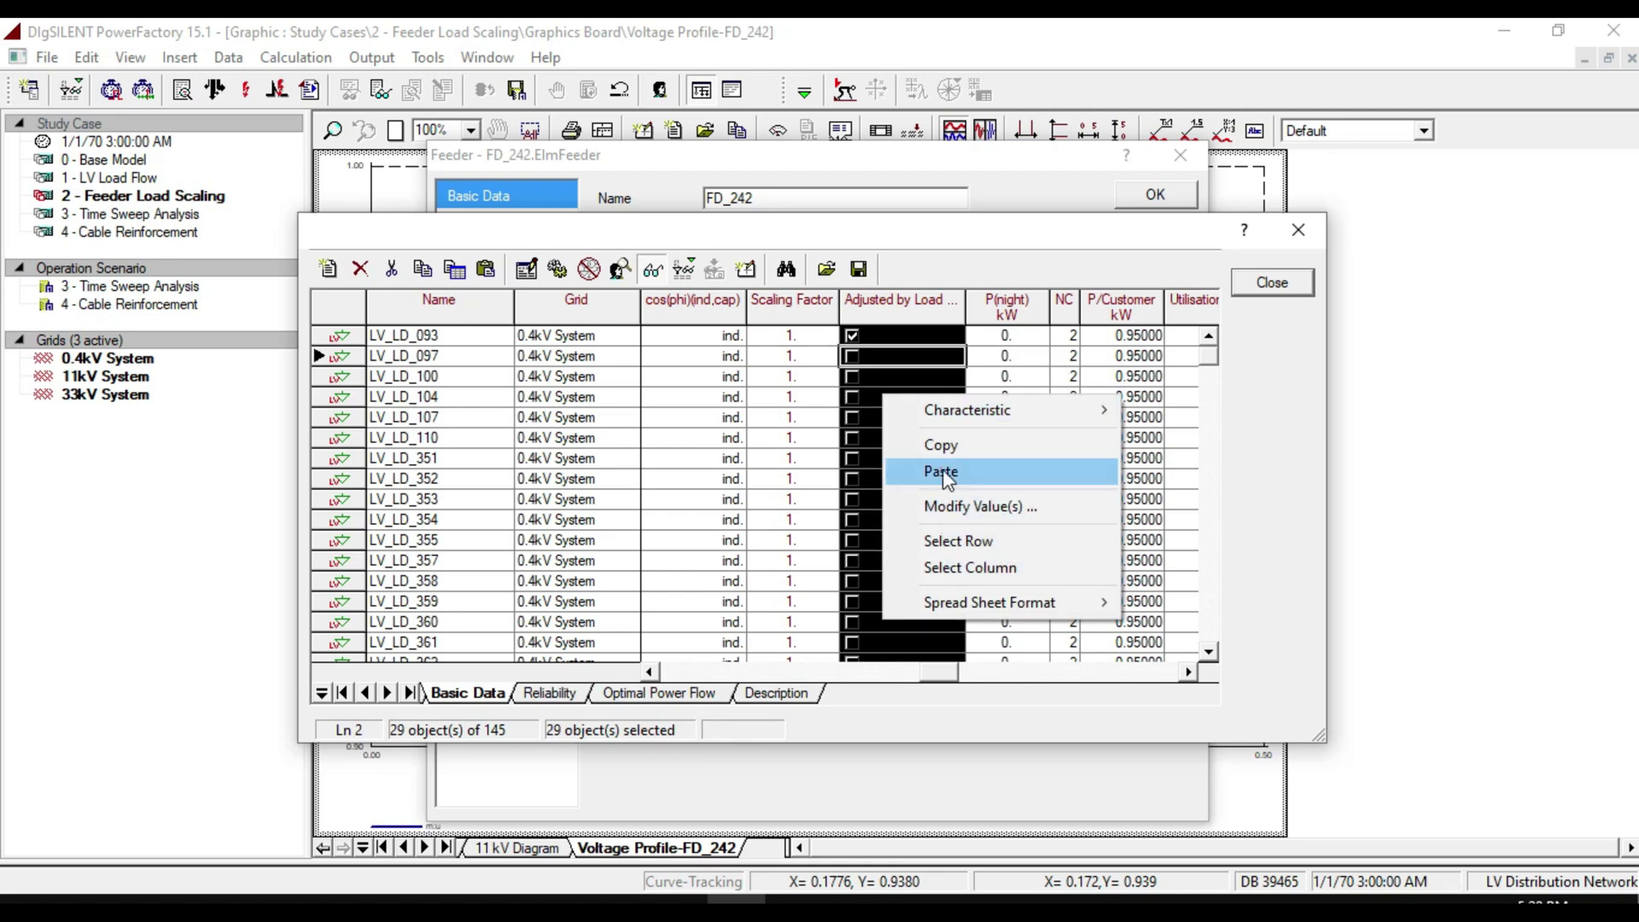
{"action": "left_click", "coordinate": [943, 471]}
{"action": "left_click", "coordinate": [1273, 282]}
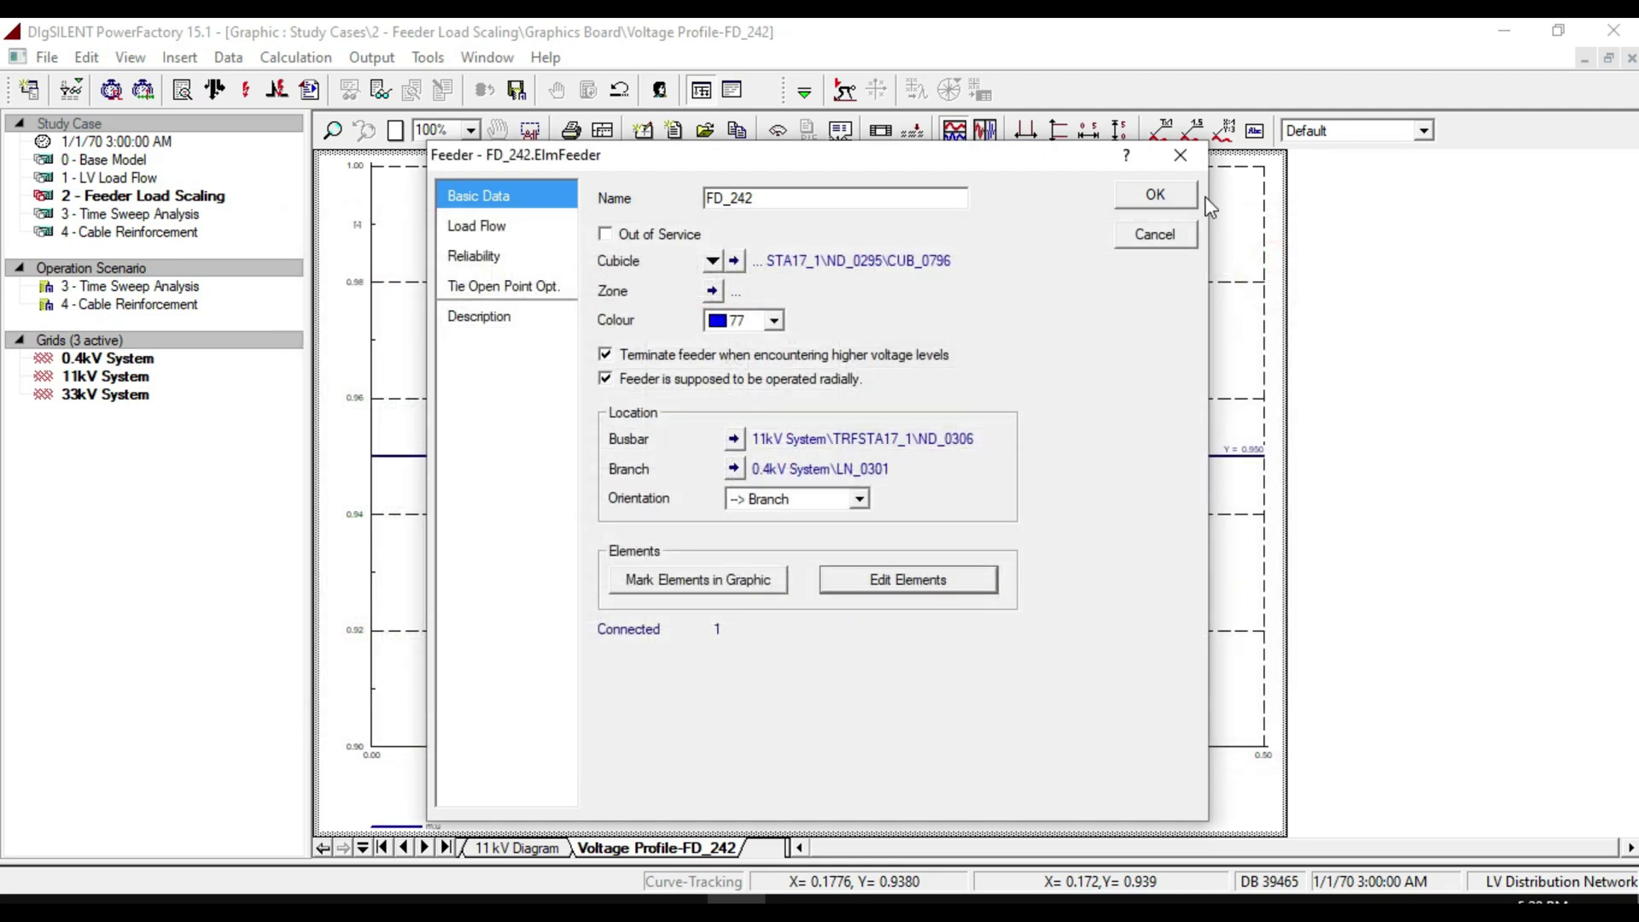
- Apply the feeder settings and rerun the load flow to refresh the FD_242 voltage profile
{"action": "left_click", "coordinate": [1156, 195]}
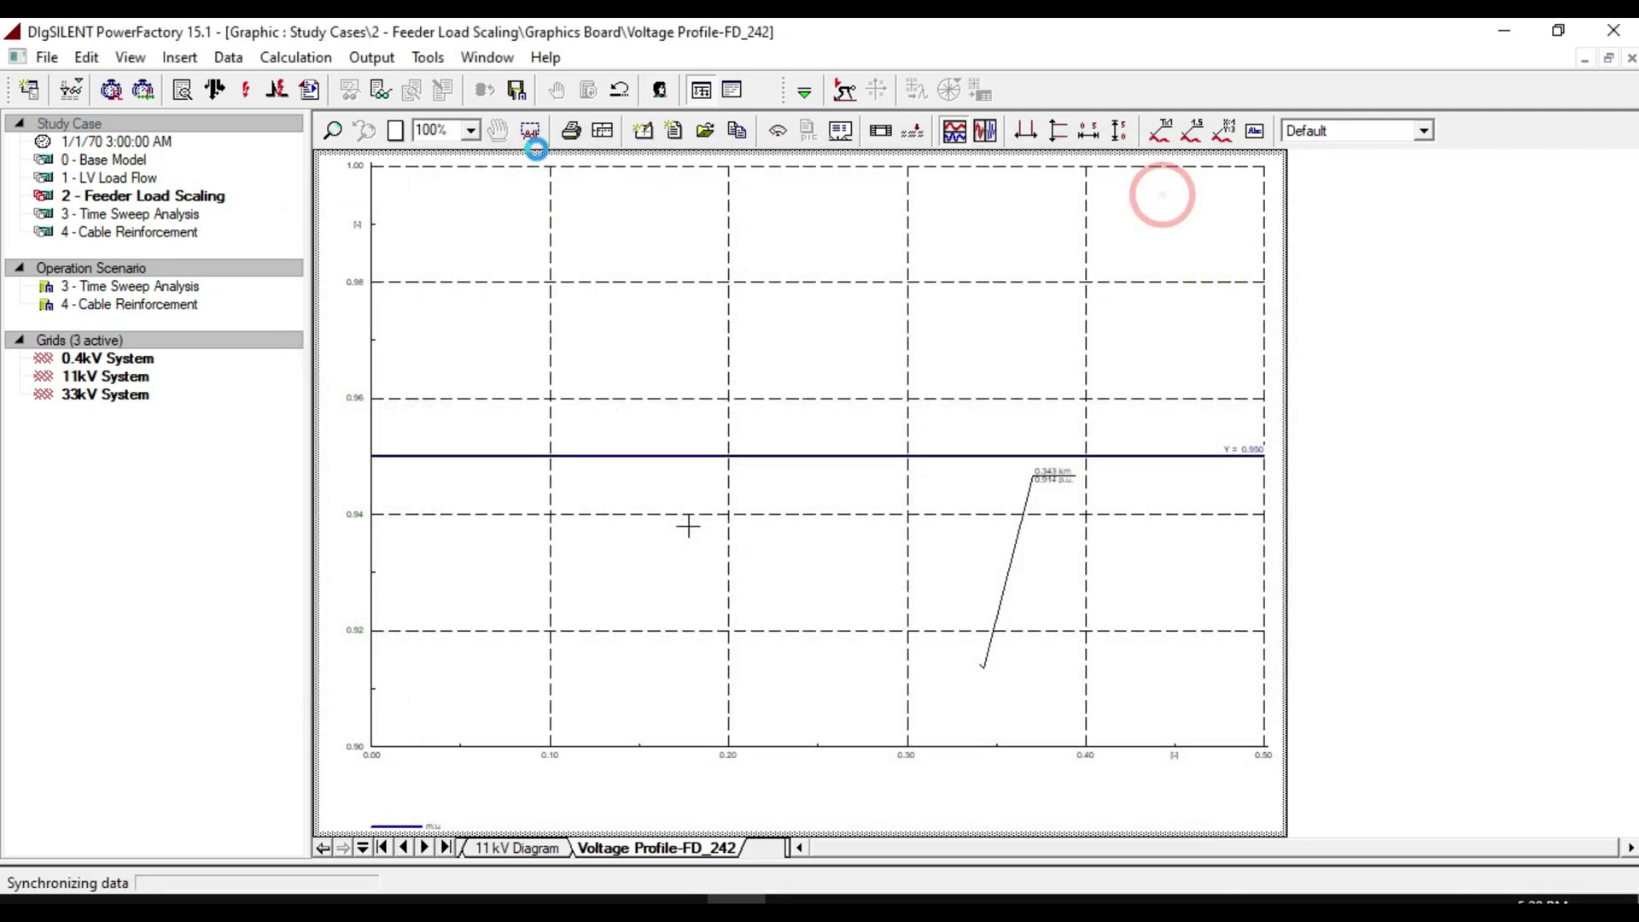
{"action": "left_click", "coordinate": [214, 89]}
{"action": "left_click", "coordinate": [1188, 181]}
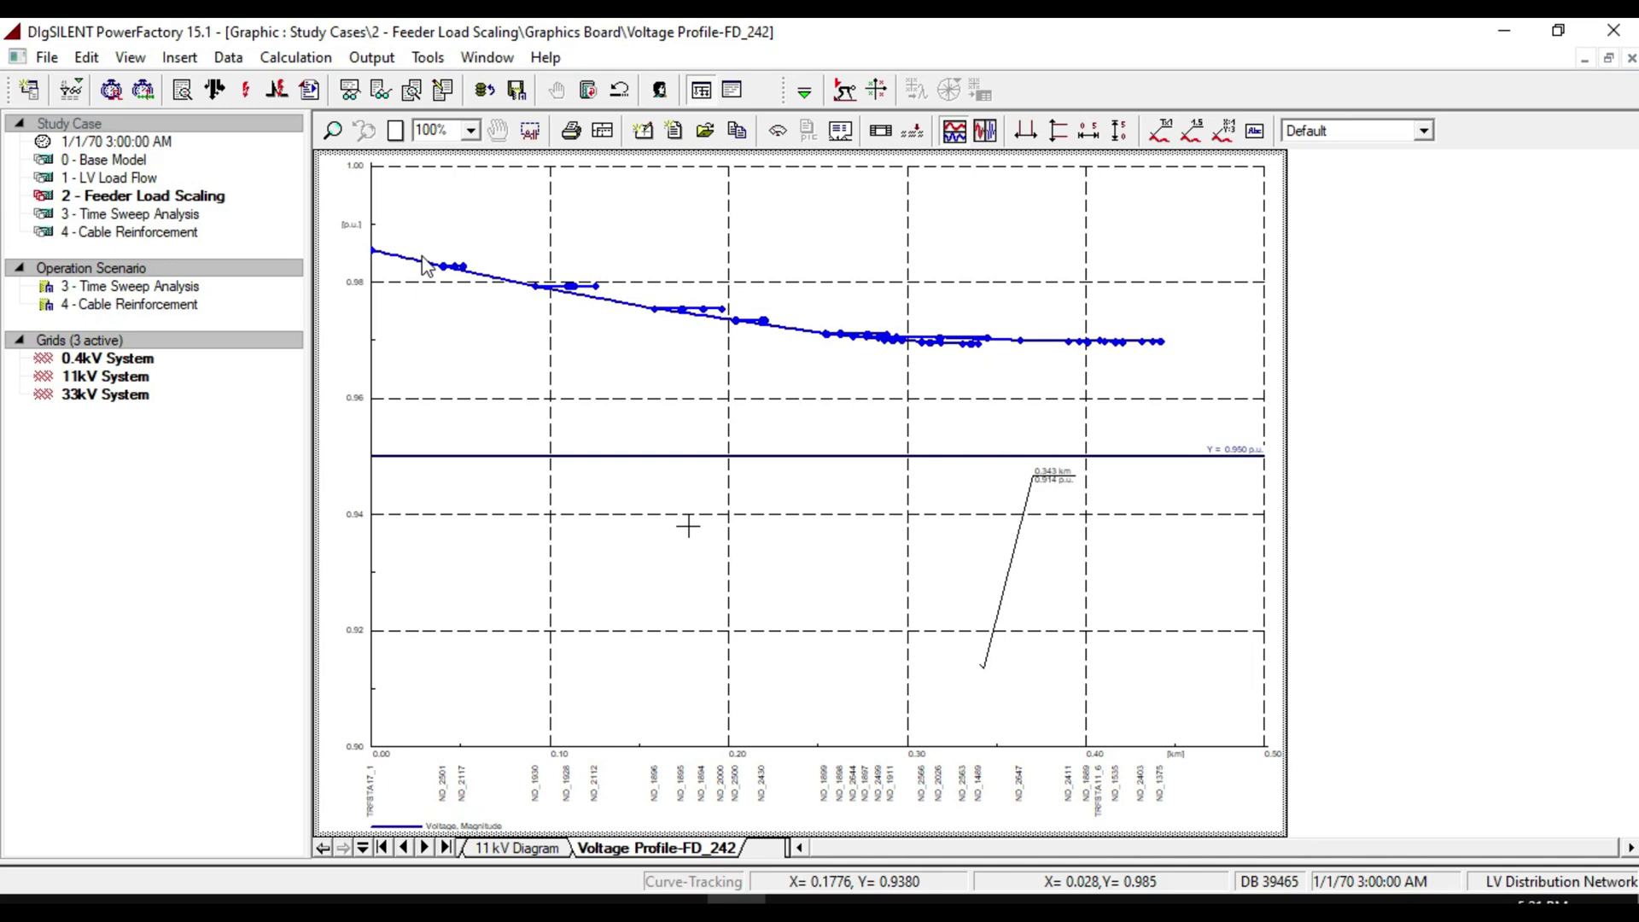
- Open FD_242's feeder load-scaling settings and select the Active Power value for replacement
{"action": "right_click", "coordinate": [590, 294]}
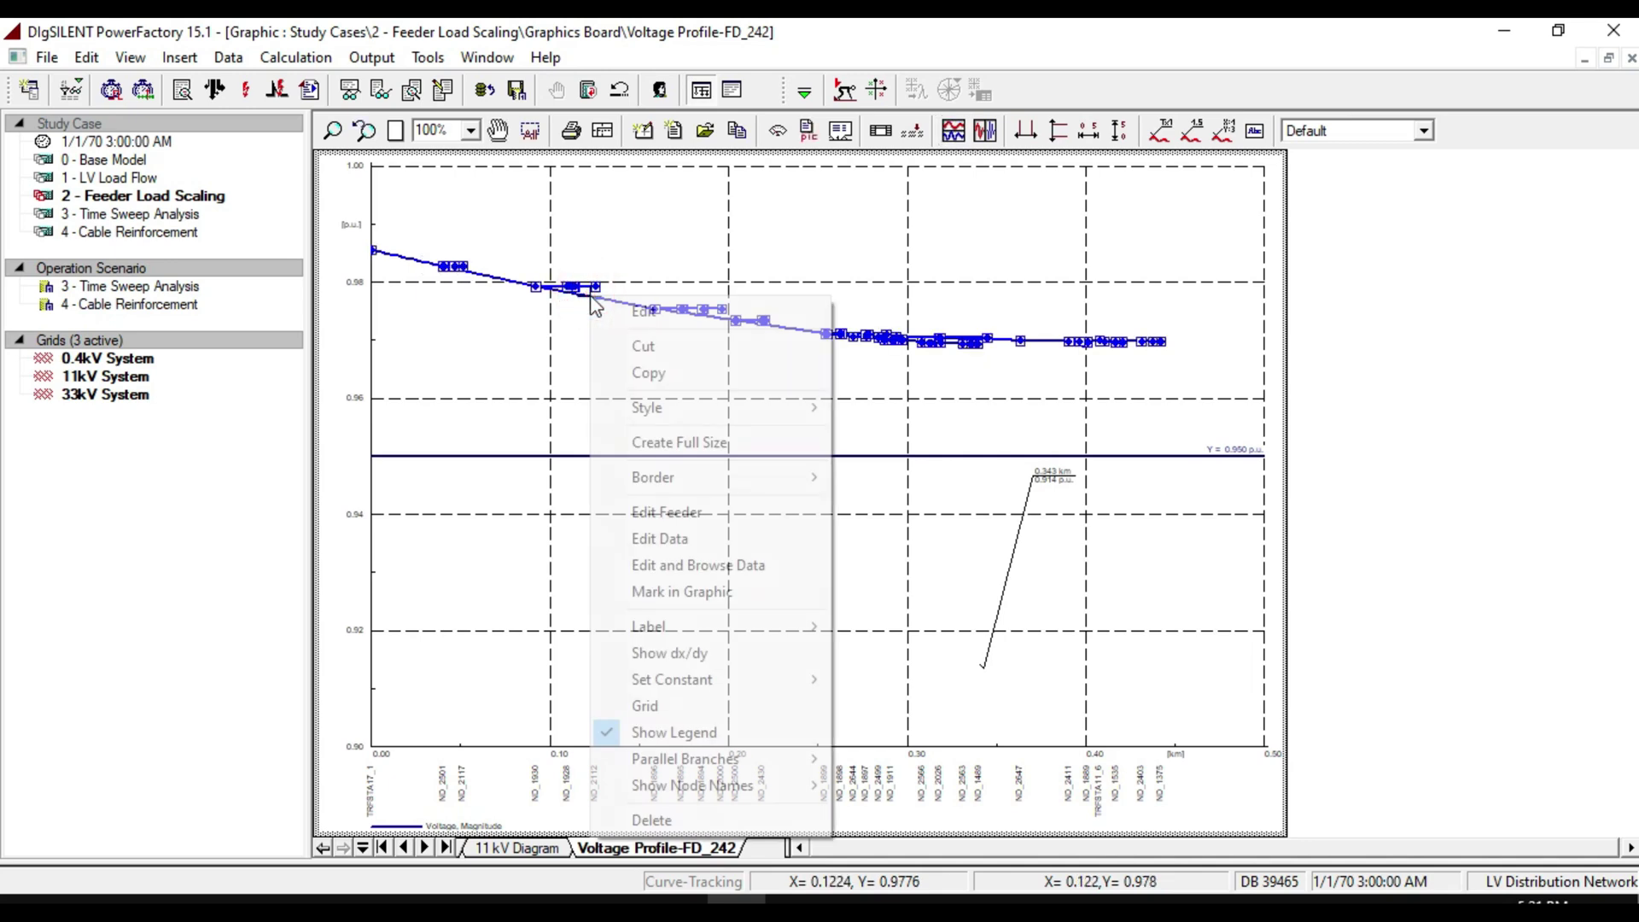
{"action": "left_click", "coordinate": [649, 517]}
{"action": "left_click", "coordinate": [492, 228]}
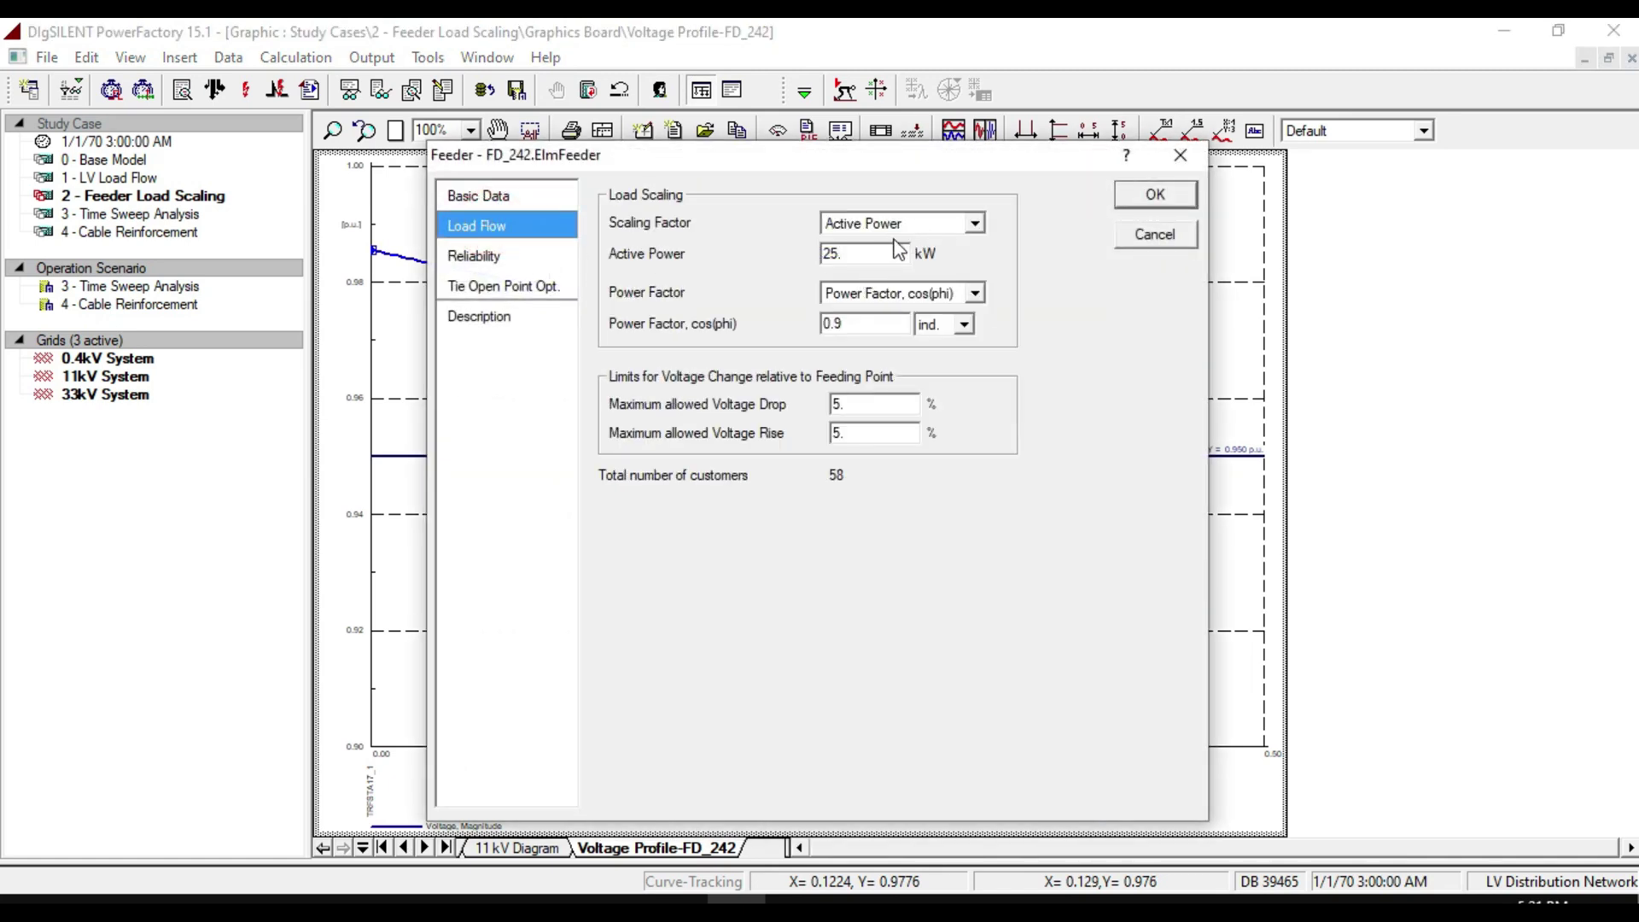
{"action": "double_click", "coordinate": [866, 252]}
- Enter 50 kW feeder active power and rerun the load flow; the far end drops to about 0.95 p.u
{"action": "type", "text": "5"}
{"action": "left_click", "coordinate": [1154, 196]}
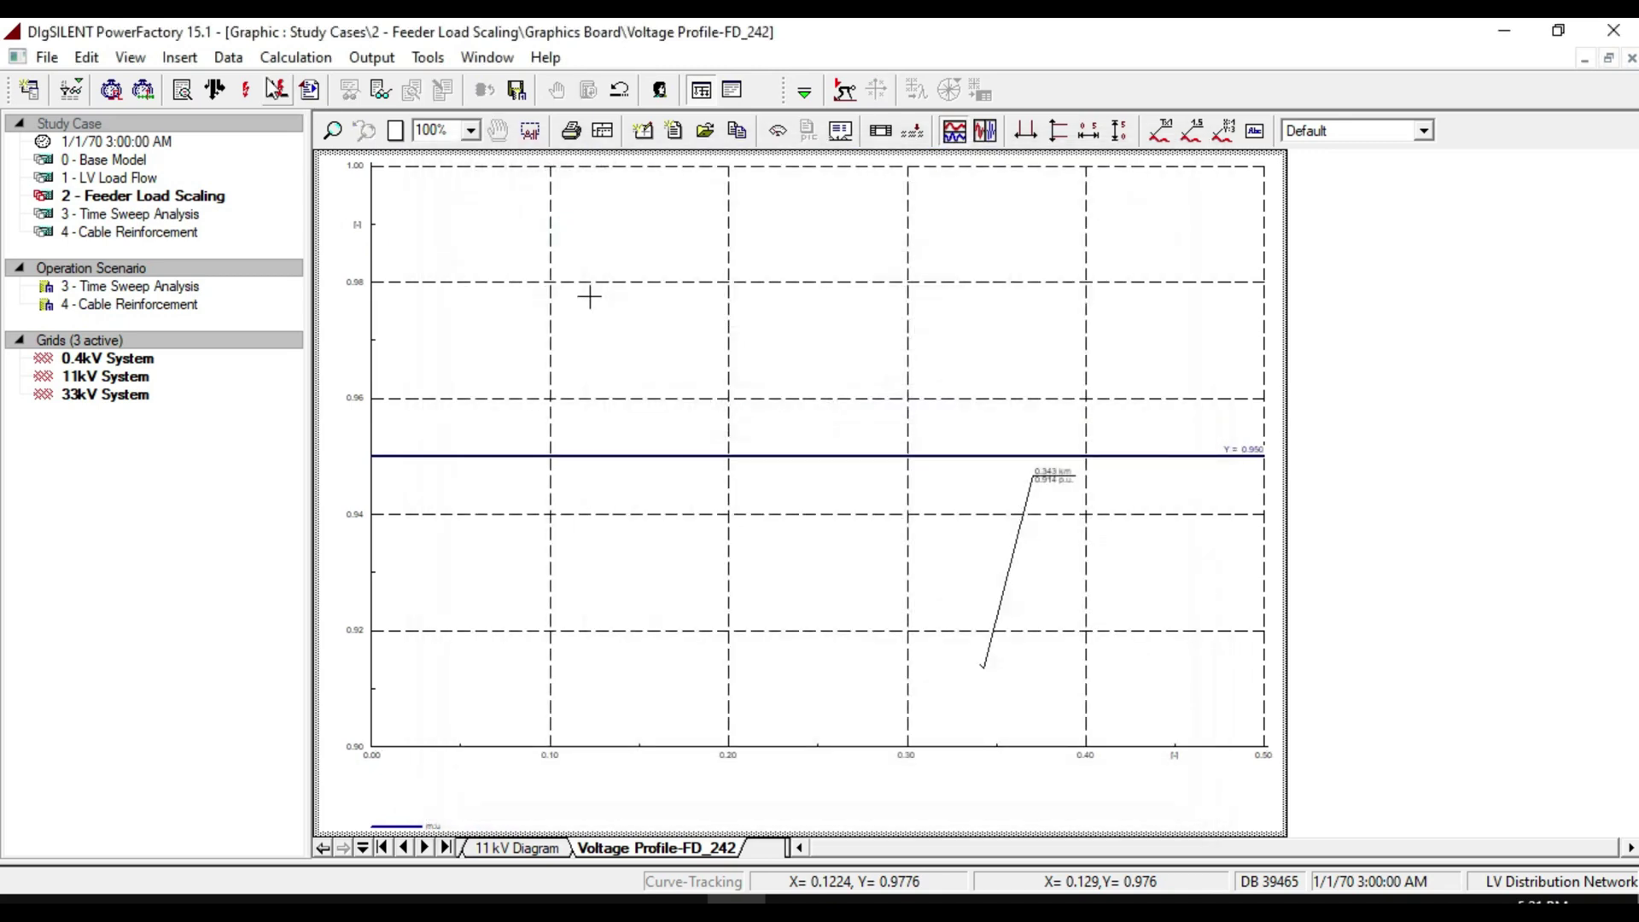
{"action": "left_click", "coordinate": [215, 89]}
{"action": "left_click", "coordinate": [1178, 175]}
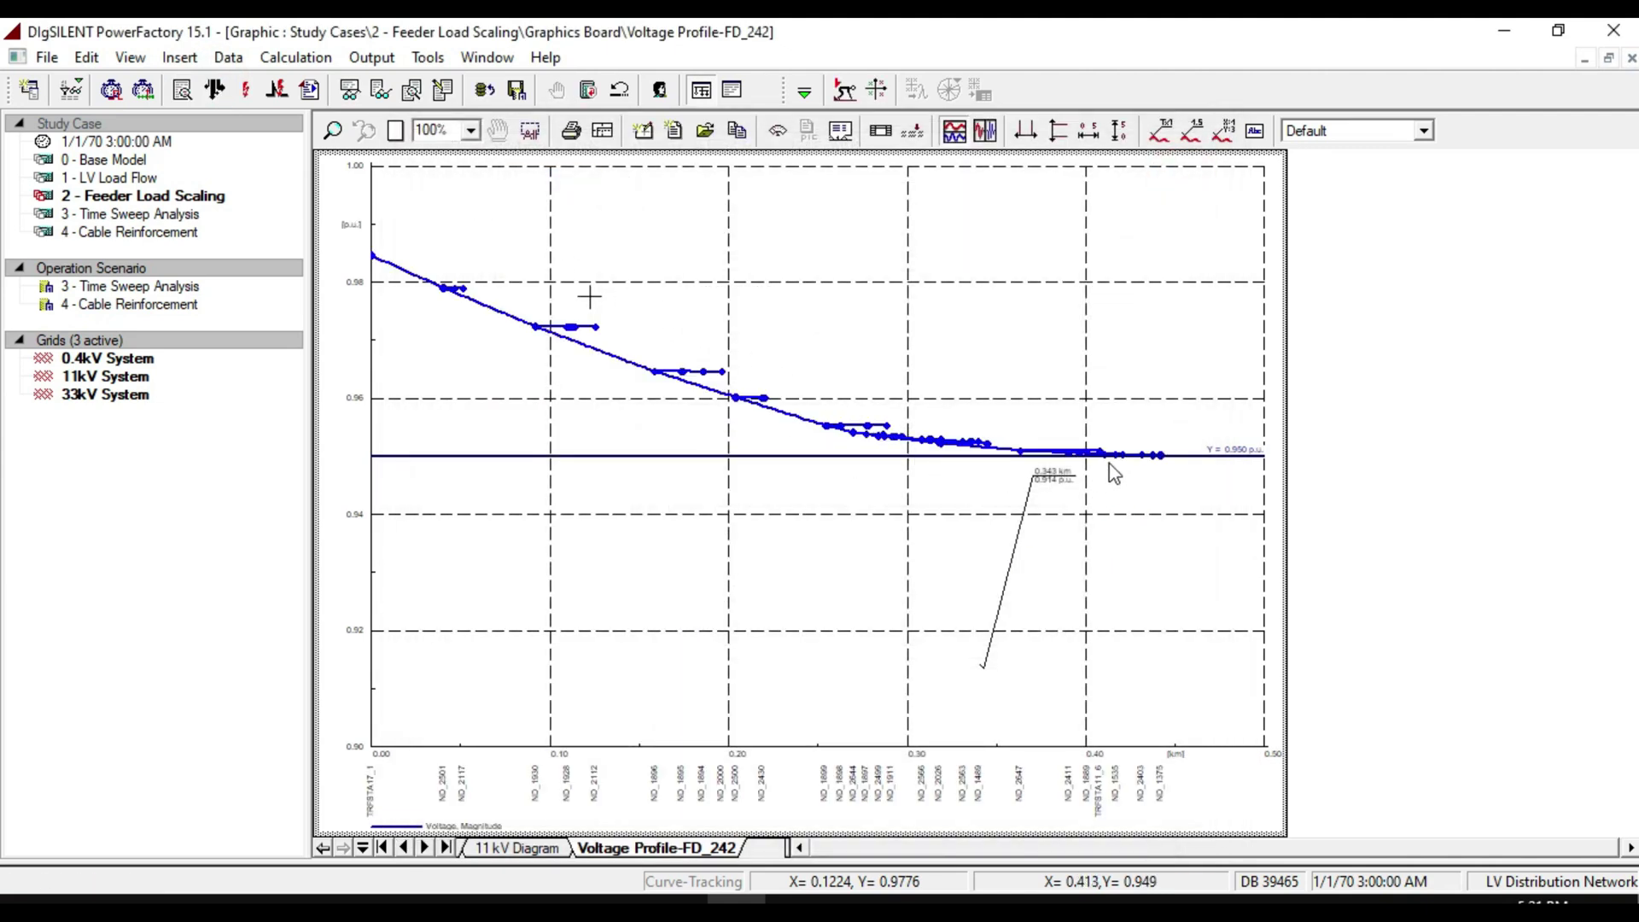
{"action": "mouse_move", "coordinate": [1109, 463]}
- Switch to the 0.4 kV network diagram and pan to its upper network
{"action": "left_click", "coordinate": [406, 848]}
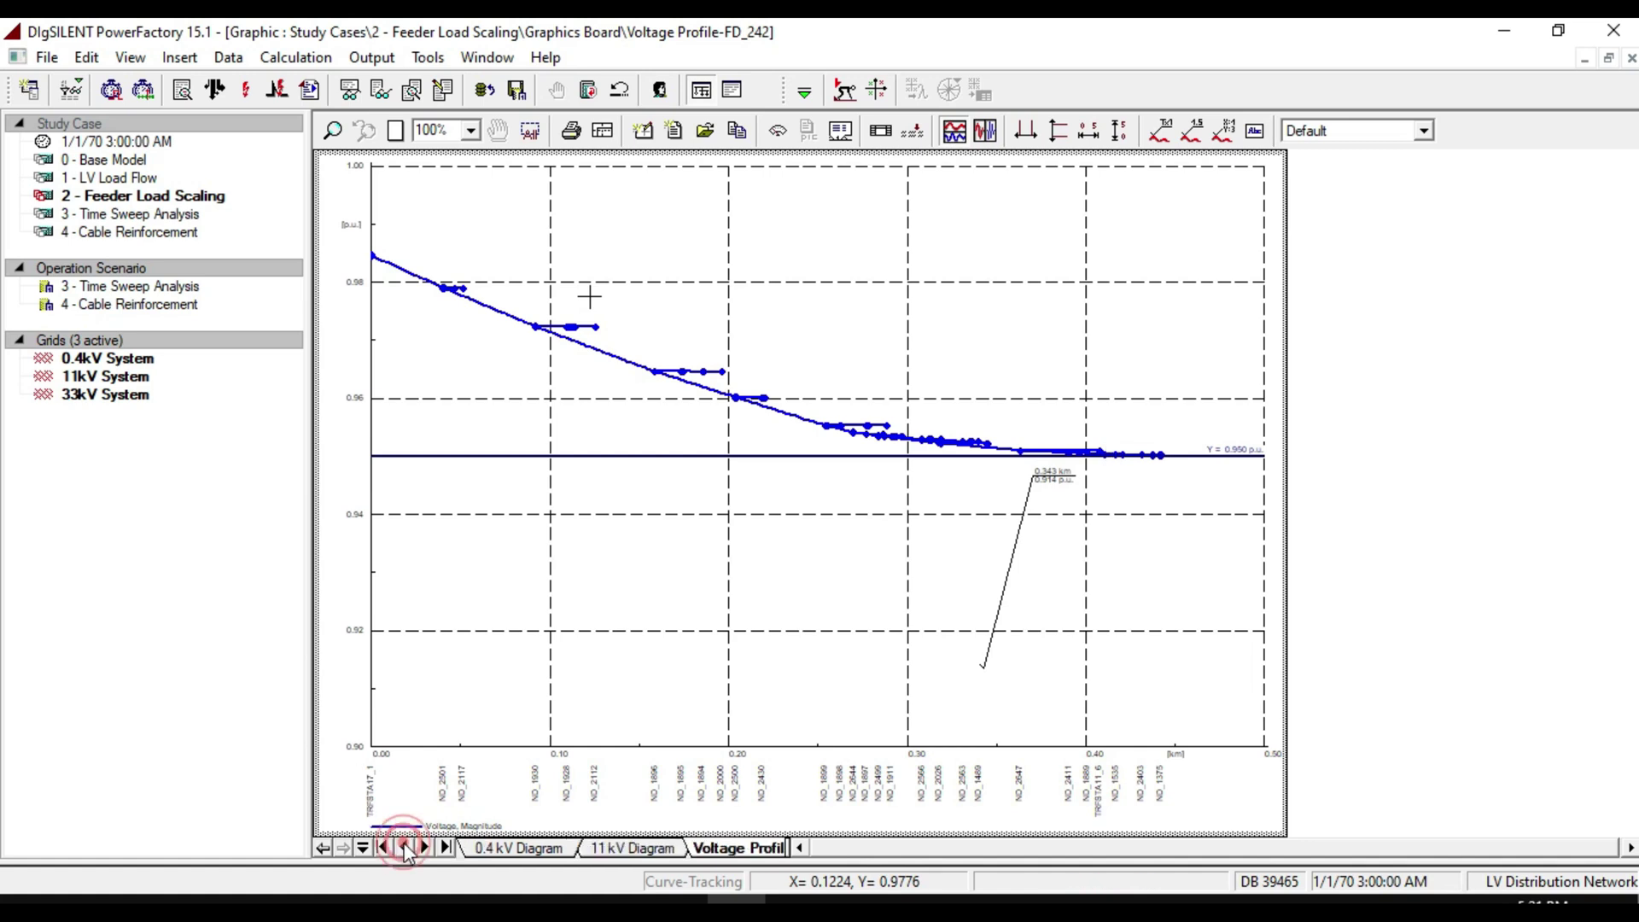
{"action": "left_click", "coordinate": [525, 847]}
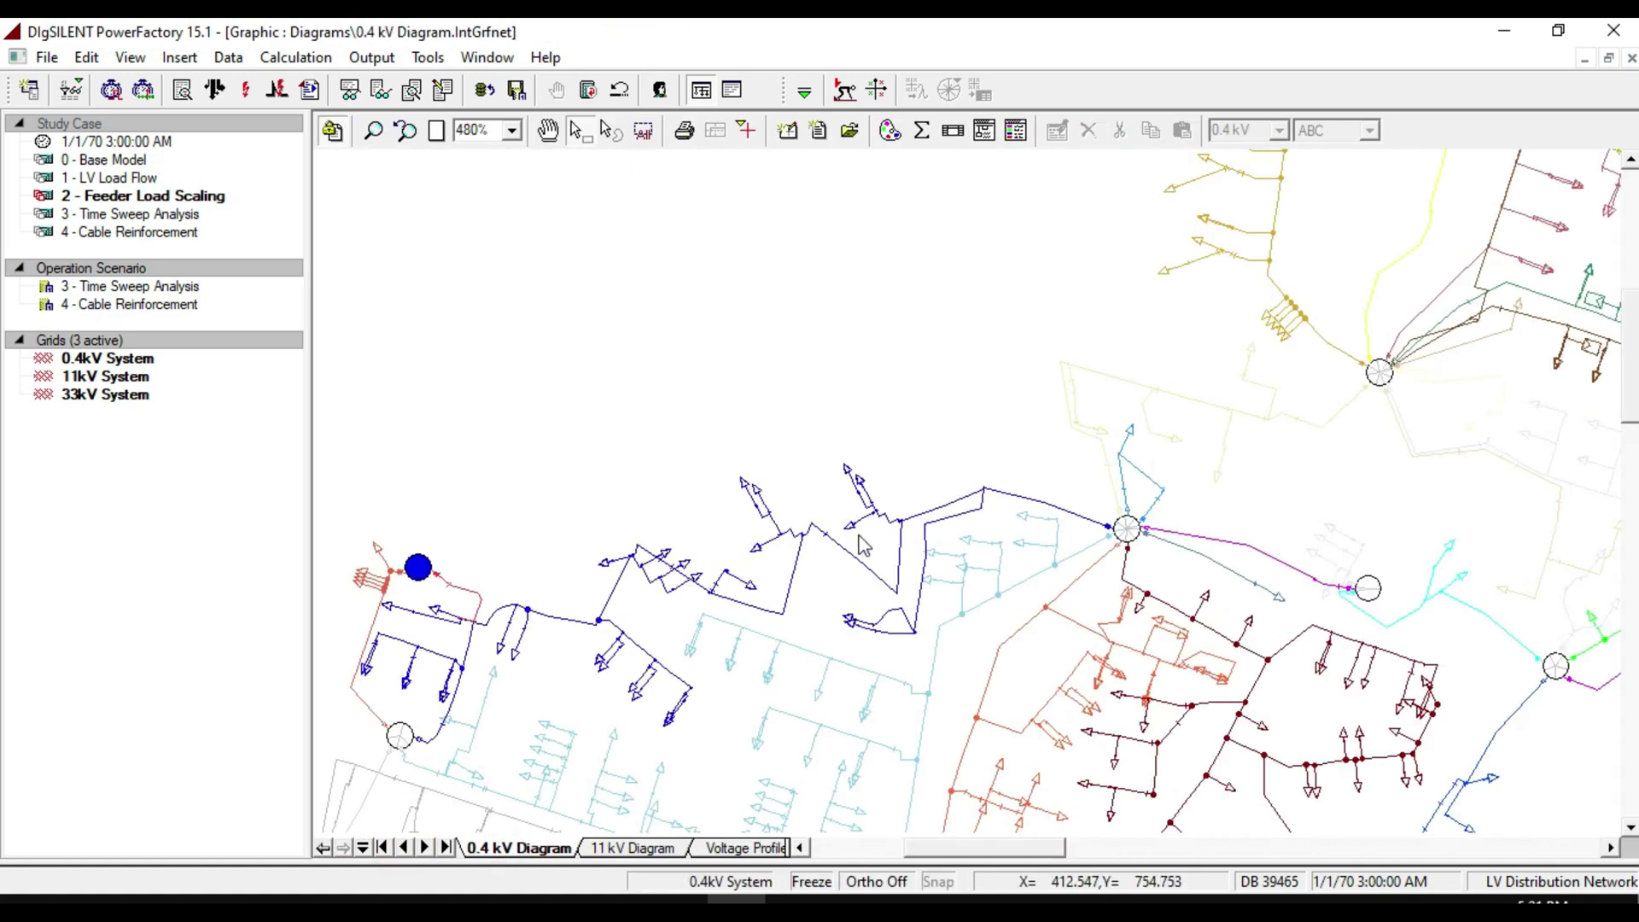
{"action": "left_click", "coordinate": [549, 130]}
{"action": "left_click_drag", "start_coordinate": [1204, 326], "coordinate": [597, 511]}
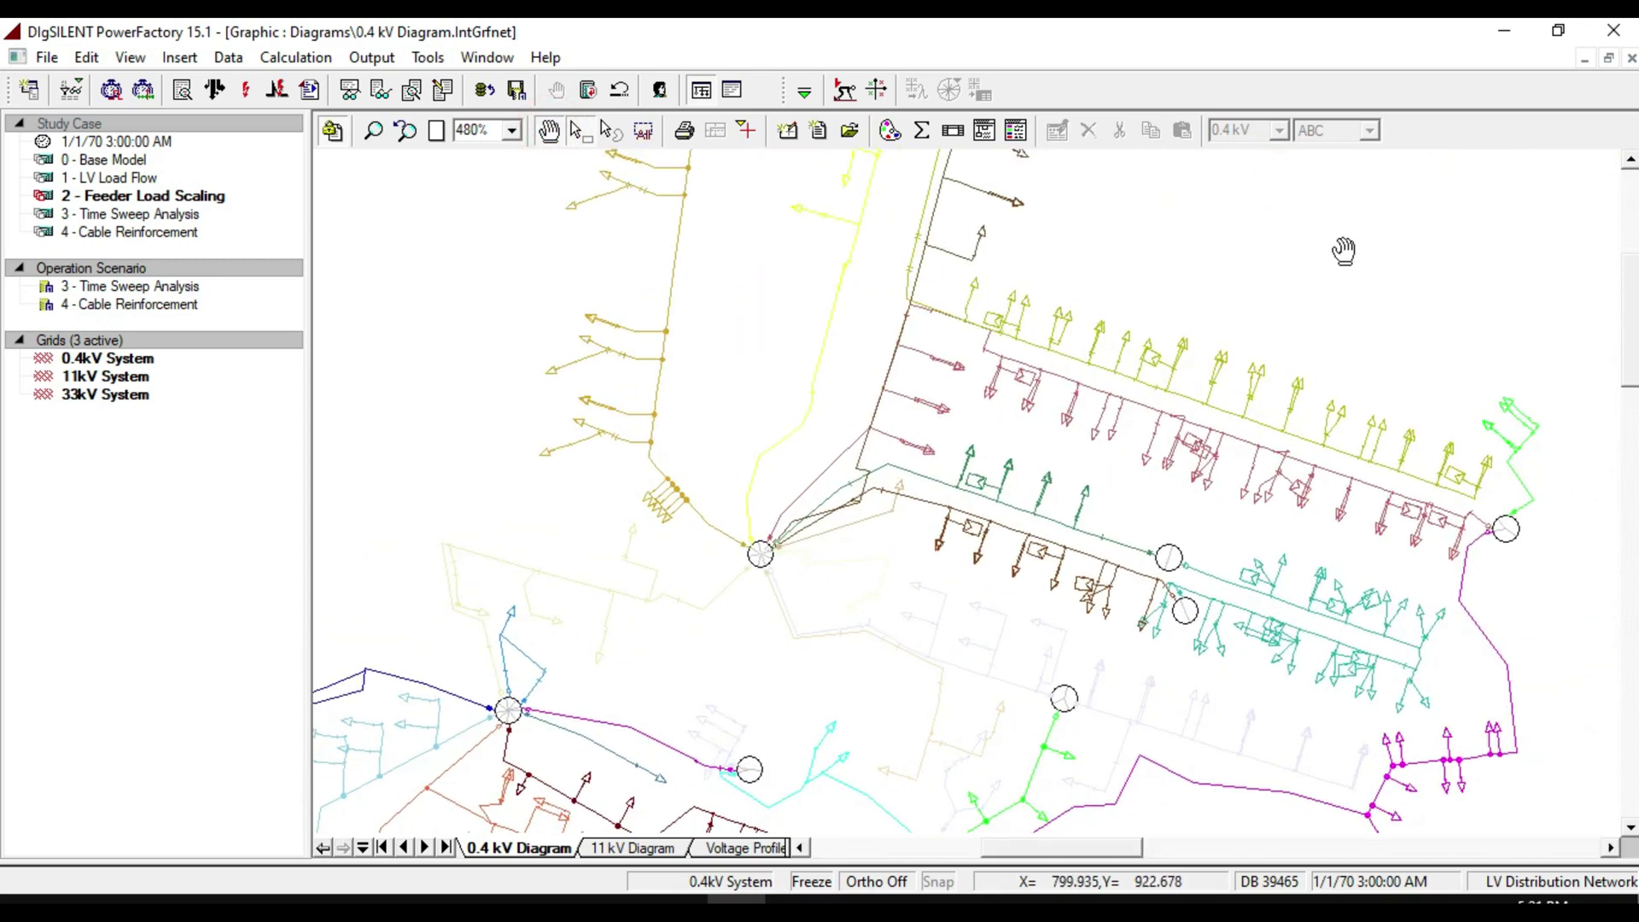
{"action": "left_click_drag", "start_coordinate": [1343, 249], "coordinate": [1100, 299]}
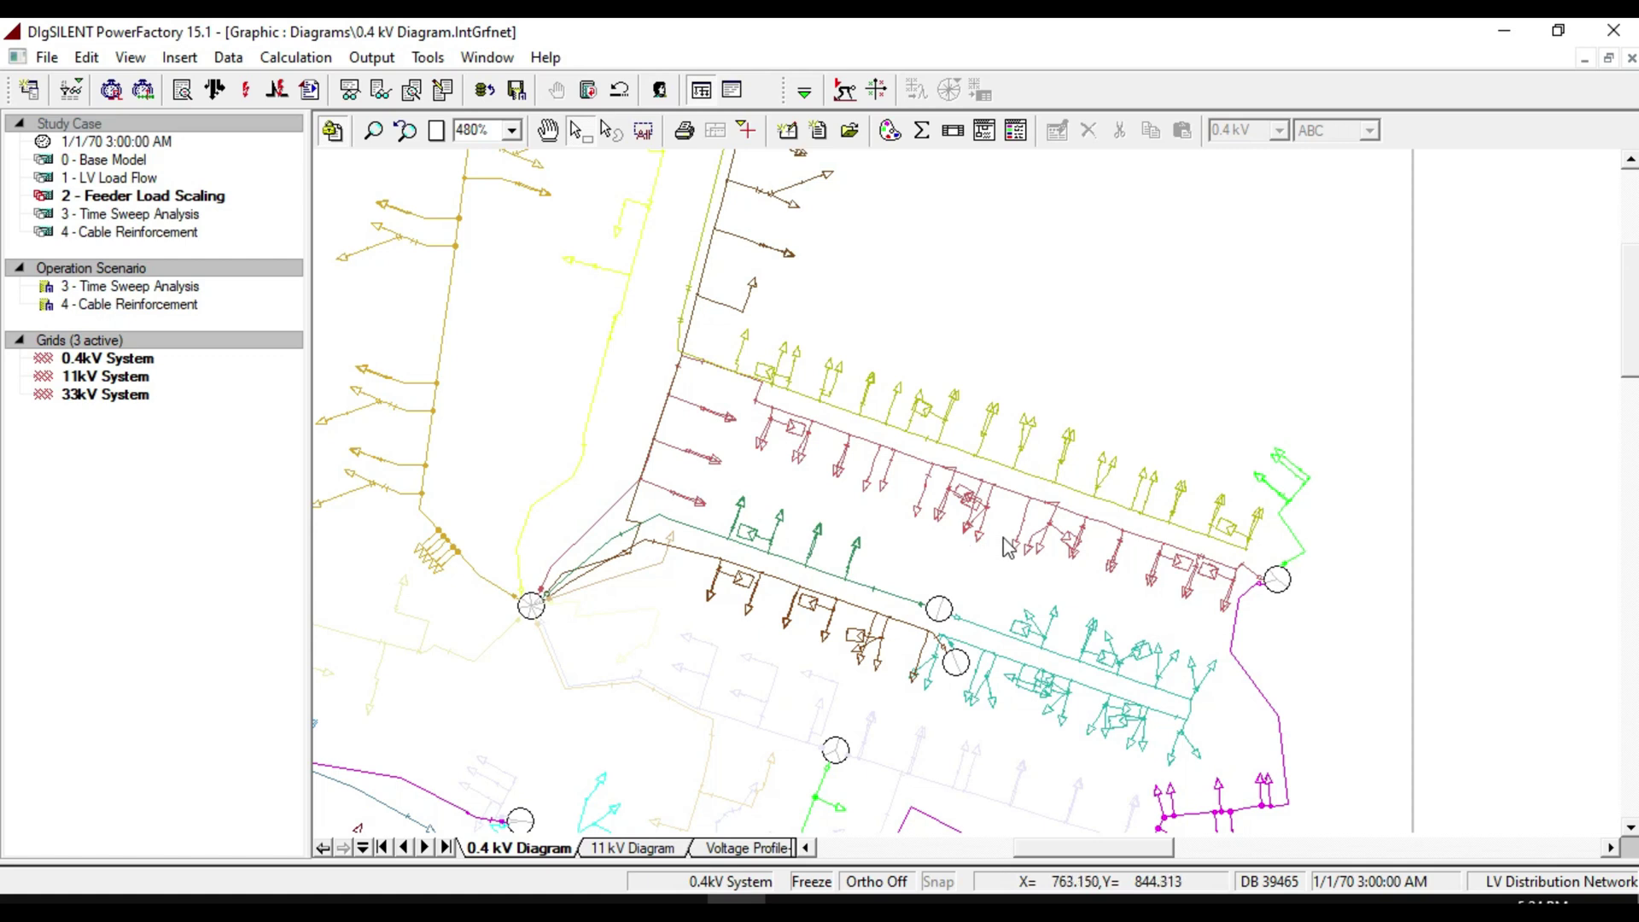
- Select nearby loads, then the pink feeder line leaving the busbar
{"action": "left_click", "coordinate": [803, 458]}
{"action": "left_click", "coordinate": [836, 386]}
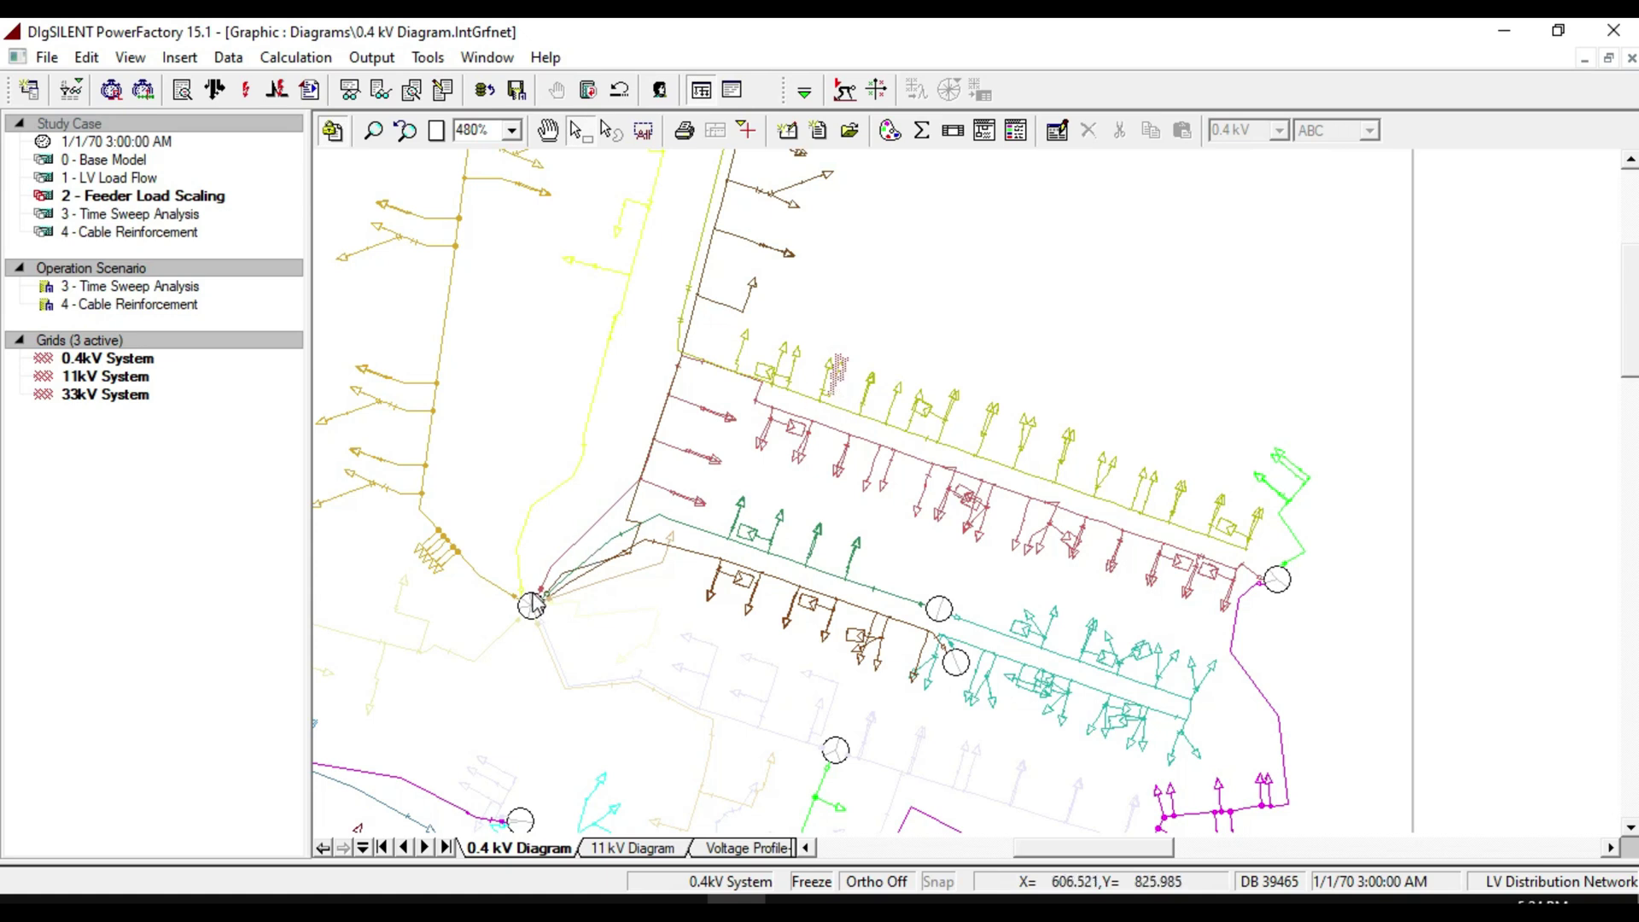
{"action": "left_click", "coordinate": [584, 531]}
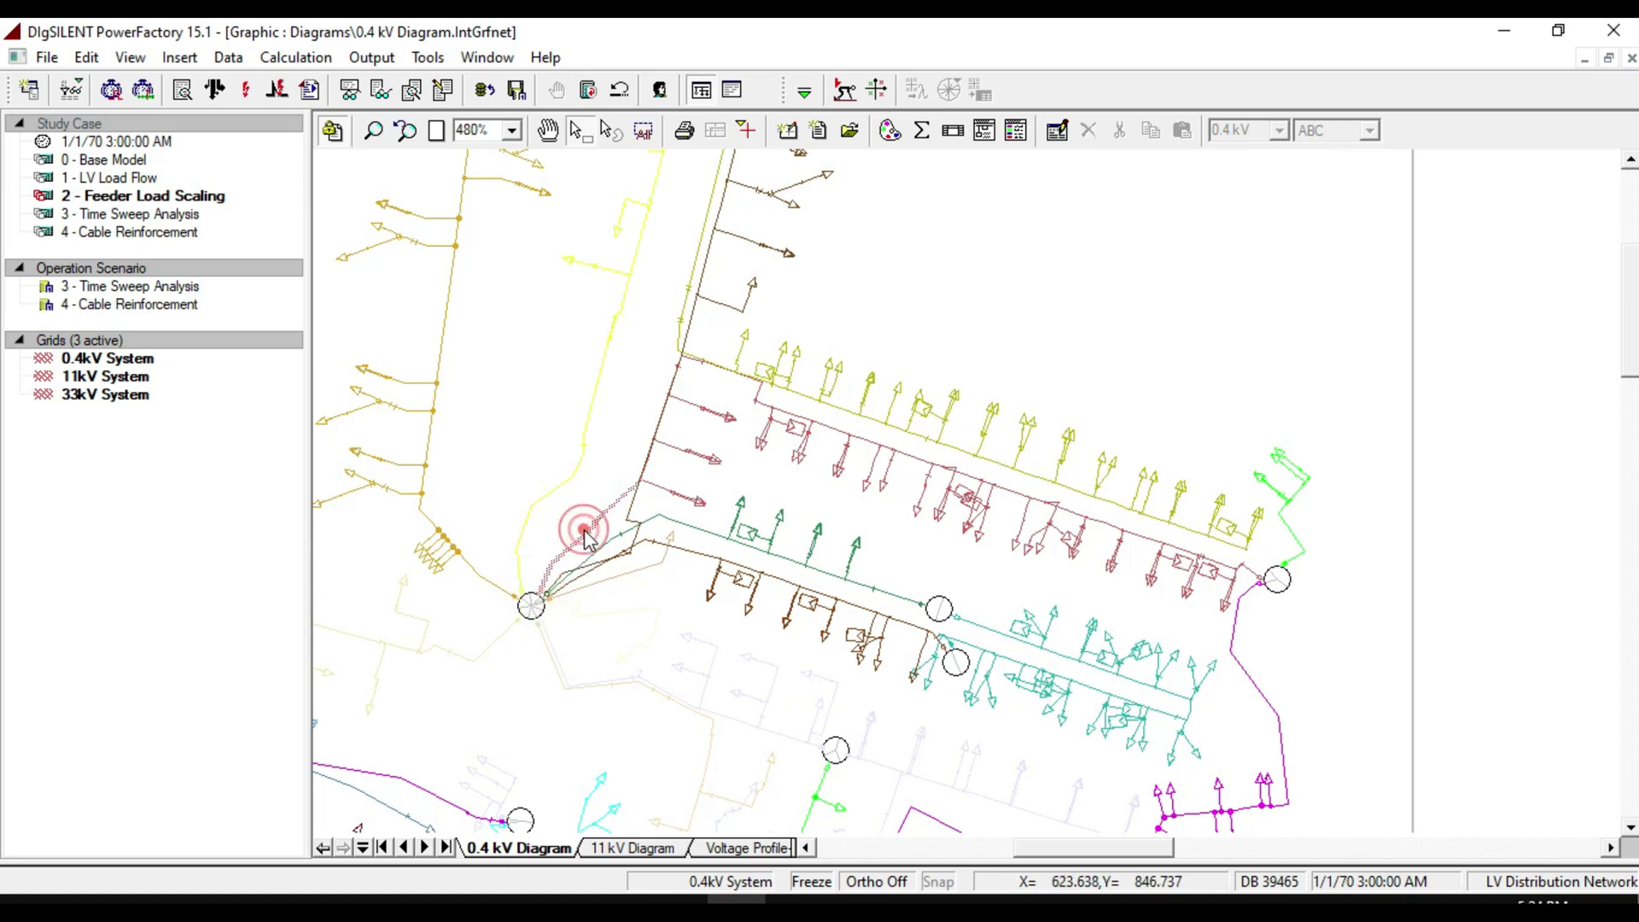
{"action": "left_click", "coordinate": [794, 430]}
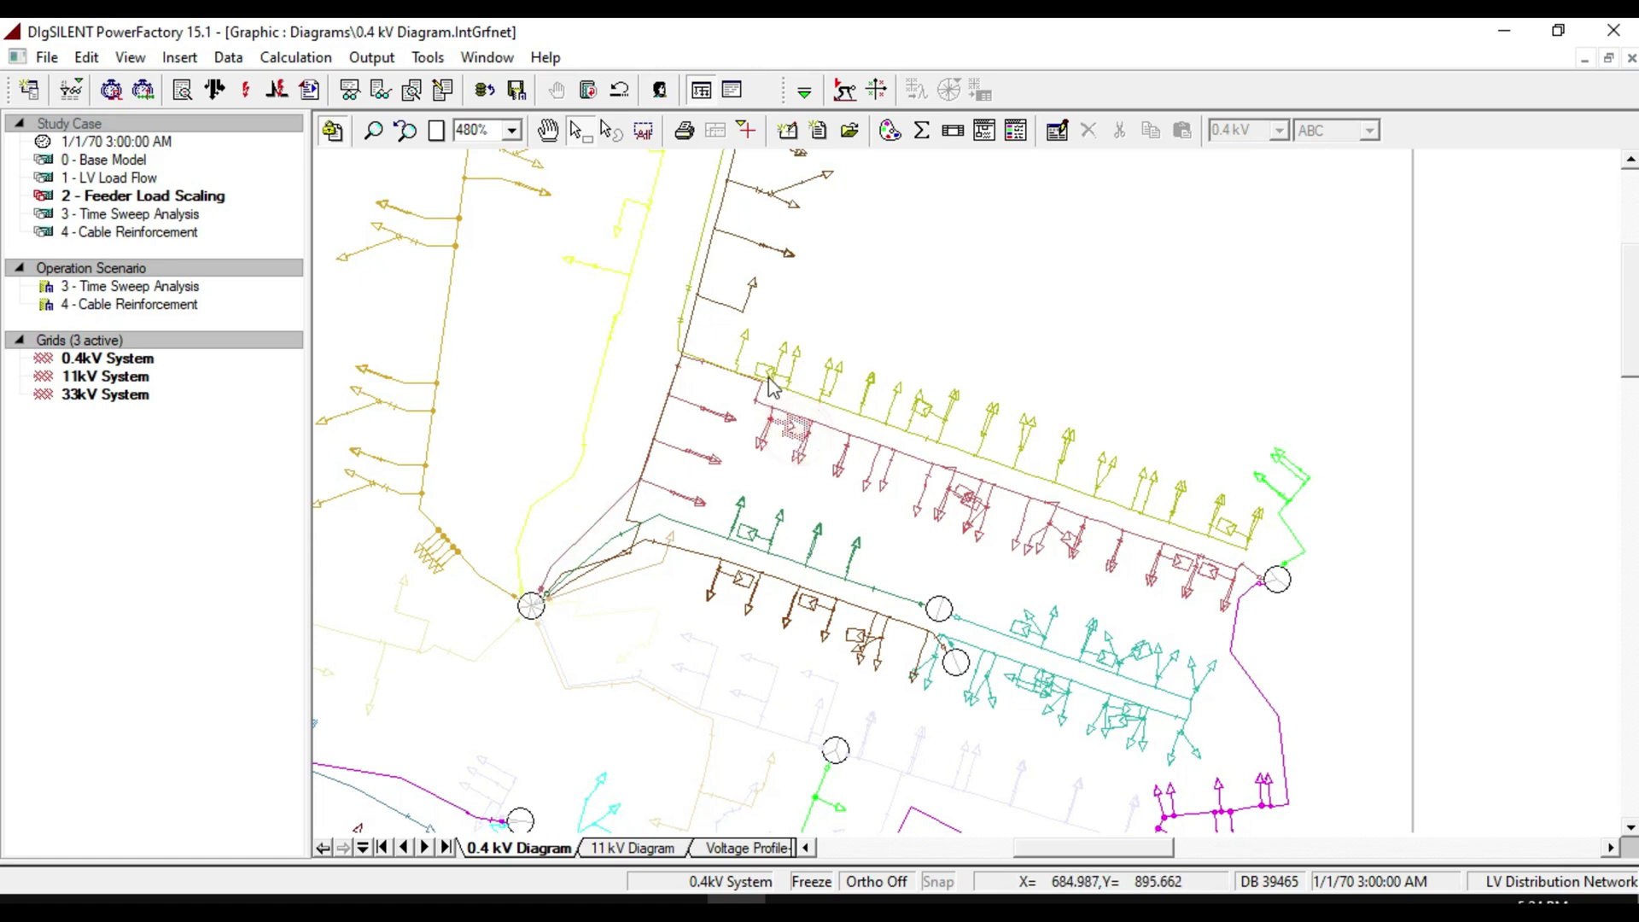
{"action": "left_click", "coordinate": [780, 347]}
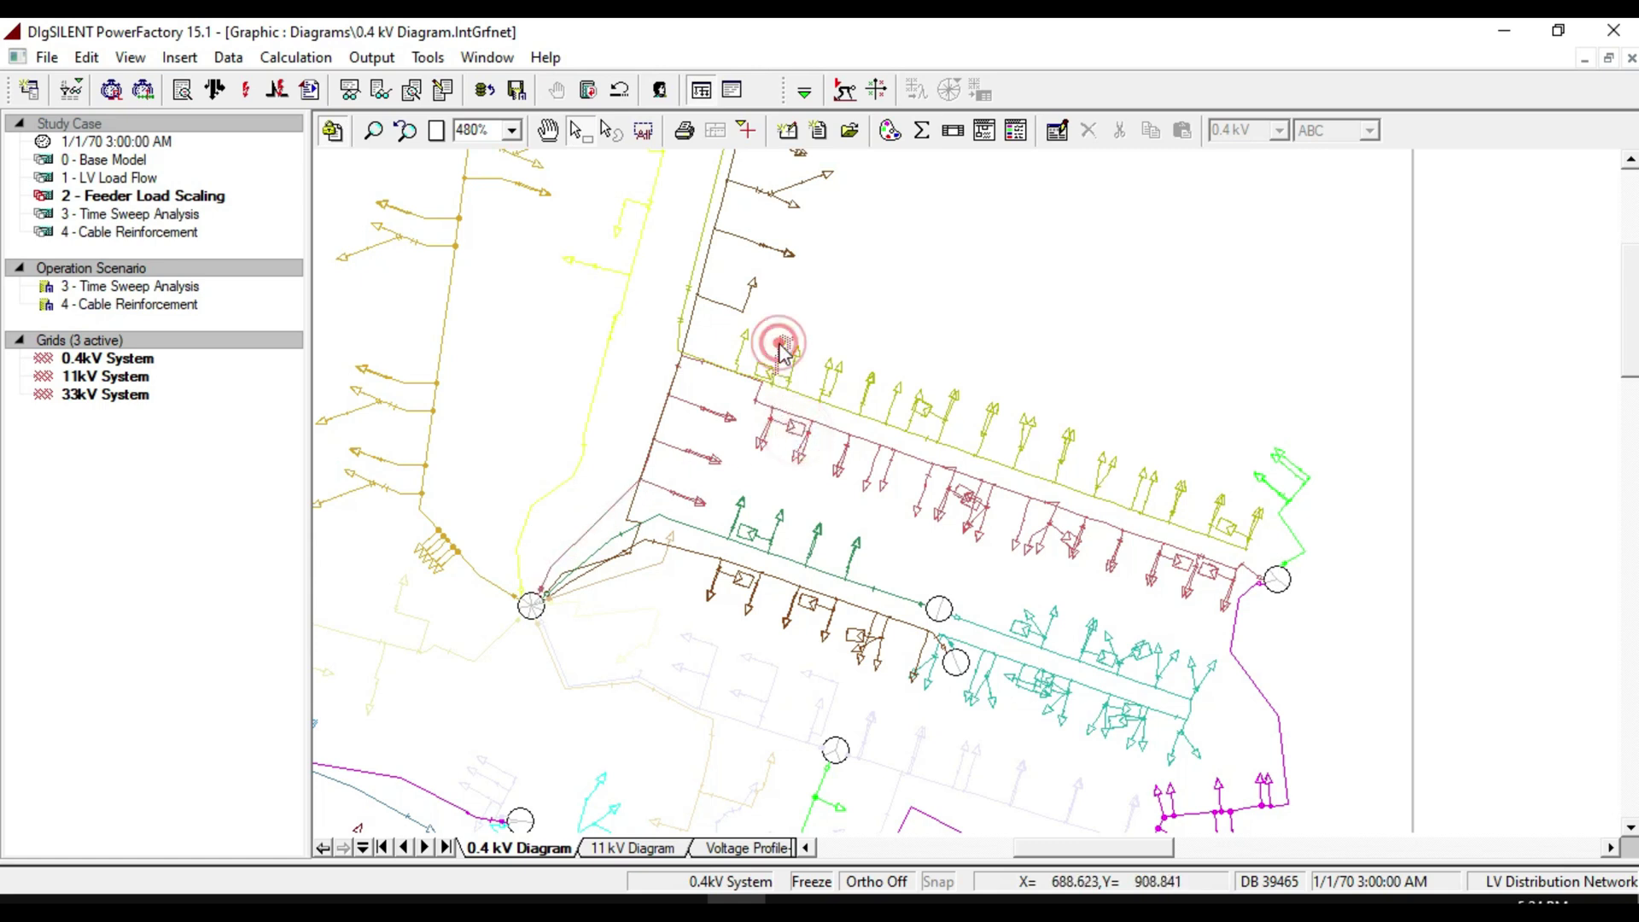
{"action": "left_click", "coordinate": [560, 572]}
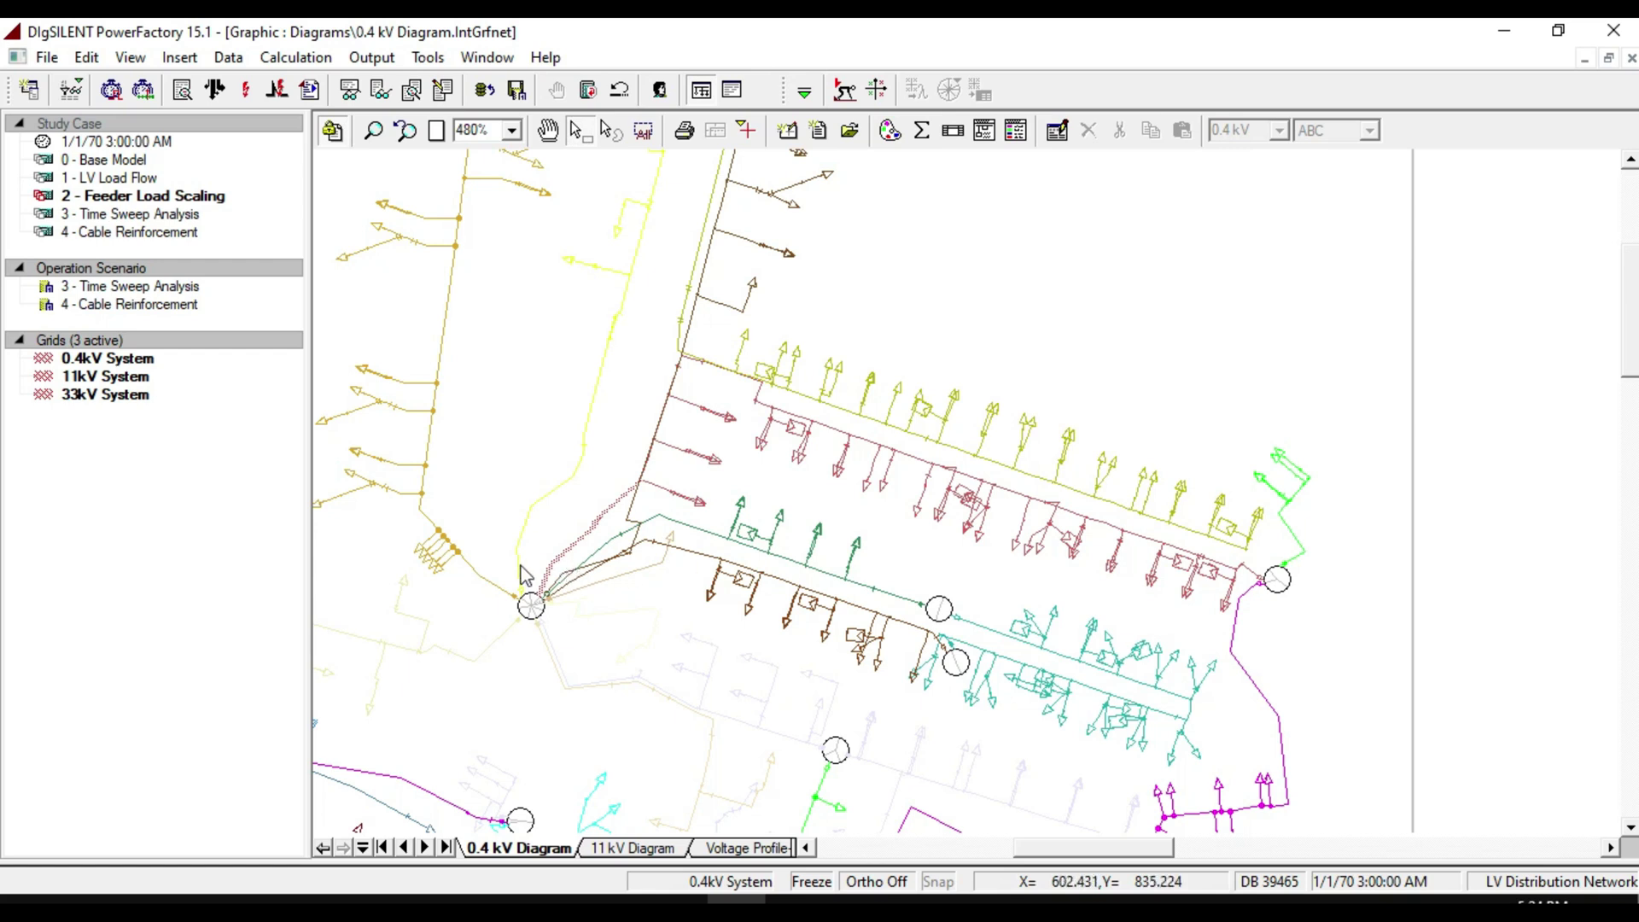
- Plot the feeder's voltage profile from the line's Show menu
{"action": "right_click", "coordinate": [553, 574]}
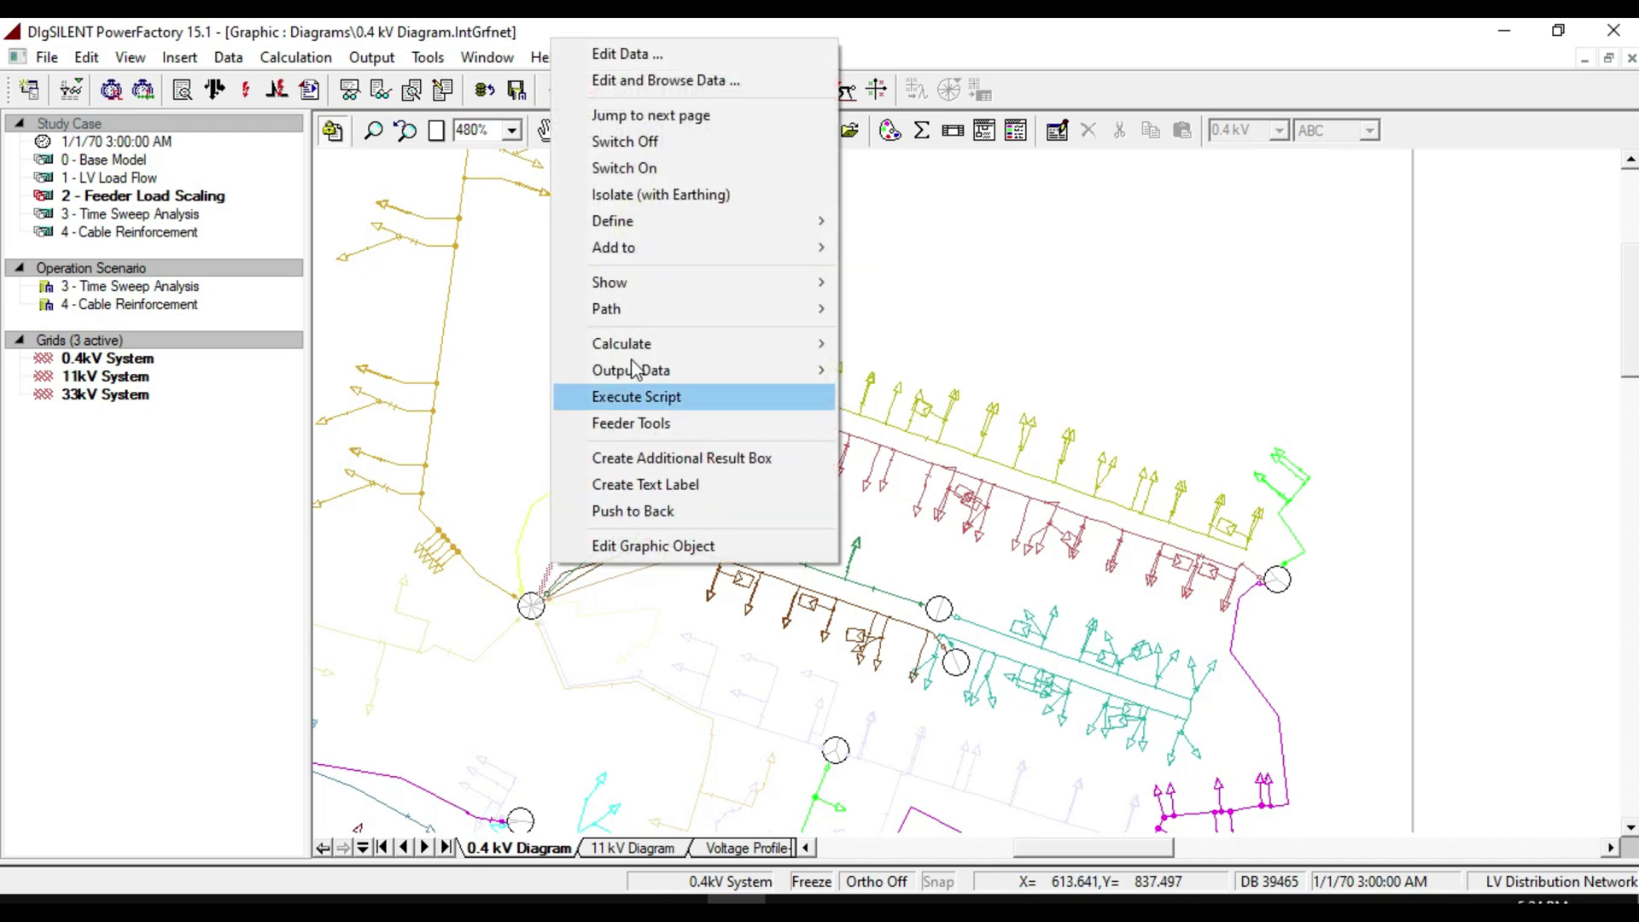
{"action": "left_click", "coordinate": [625, 286]}
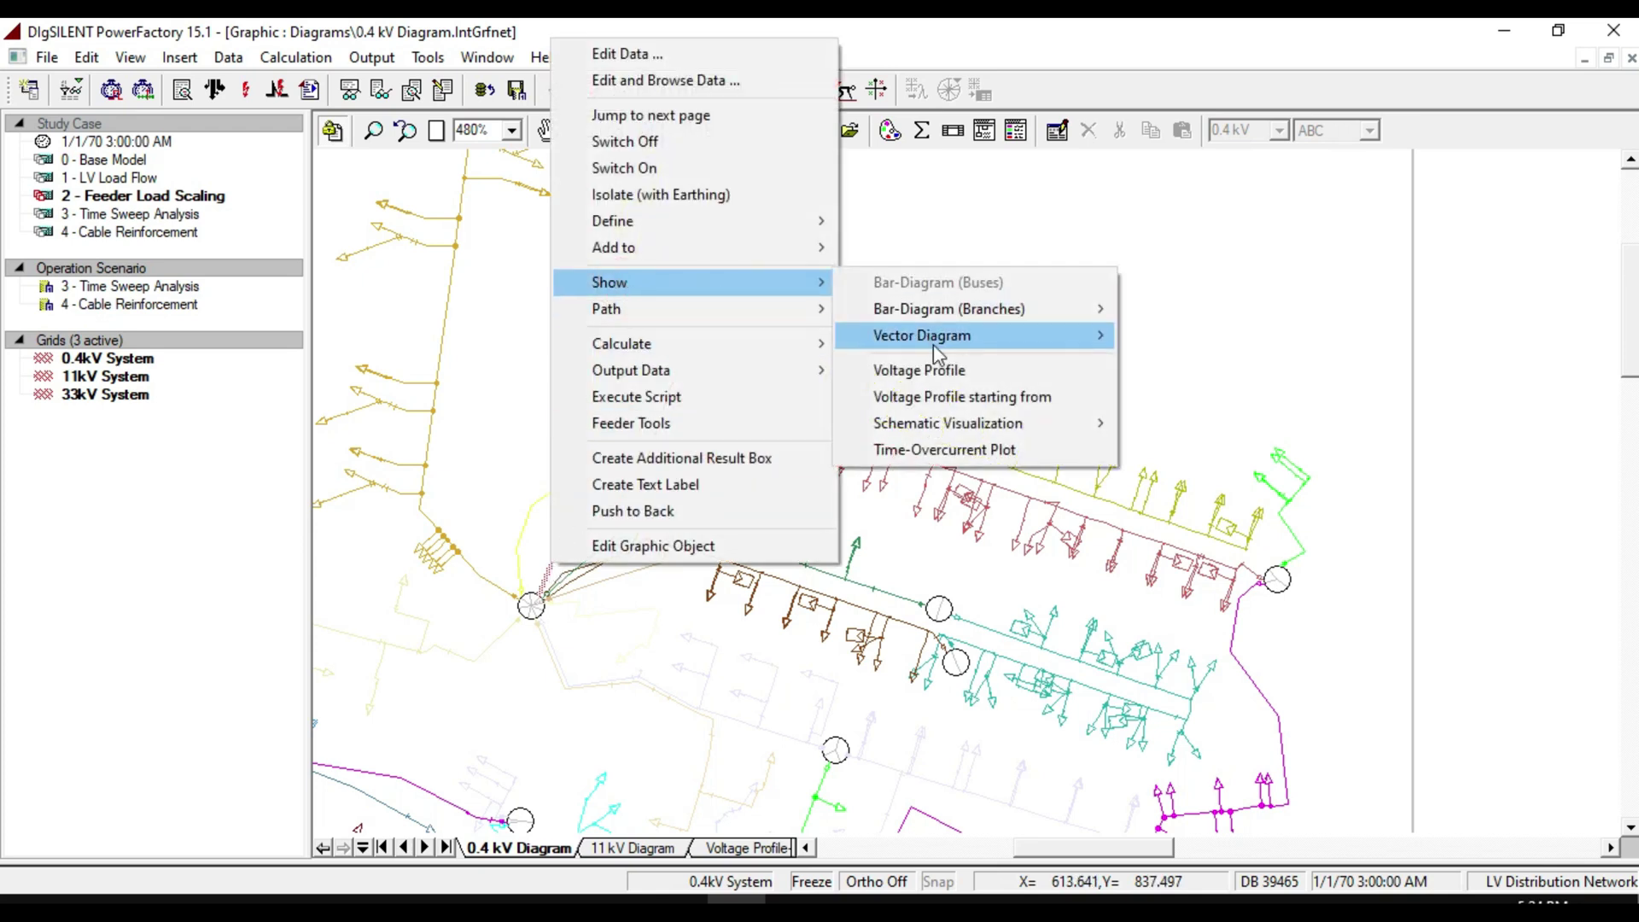
{"action": "left_click", "coordinate": [934, 367]}
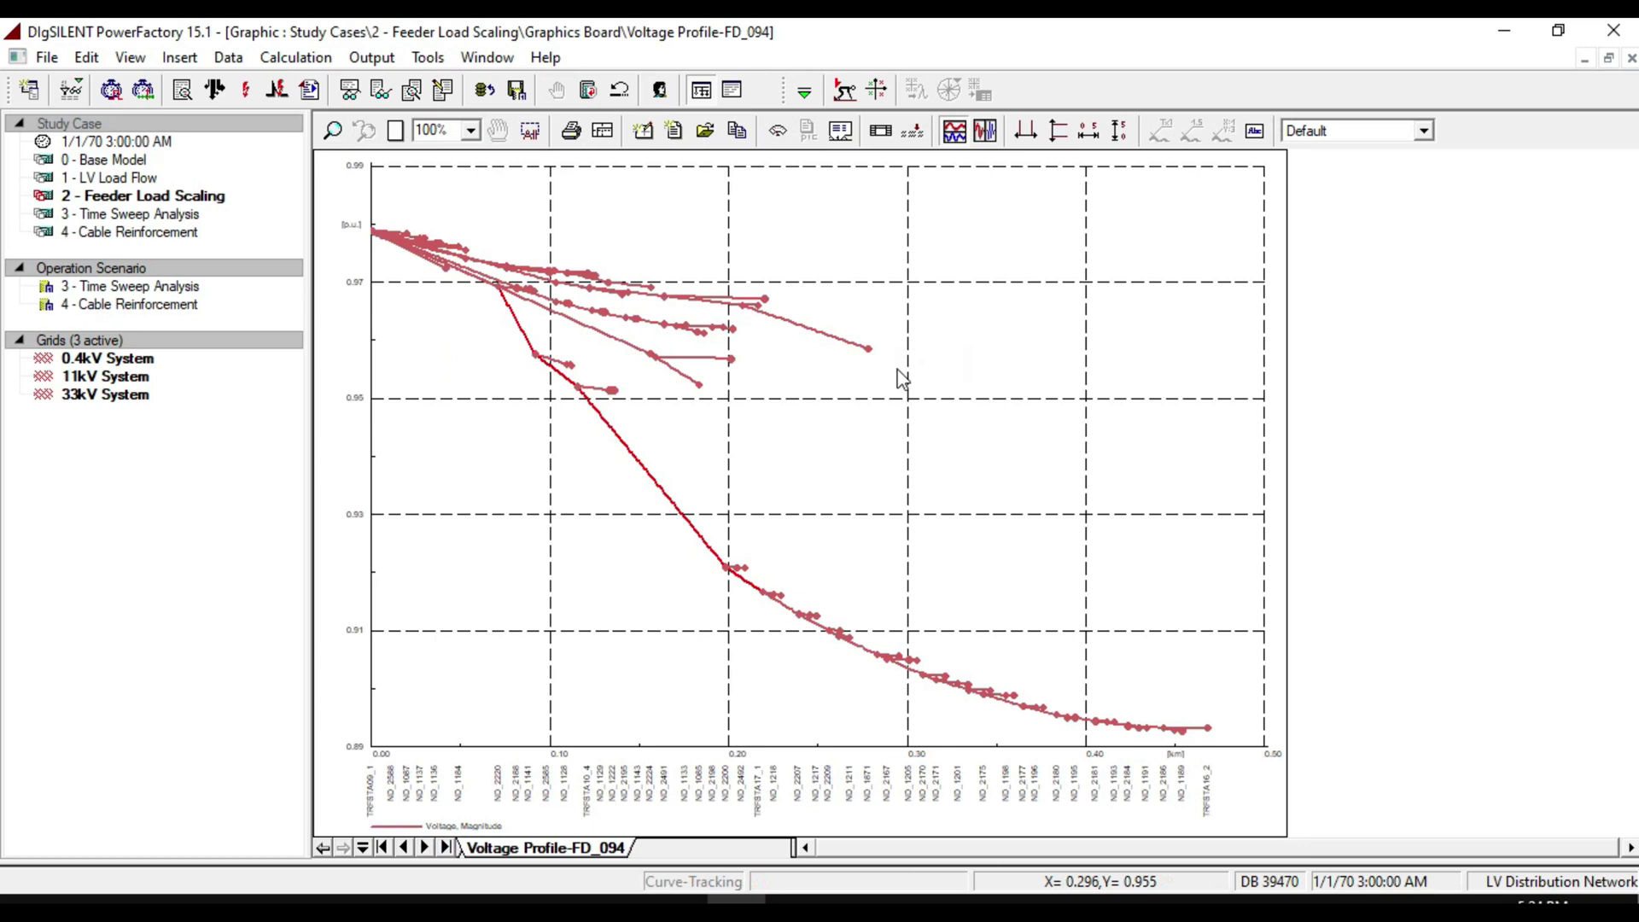
- Check through Edit Feeder that the plotted feeder is FD_094, then close the dialog
{"action": "left_click", "coordinate": [600, 288]}
{"action": "right_click", "coordinate": [601, 288]}
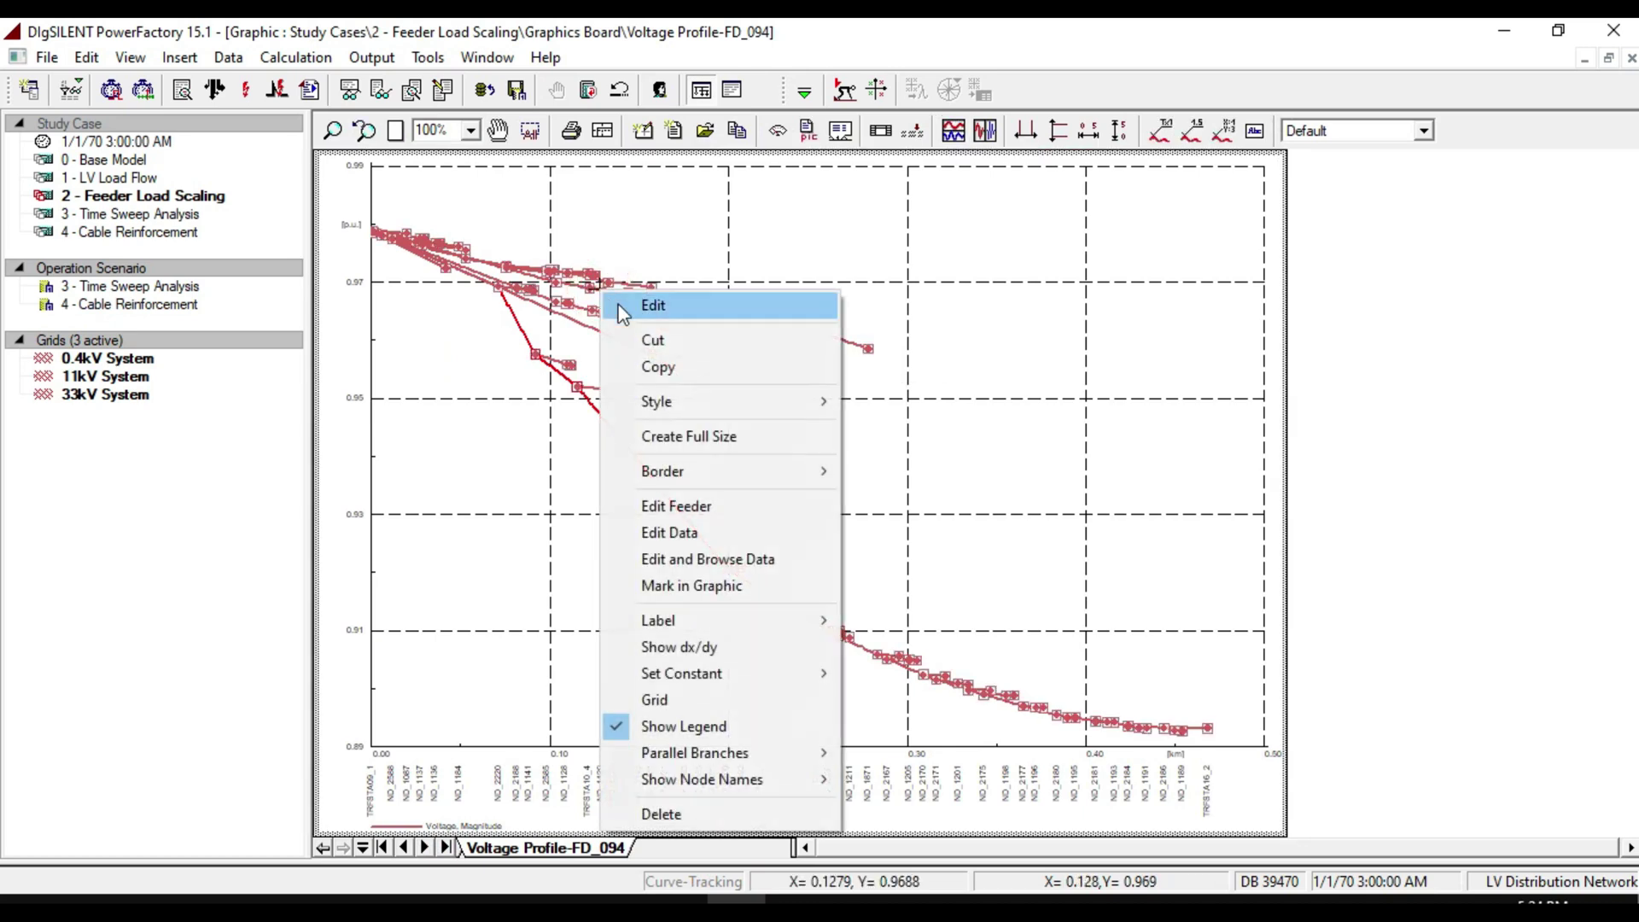
{"action": "left_click", "coordinate": [675, 506]}
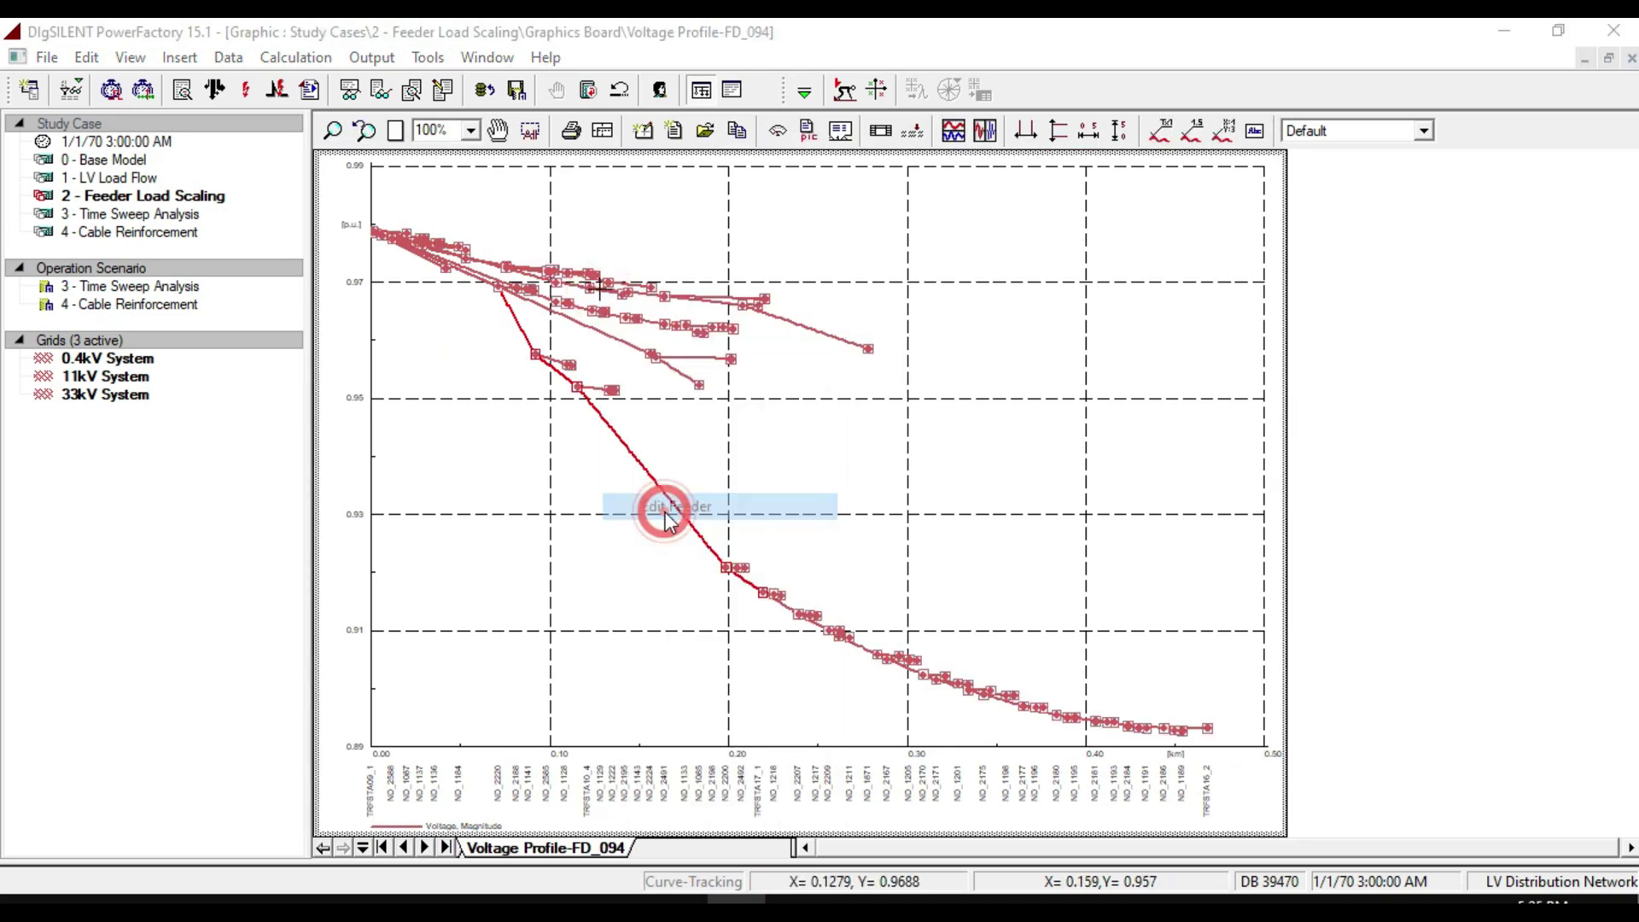
{"action": "left_click", "coordinate": [831, 200]}
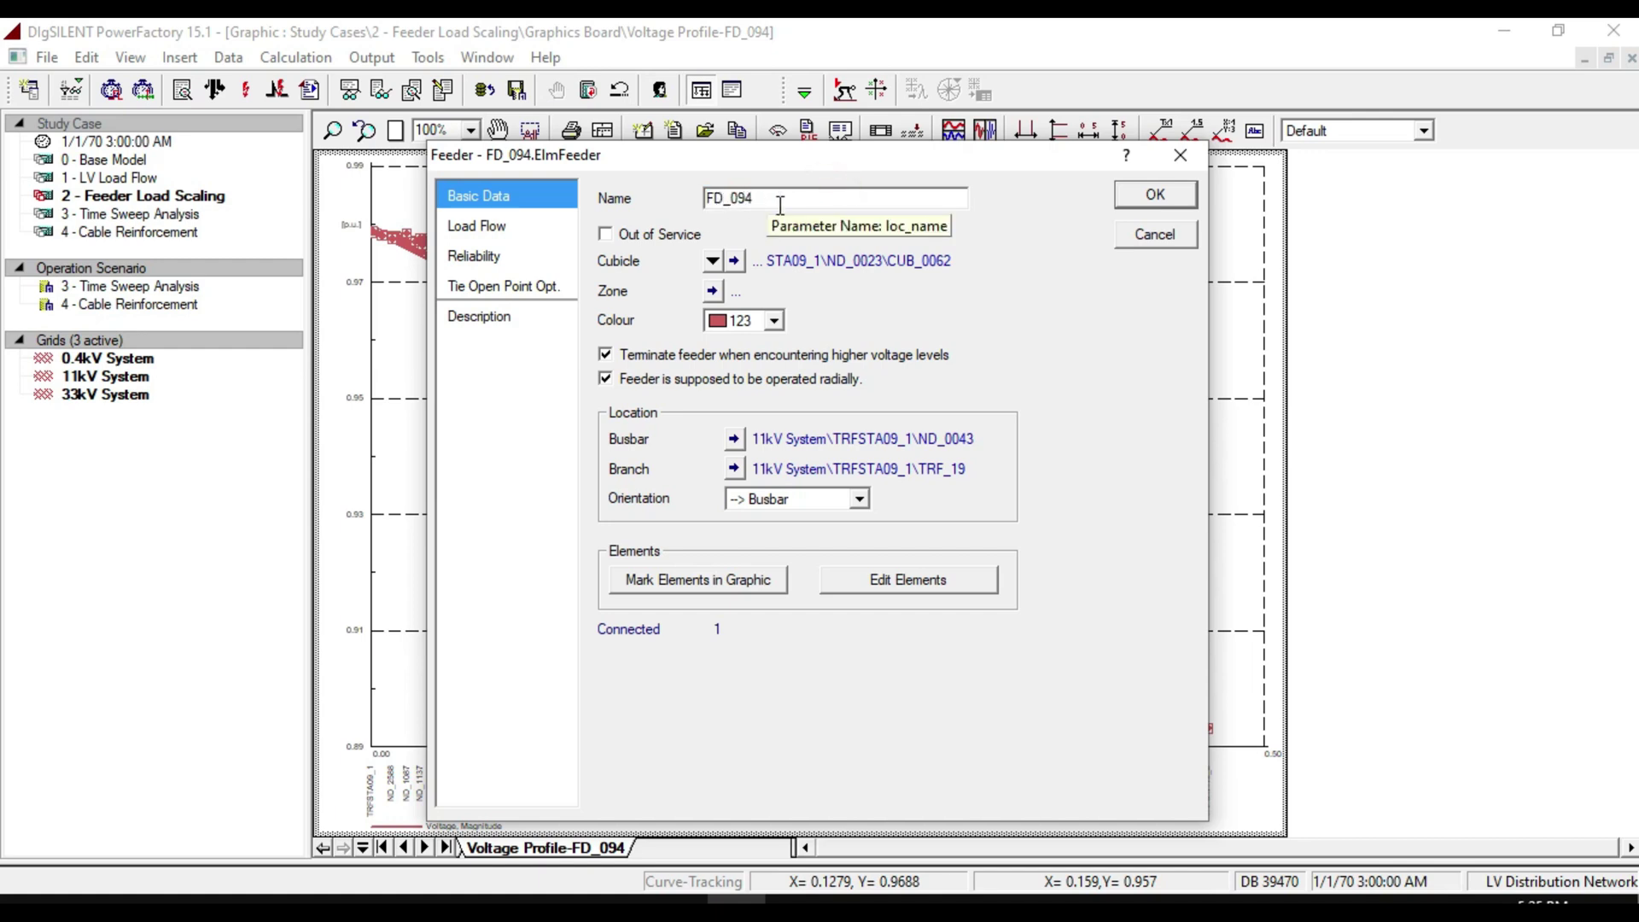
{"action": "key", "text": "Return"}
{"action": "left_click", "coordinate": [72, 89]}
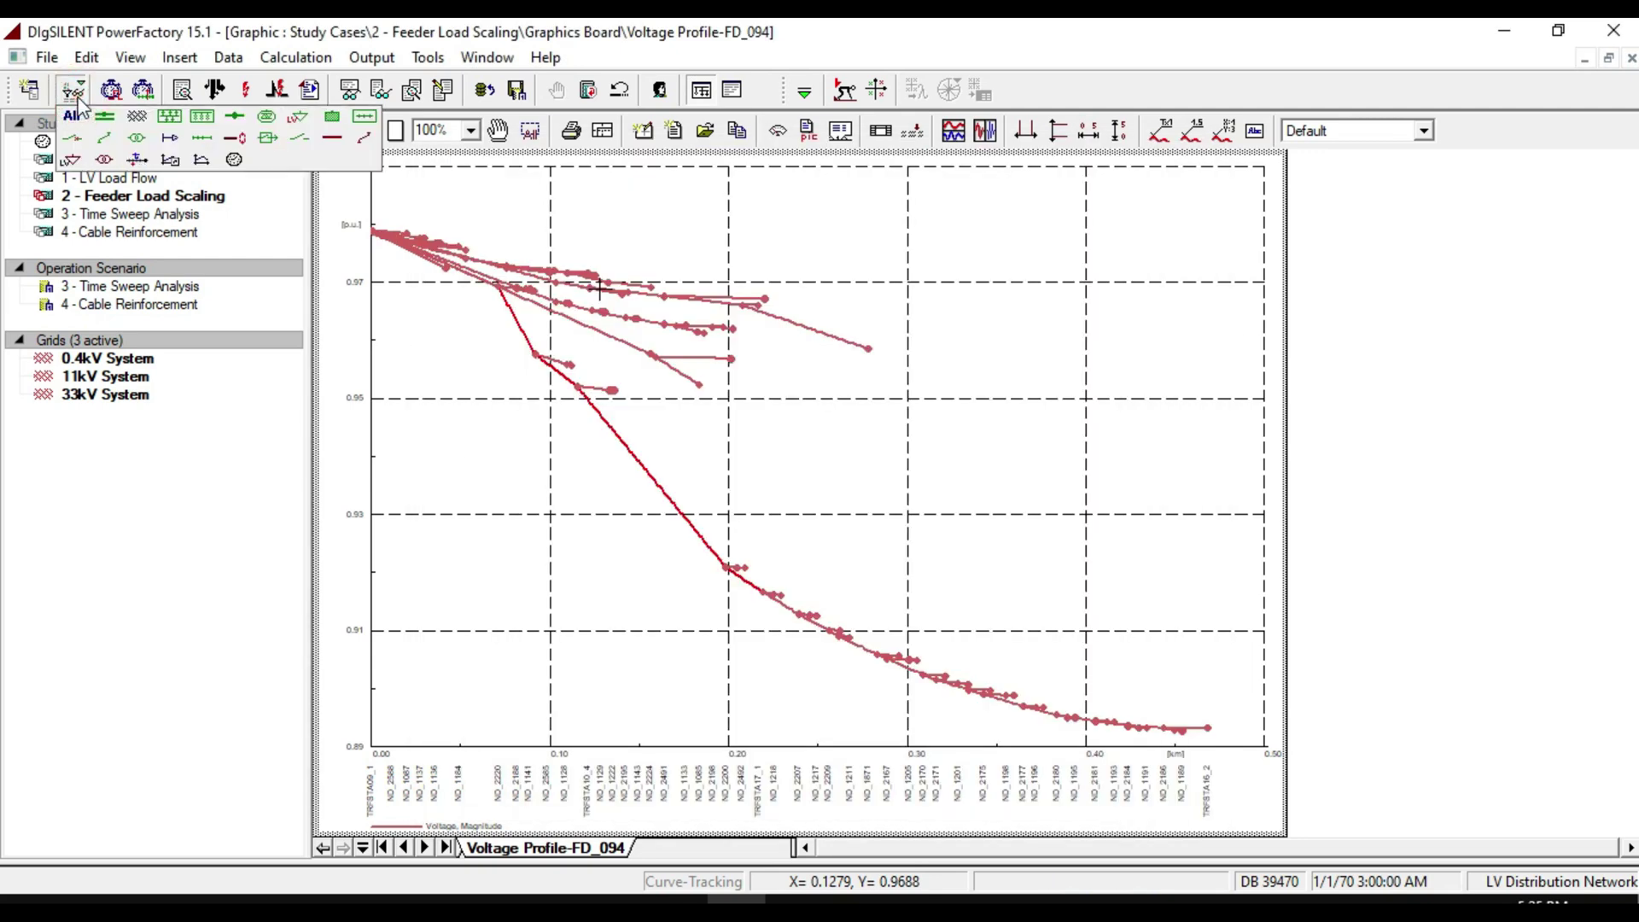
- List all feeders in an enlarged filter window and select FD_094
{"action": "left_click", "coordinate": [171, 139]}
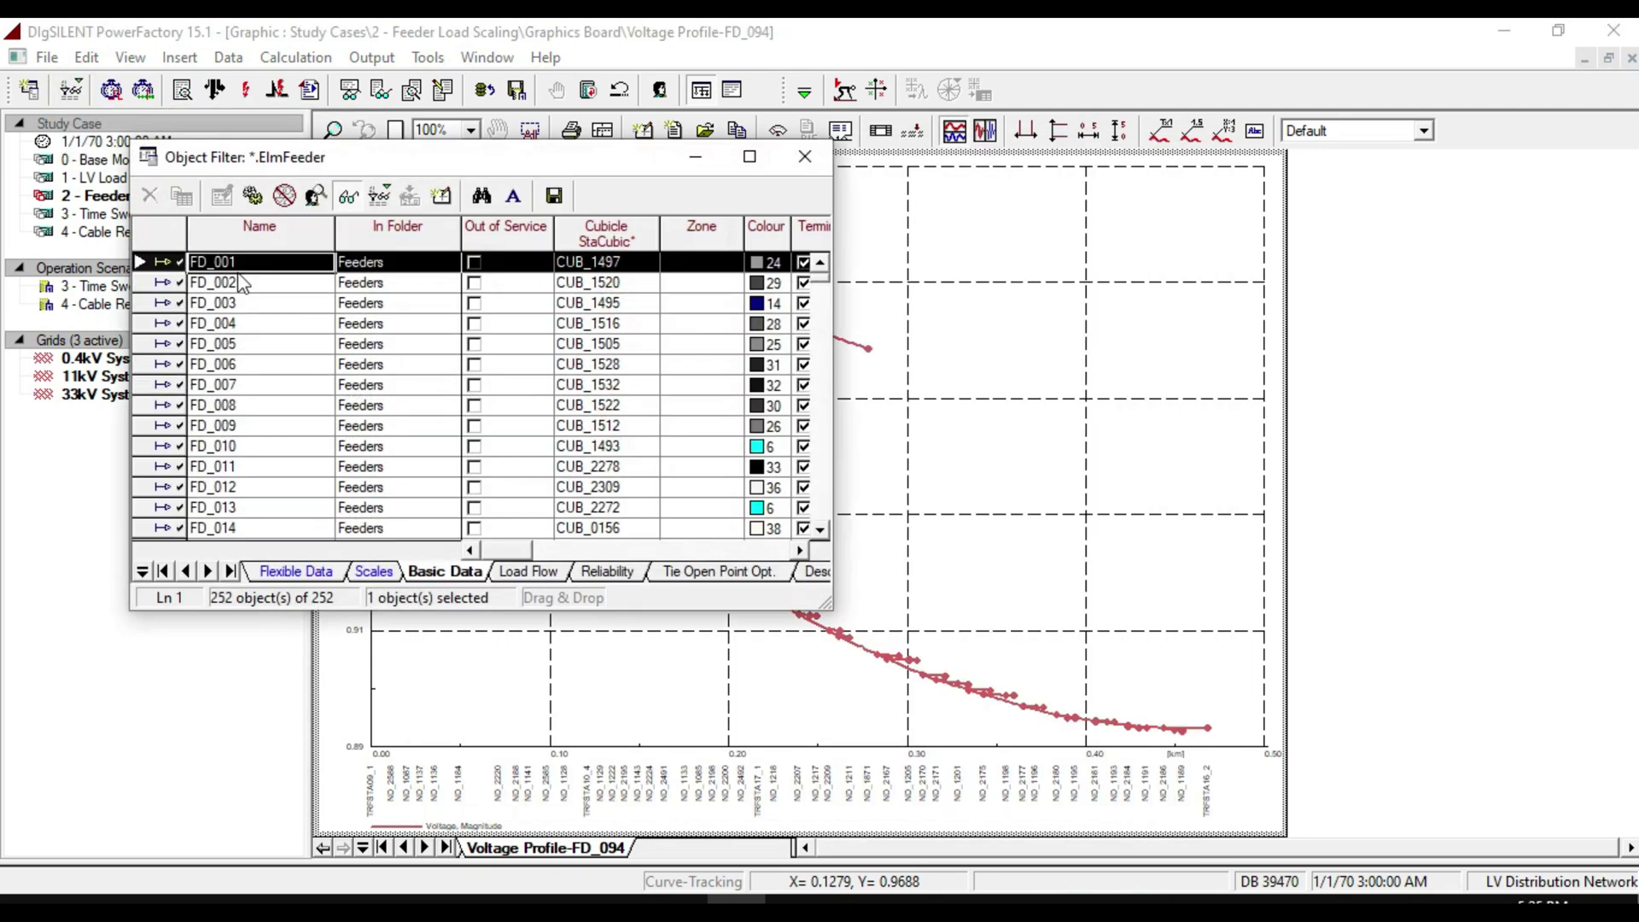
{"action": "left_click", "coordinate": [750, 157]}
{"action": "scroll", "coordinate": [162, 417], "scroll_direction": "down", "scroll_amount": 7}
{"action": "scroll", "coordinate": [162, 419], "scroll_direction": "down", "scroll_amount": 18}
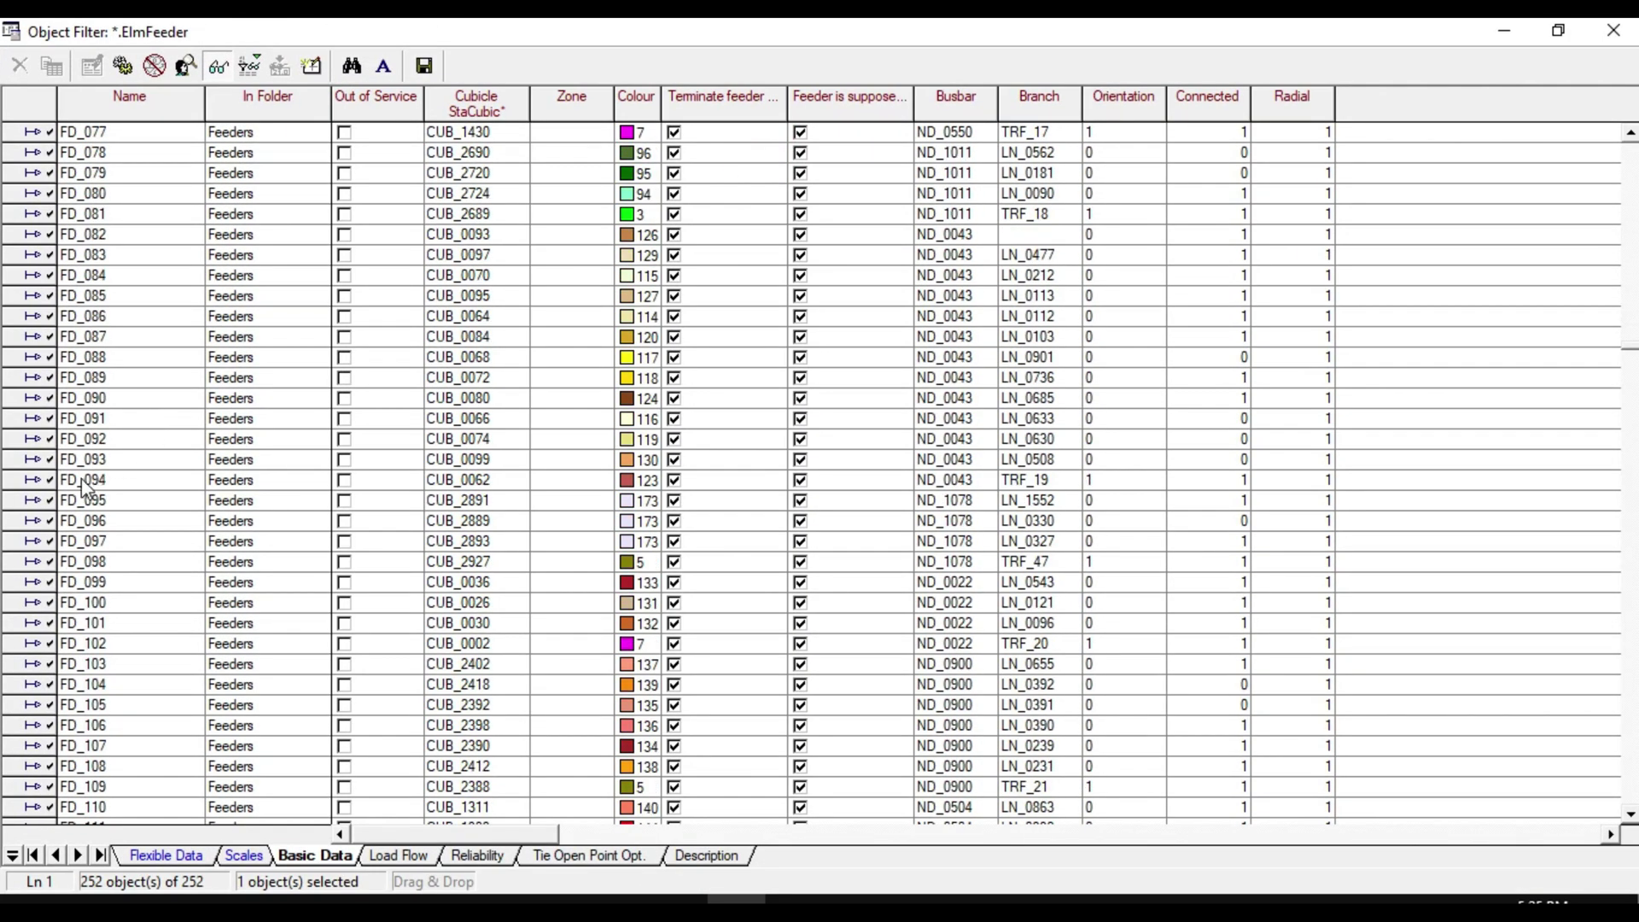
{"action": "left_click", "coordinate": [83, 482]}
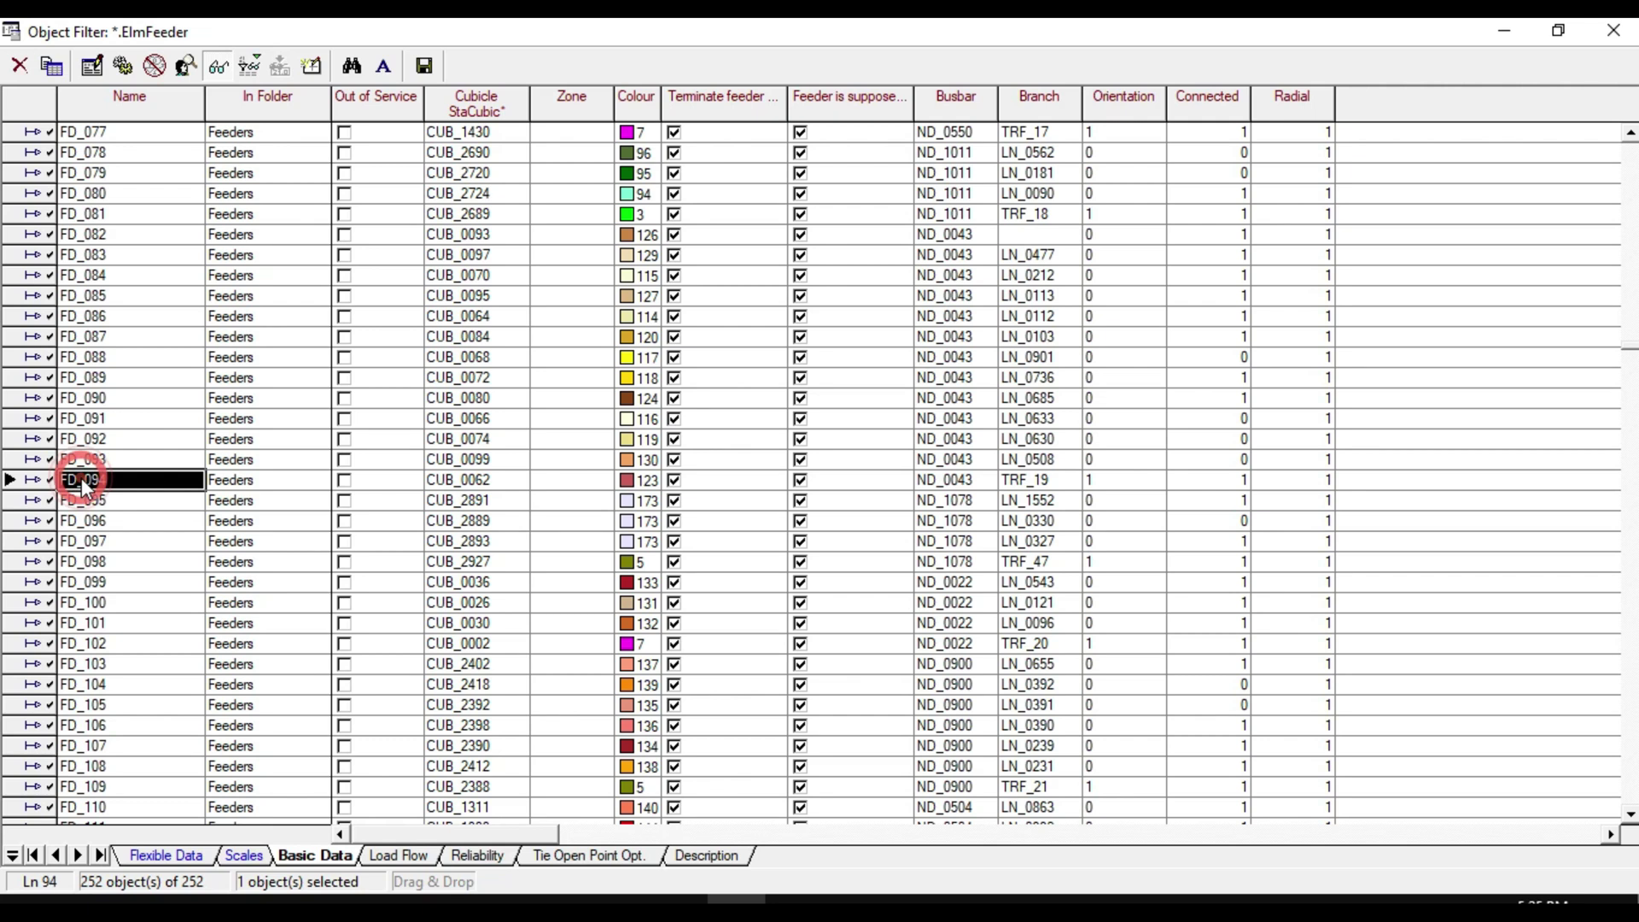
- Execute the TimeSweep script on FD_094 with start 0, stop 24 and 1-hour step
{"action": "right_click", "coordinate": [34, 490]}
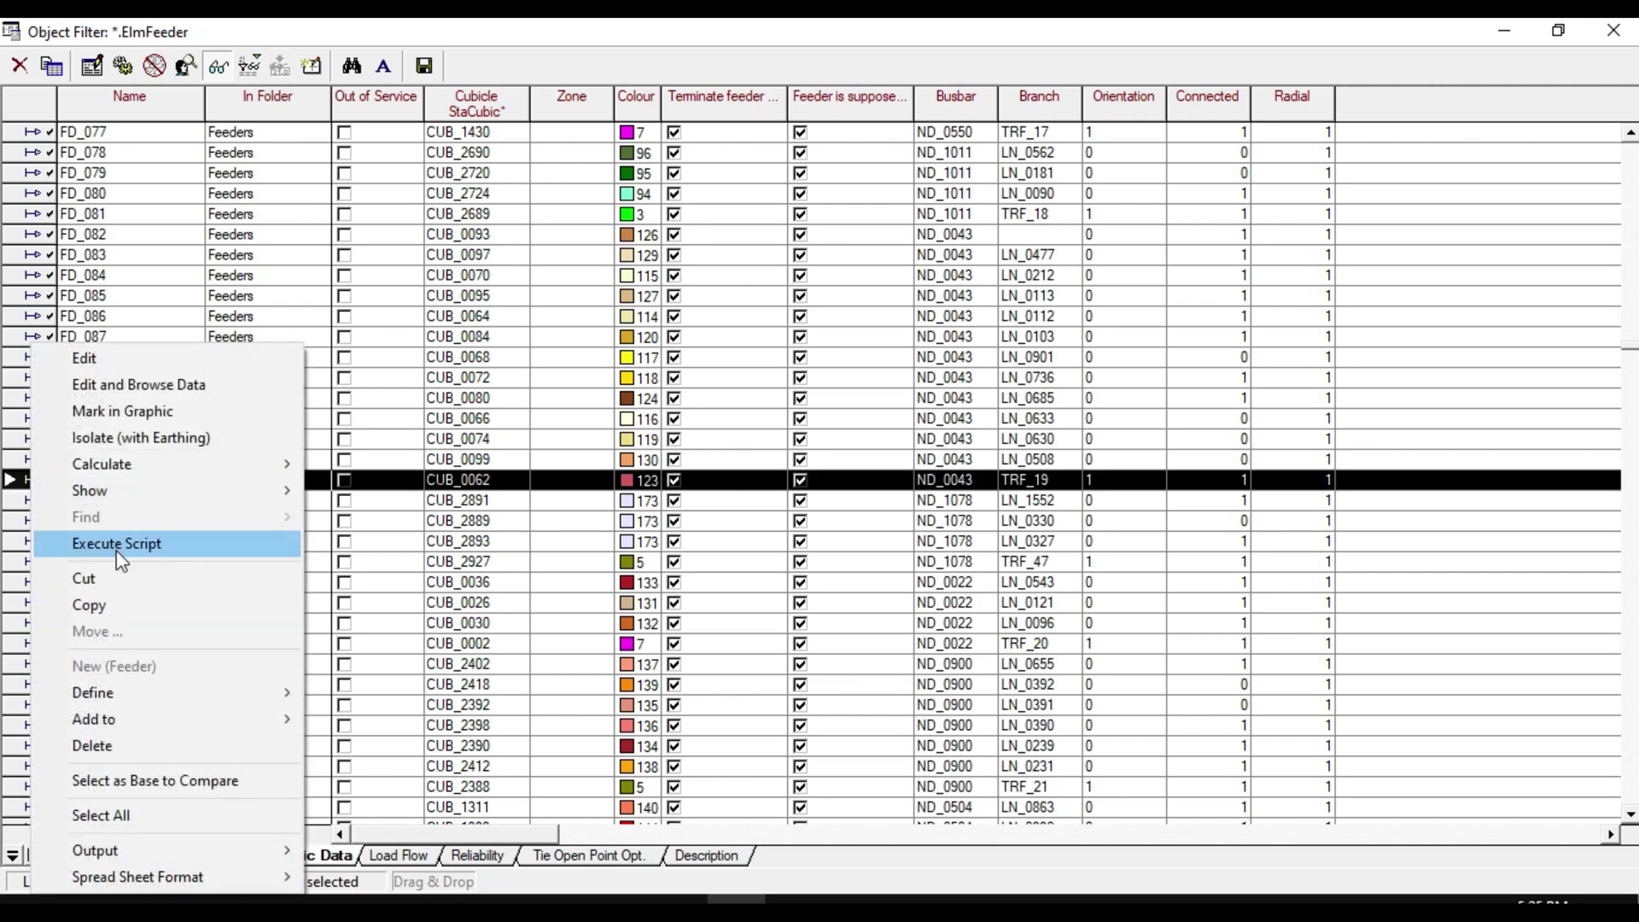
{"action": "left_click", "coordinate": [121, 559]}
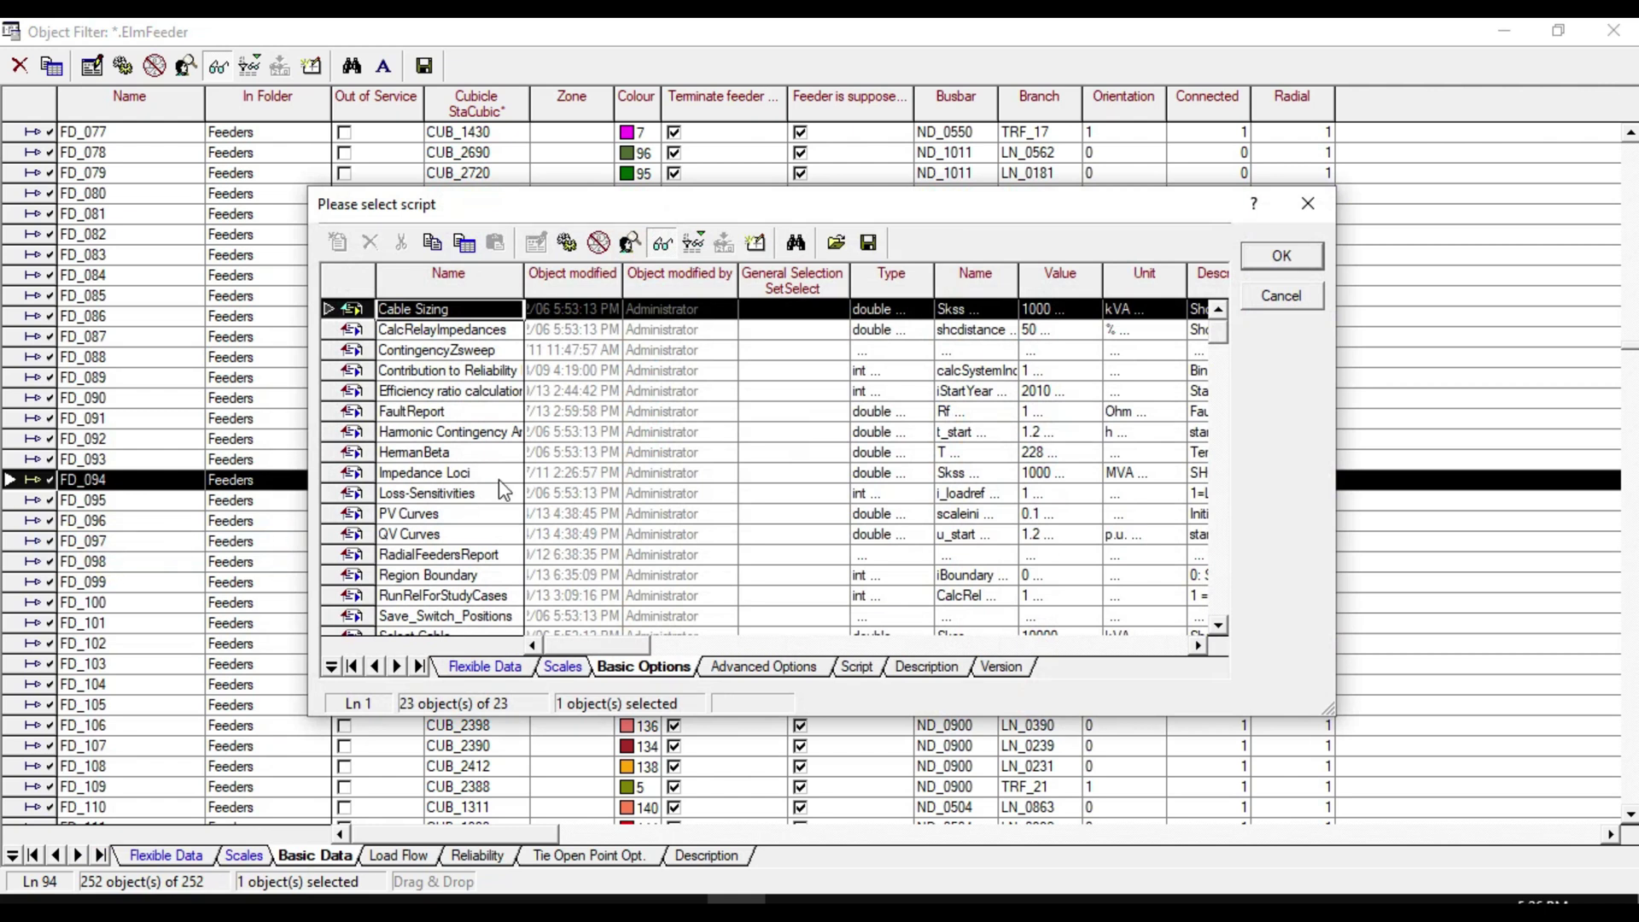
{"action": "scroll", "coordinate": [506, 488], "scroll_direction": "down", "scroll_amount": 3}
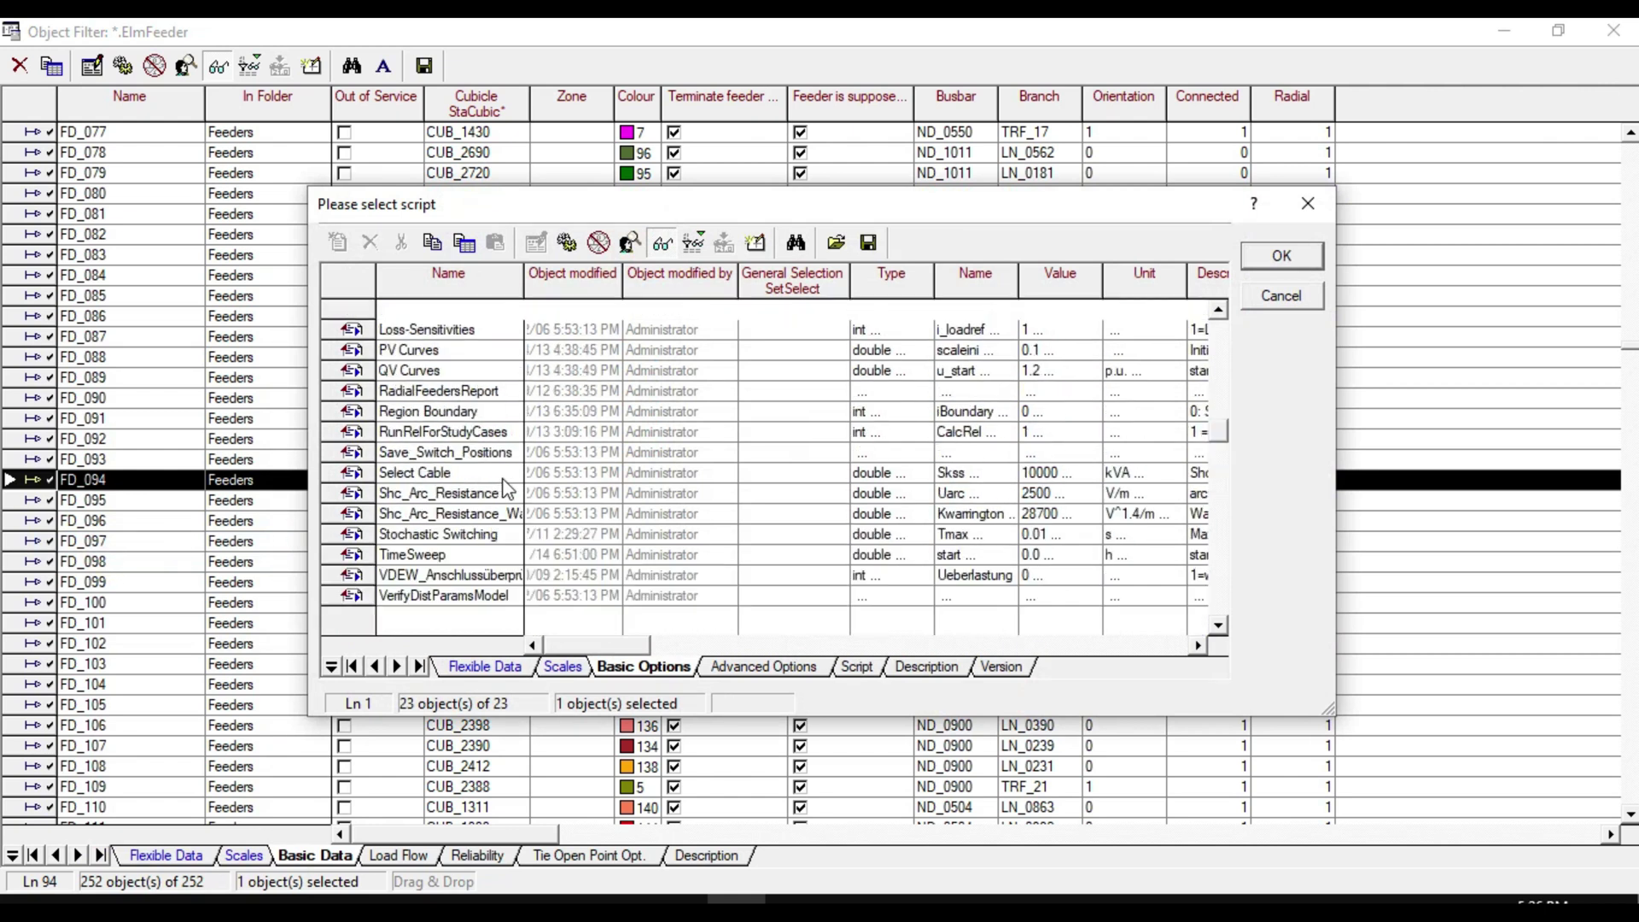
{"action": "double_click", "coordinate": [350, 552]}
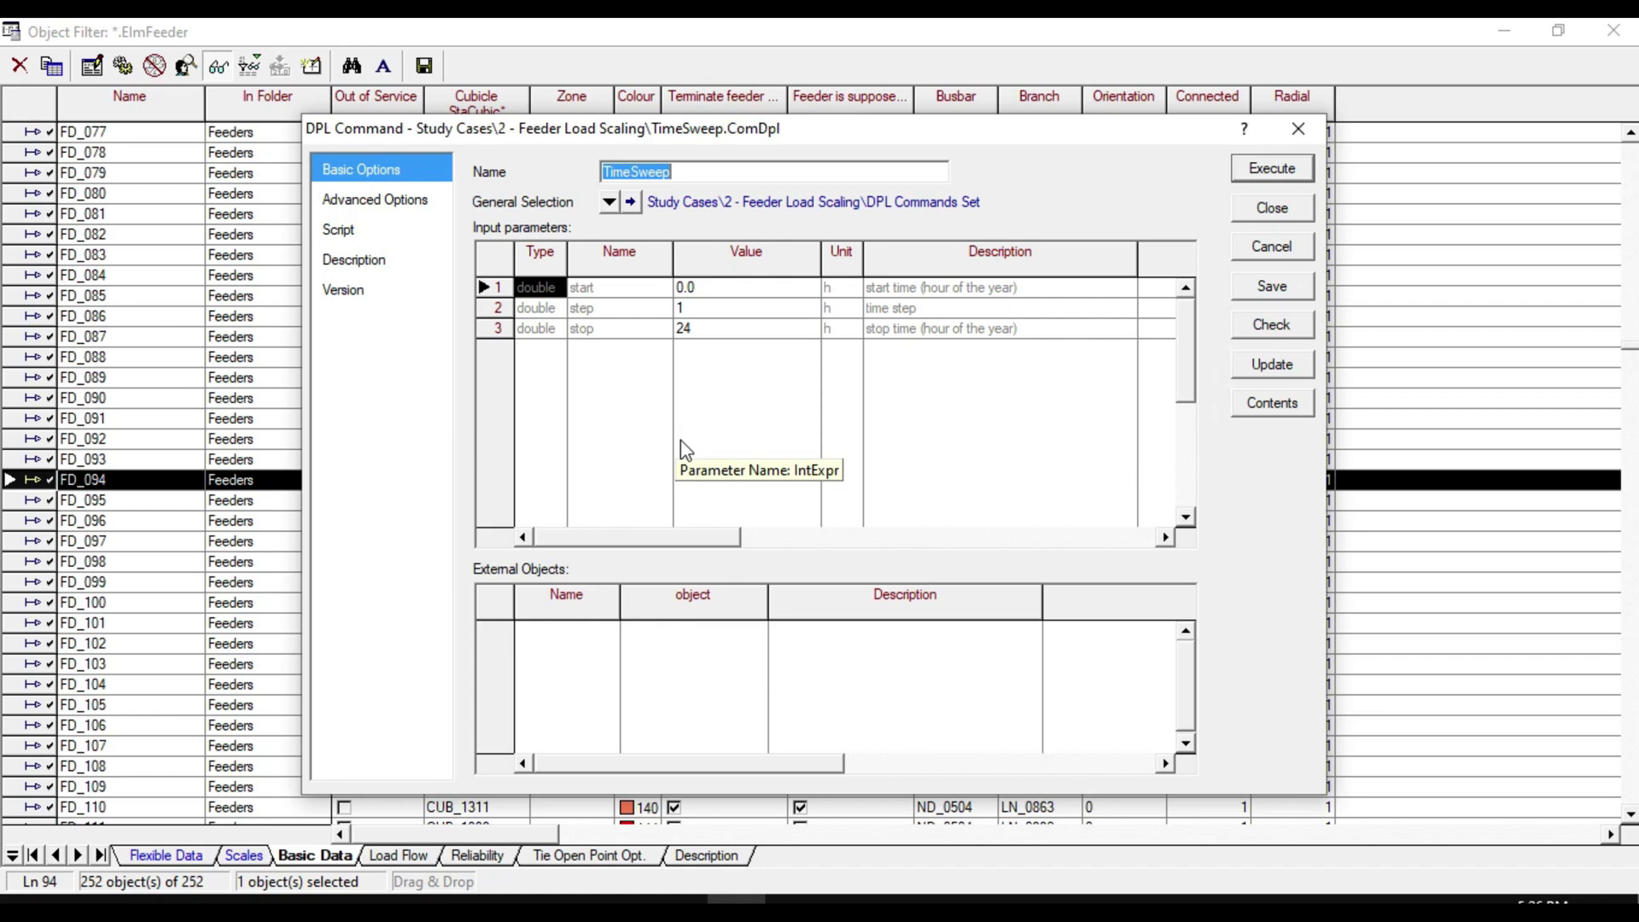
{"action": "left_click", "coordinate": [690, 290]}
{"action": "left_click", "coordinate": [715, 329]}
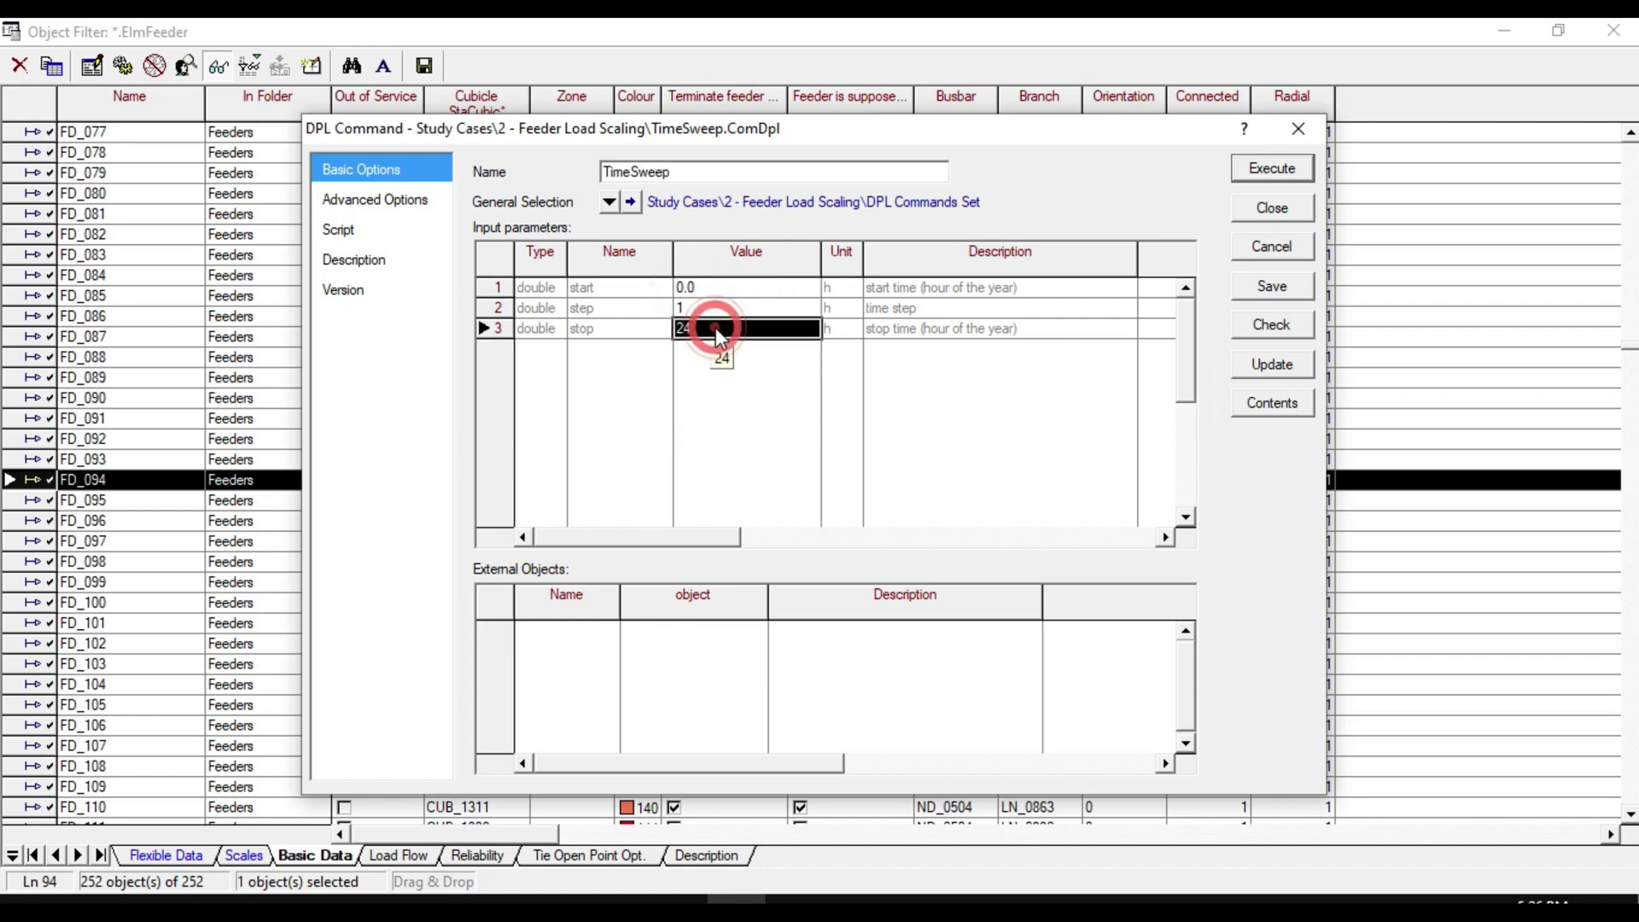
{"action": "left_click", "coordinate": [696, 310]}
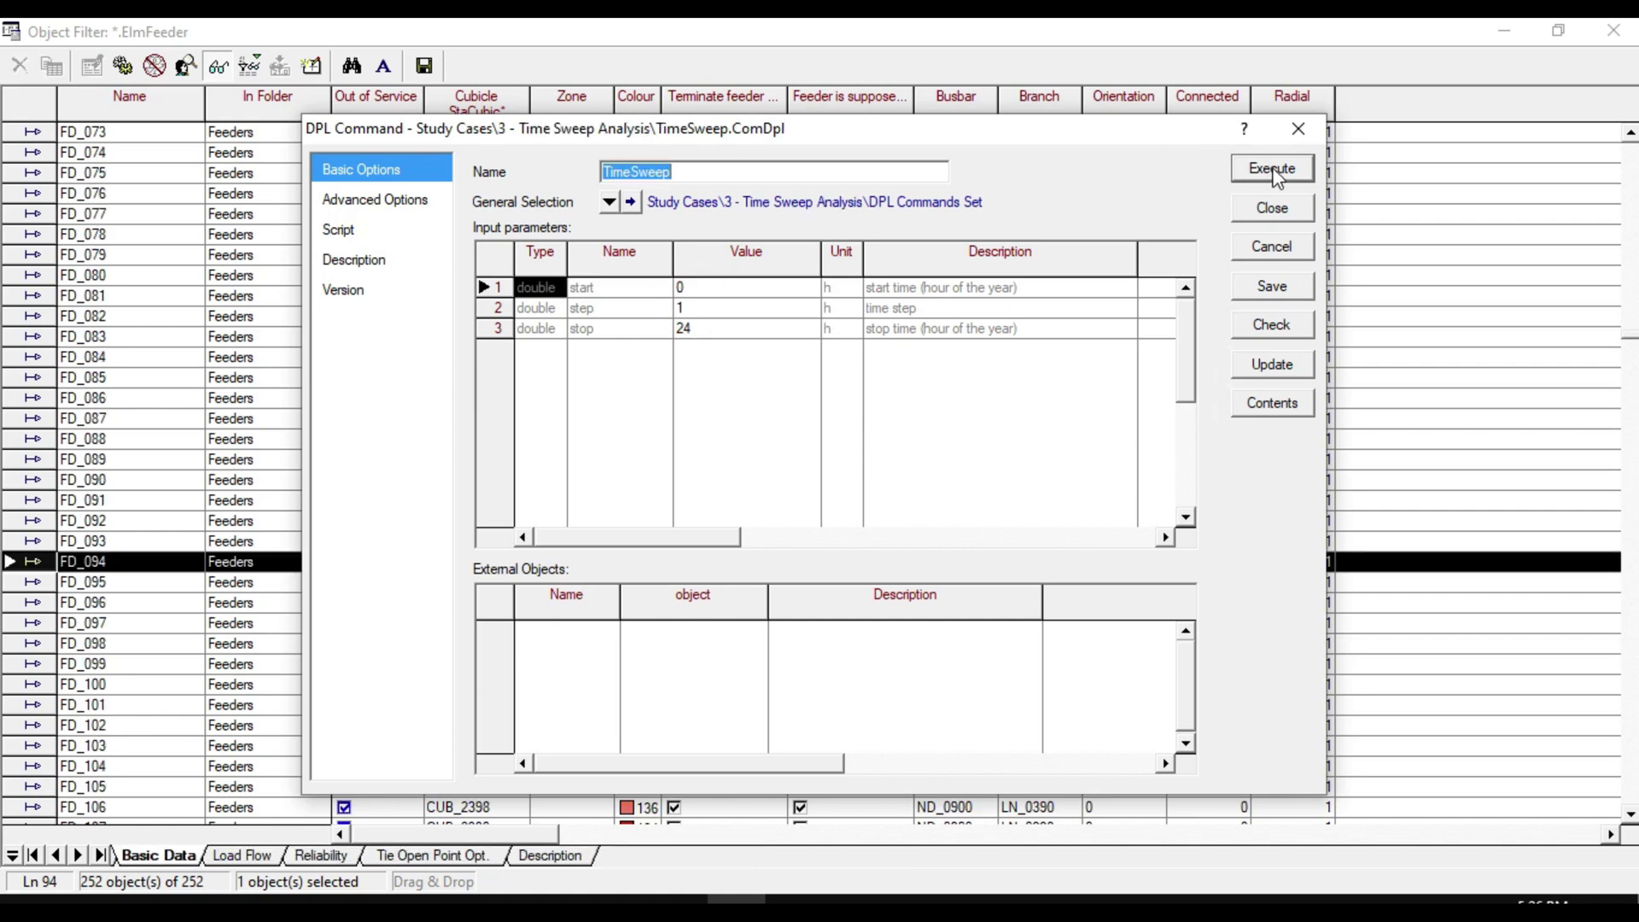
{"action": "left_click", "coordinate": [1275, 173]}
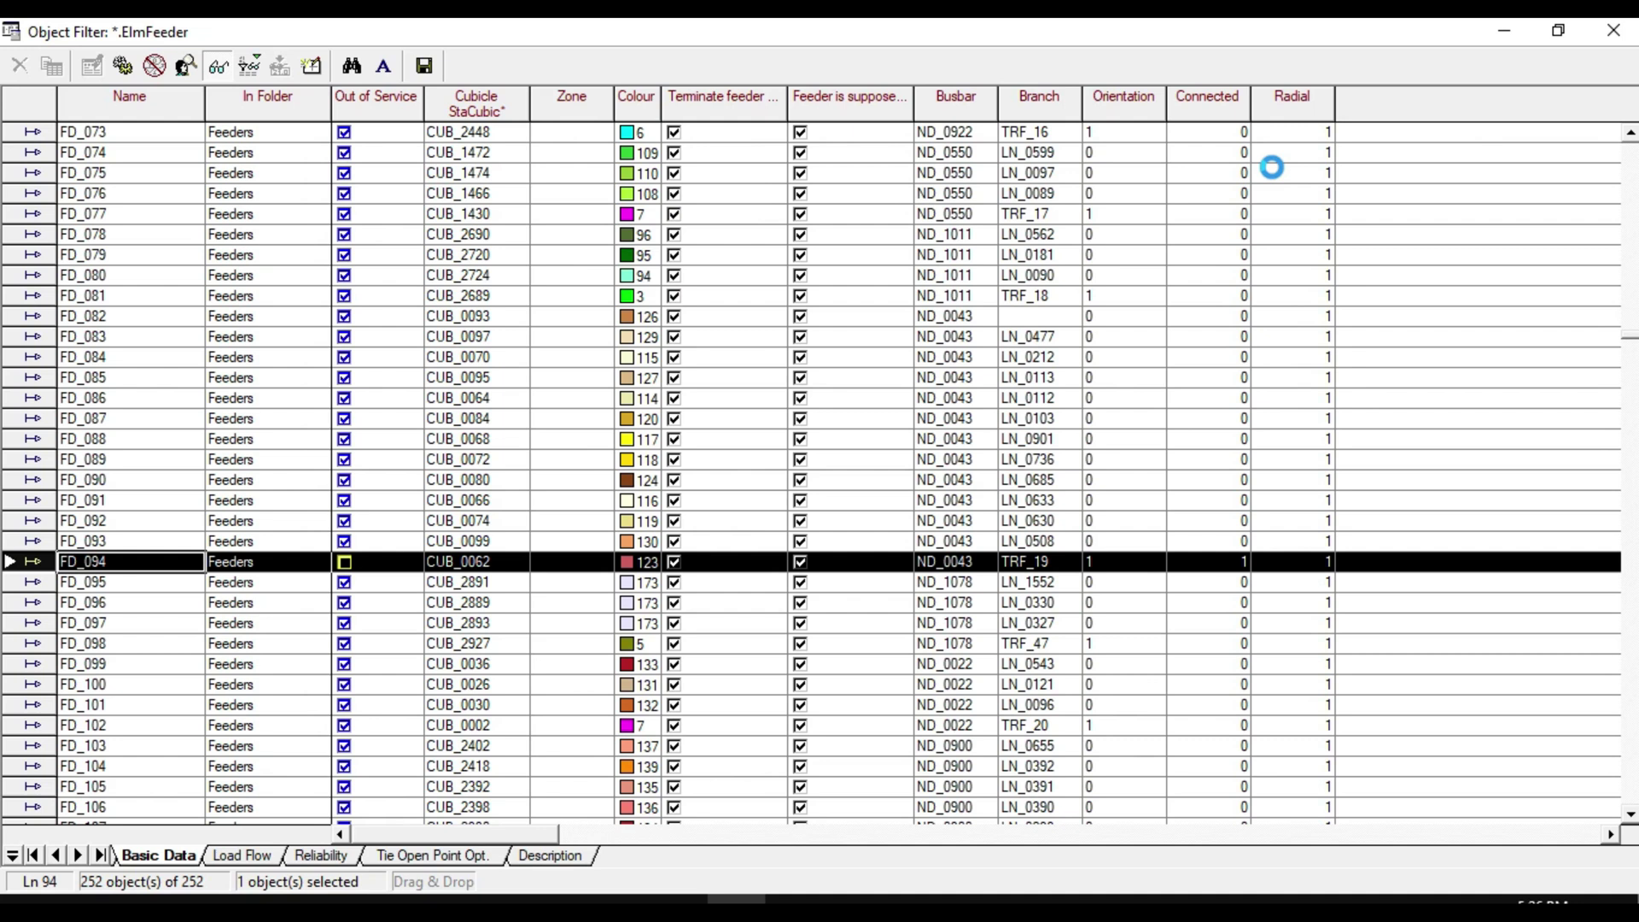
- Hide the feeder list and zoom into the FD_094 losses and active power plots
{"action": "left_click", "coordinate": [1505, 31]}
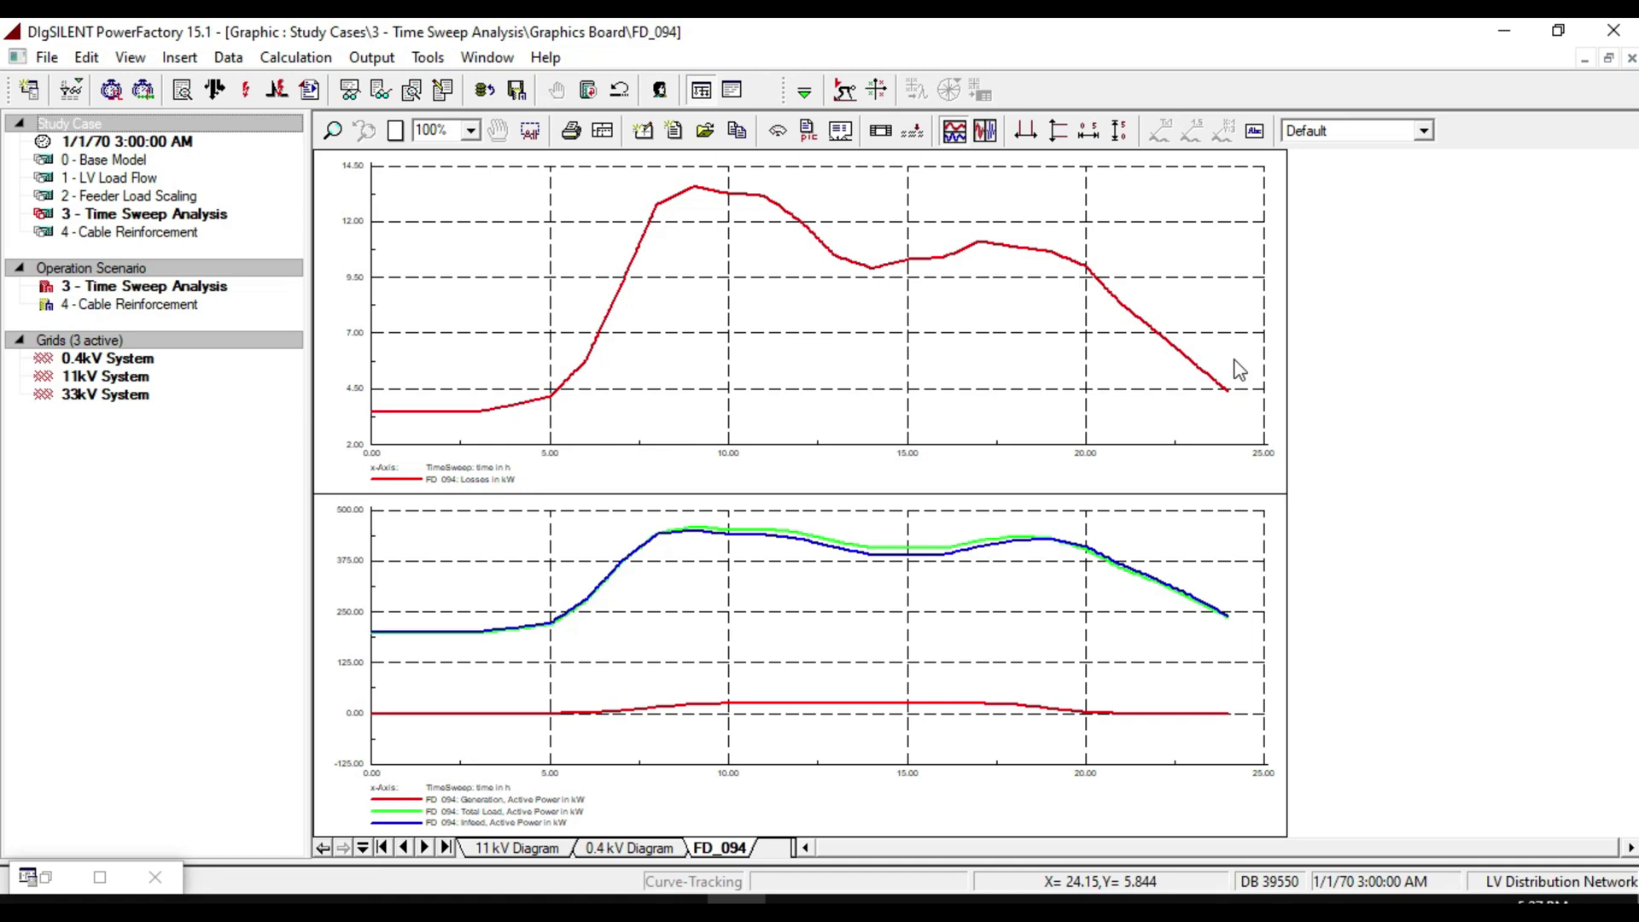
{"action": "left_click", "coordinate": [641, 241]}
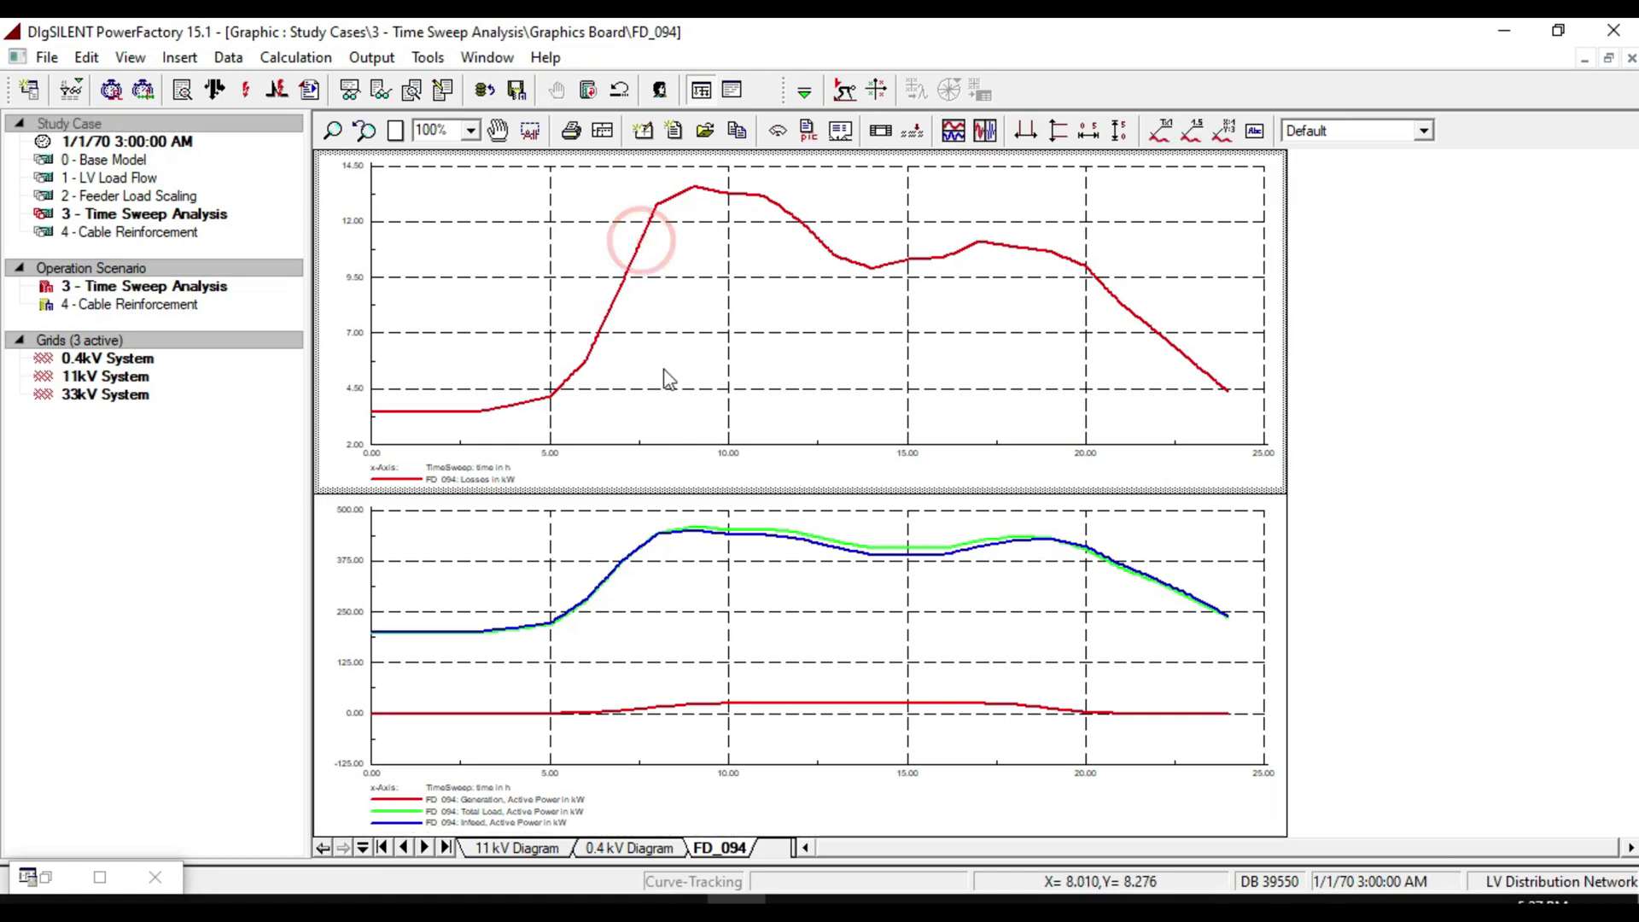
{"action": "left_click", "coordinate": [680, 551]}
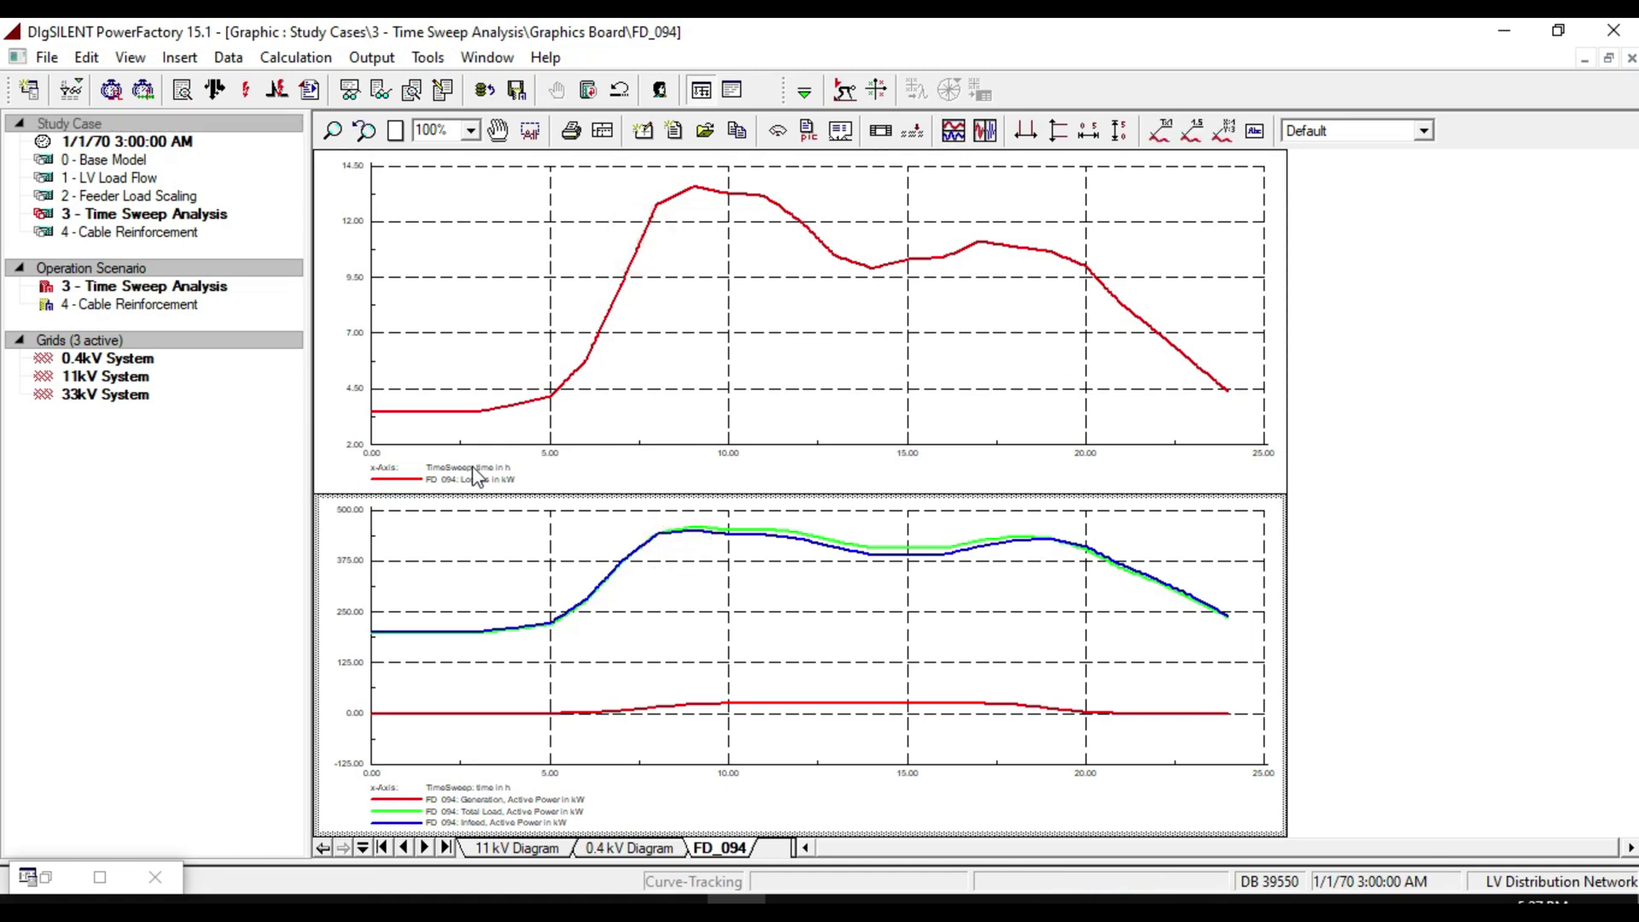
{"action": "left_click", "coordinate": [332, 130]}
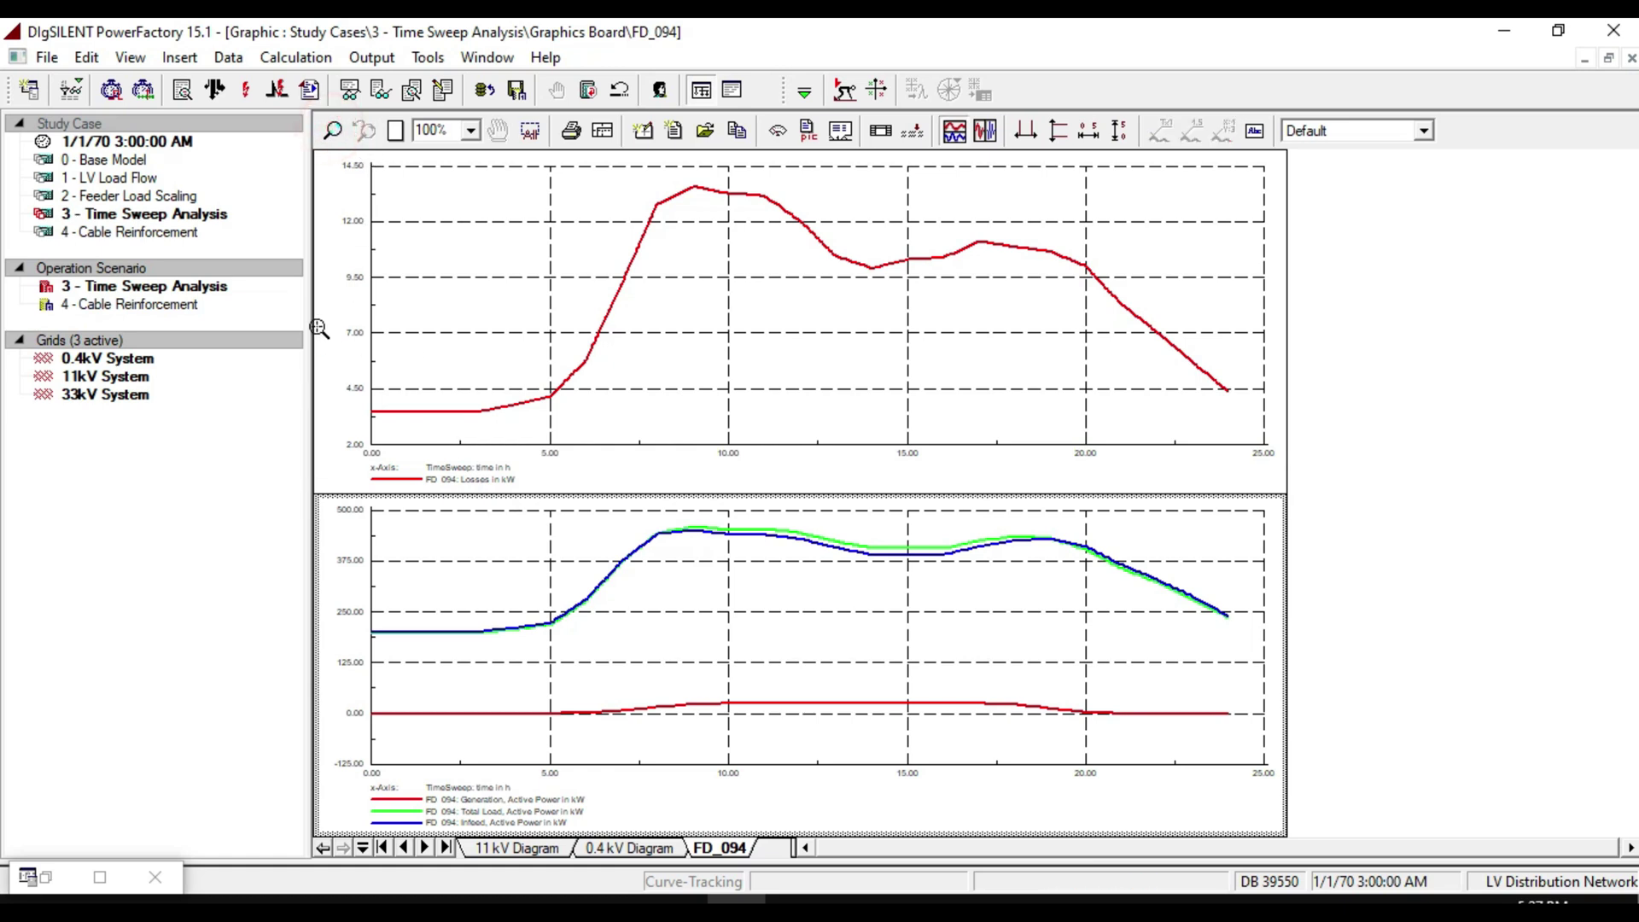
{"action": "left_click_drag", "start_coordinate": [315, 325], "coordinate": [709, 852]}
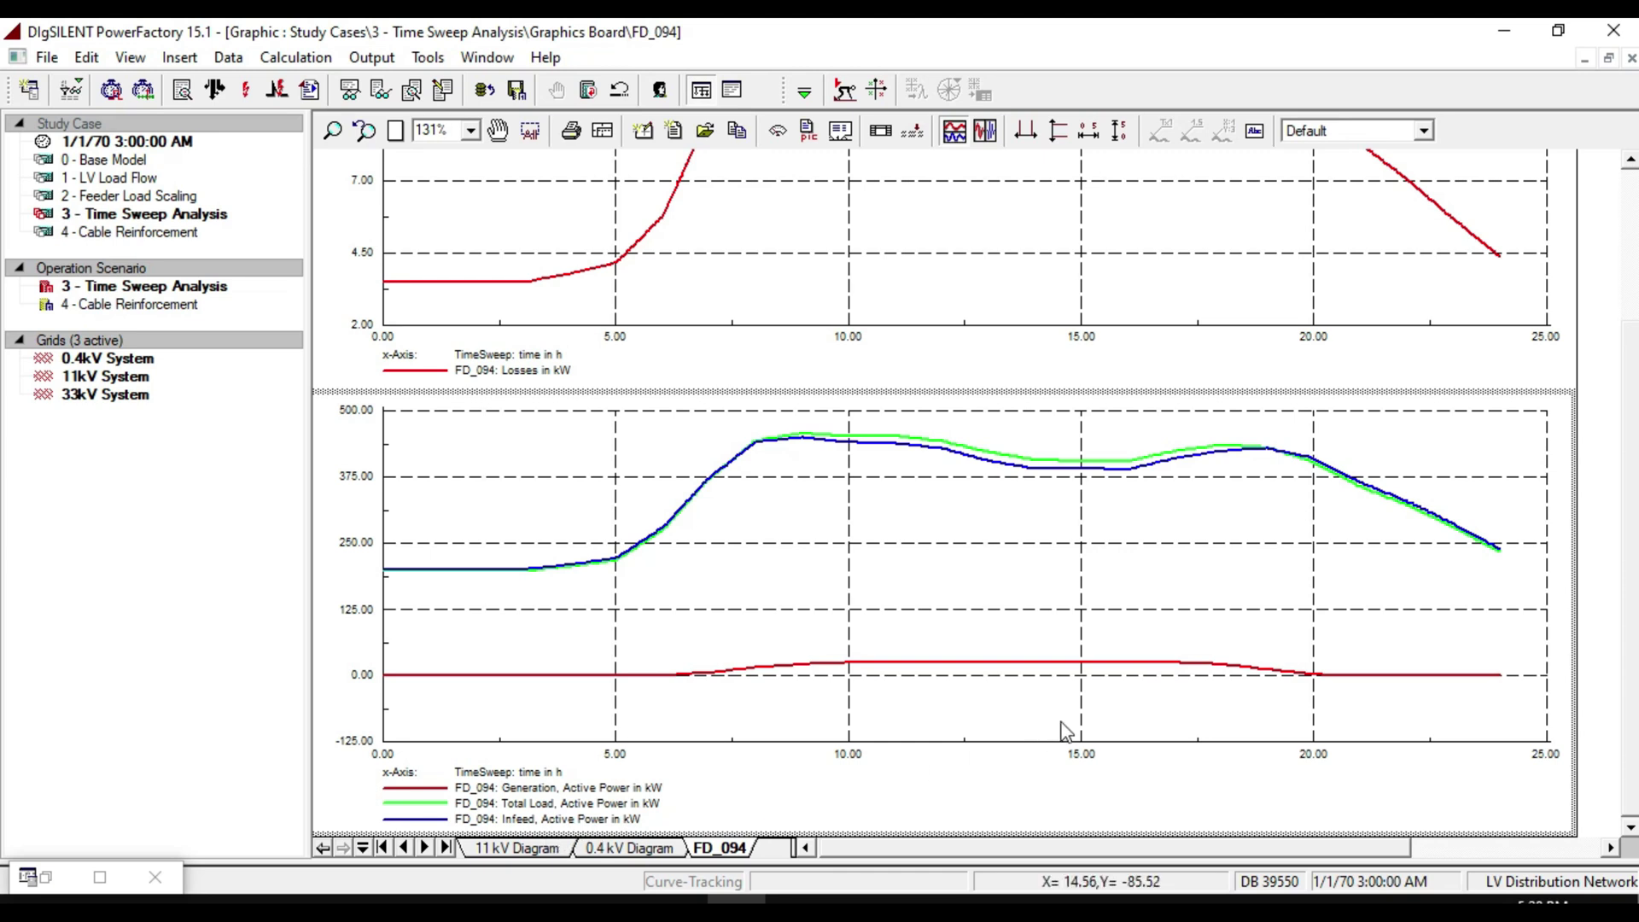
{"action": "scroll", "coordinate": [1201, 695], "scroll_direction": "up", "scroll_amount": 4}
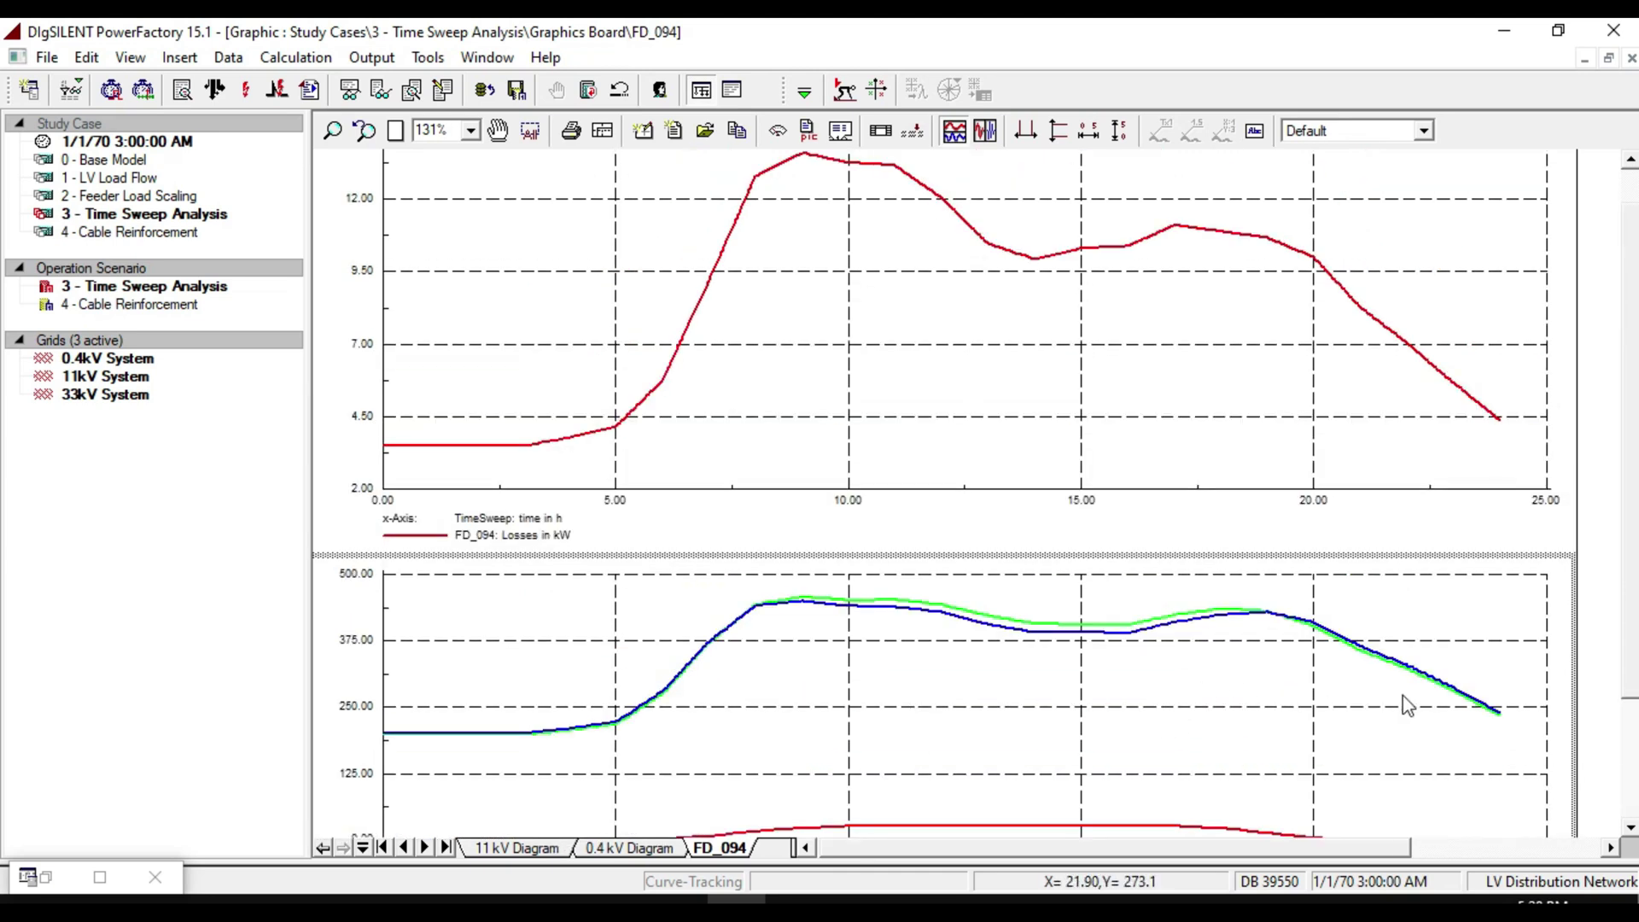
- Reset the zoom so both FD_094 time-sweep plots show at full view
{"action": "scroll", "coordinate": [1505, 541], "scroll_direction": "down", "scroll_amount": 2}
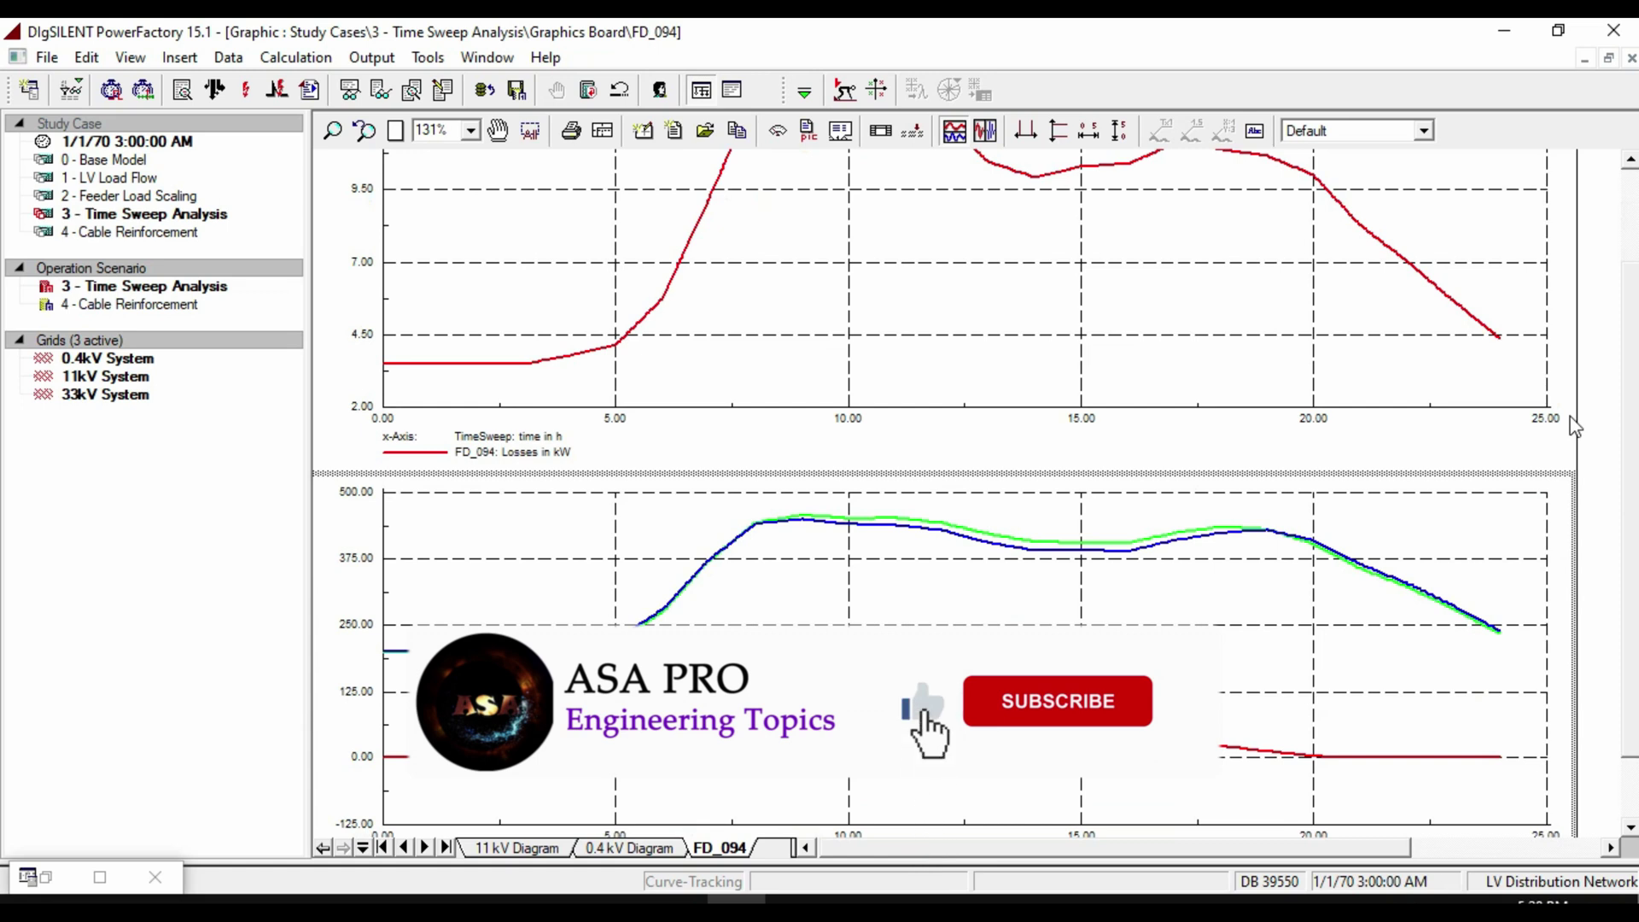
{"action": "left_click", "coordinate": [396, 130]}
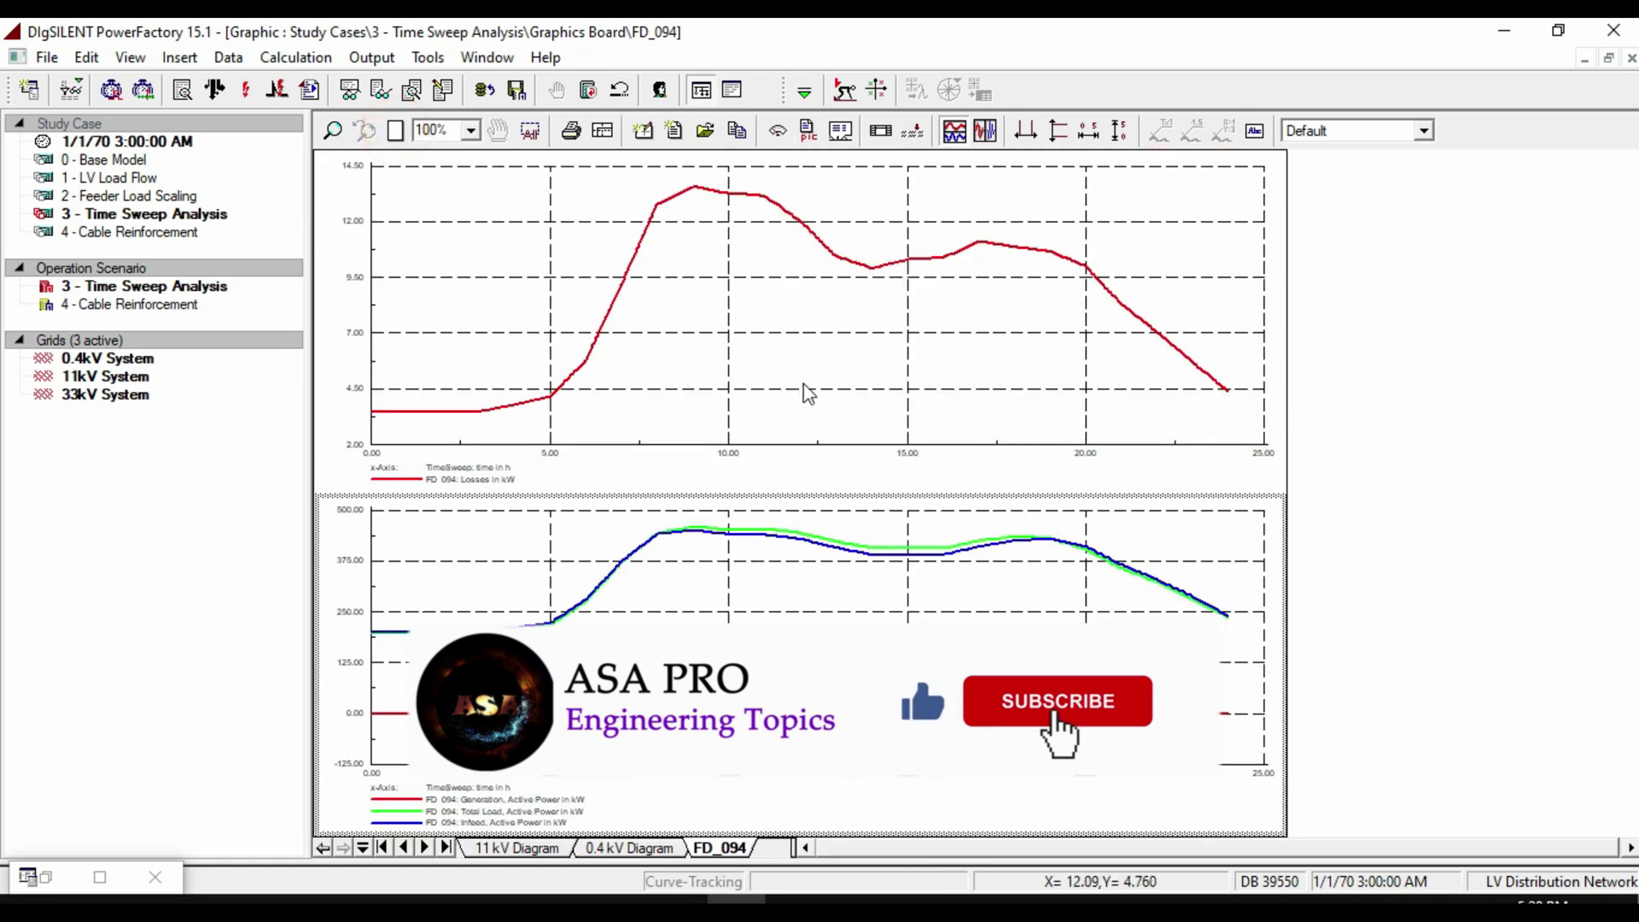